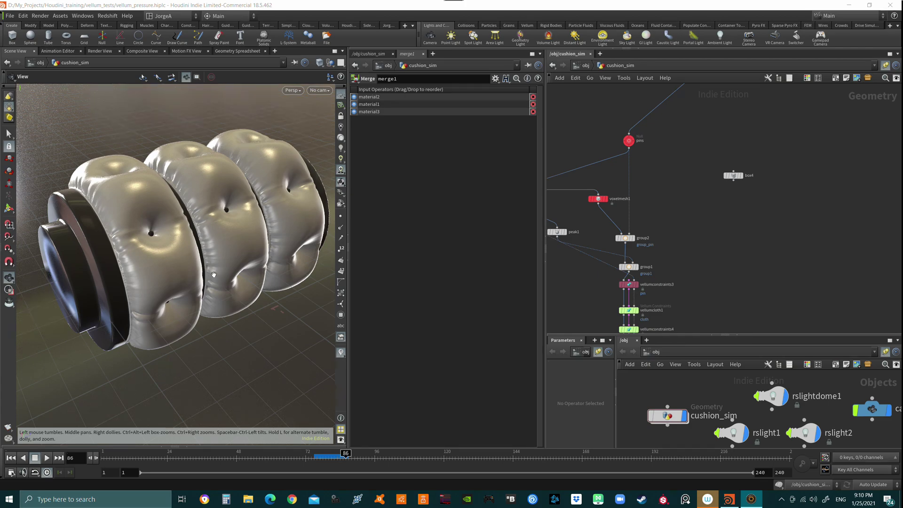
- Orbit the viewport to view the inflated three-ring cushion from another angle
{"action": "mouse_move", "coordinate": [216, 274]}
{"action": "left_mouse_down"}
{"action": "mouse_move", "coordinate": [128, 253]}
{"action": "mouse_move", "coordinate": [201, 237]}
{"action": "left_mouse_up"}
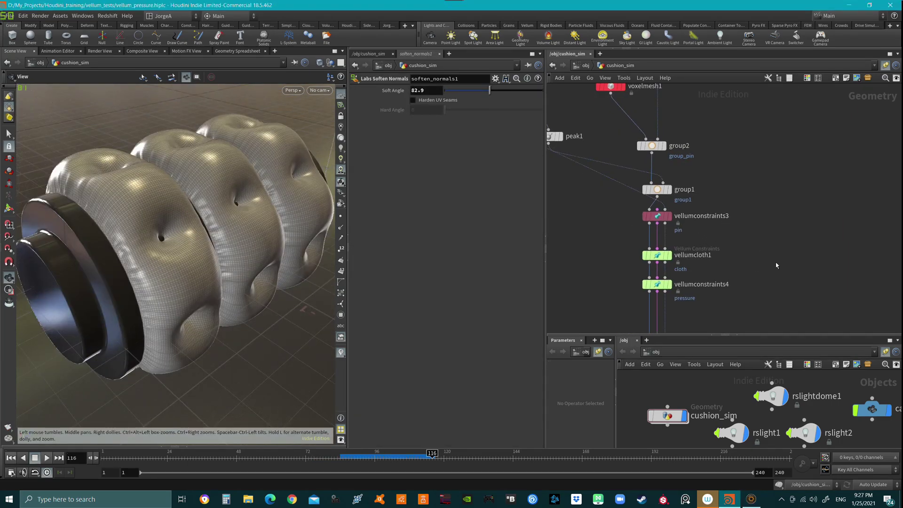
- Duplicate voxelmesh1 as voxelmesh2, feed box4 into it, and display it
{"action": "middle_click_drag", "start_coordinate": [789, 220], "coordinate": [774, 179]}
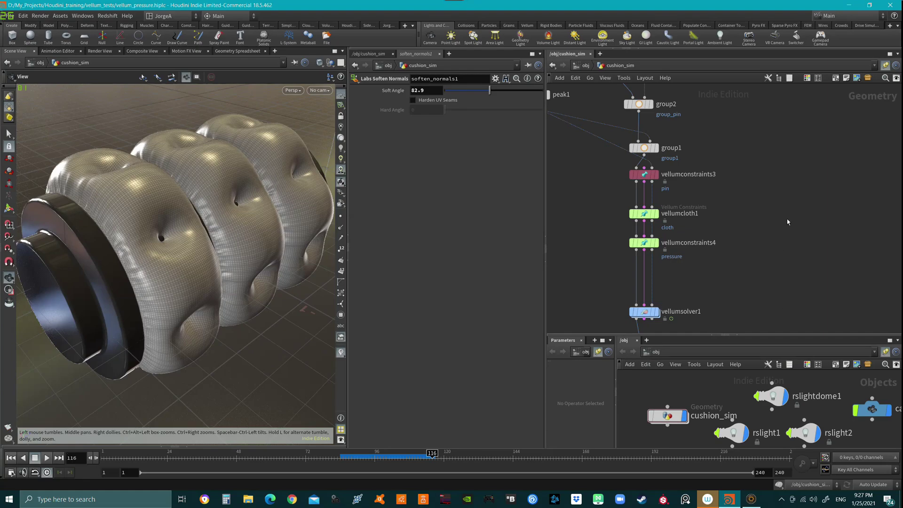
{"action": "mouse_move", "coordinate": [787, 219]}
{"action": "middle_mouse_down"}
{"action": "mouse_move", "coordinate": [765, 205]}
{"action": "mouse_move", "coordinate": [786, 257]}
{"action": "middle_mouse_up"}
{"action": "left_click_drag", "start_coordinate": [735, 129], "coordinate": [749, 137]}
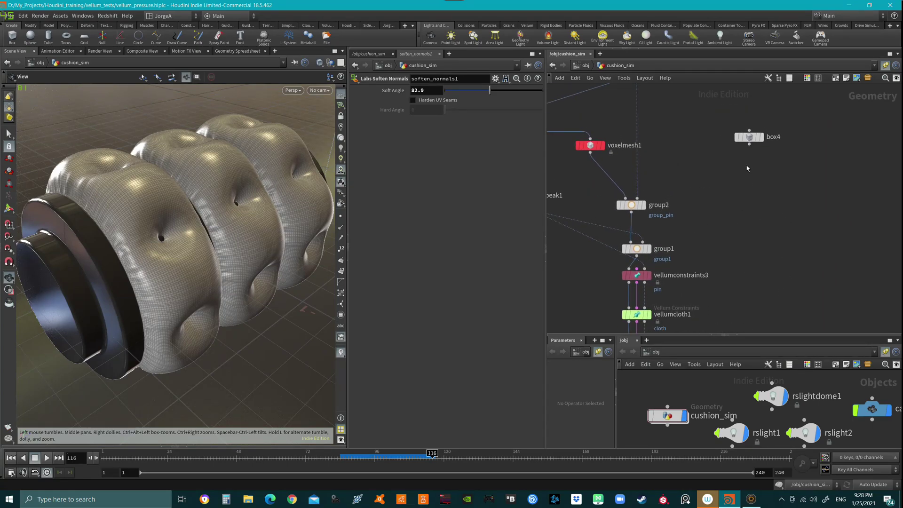
{"action": "middle_click_drag", "start_coordinate": [728, 182], "coordinate": [752, 198]}
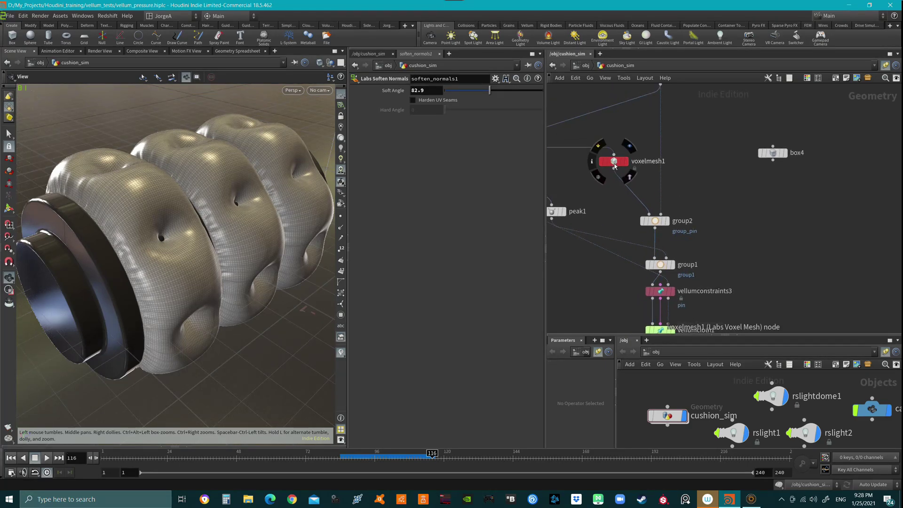
{"action": "left_click_drag", "start_coordinate": [614, 163], "coordinate": [754, 182], "text": "alt"}
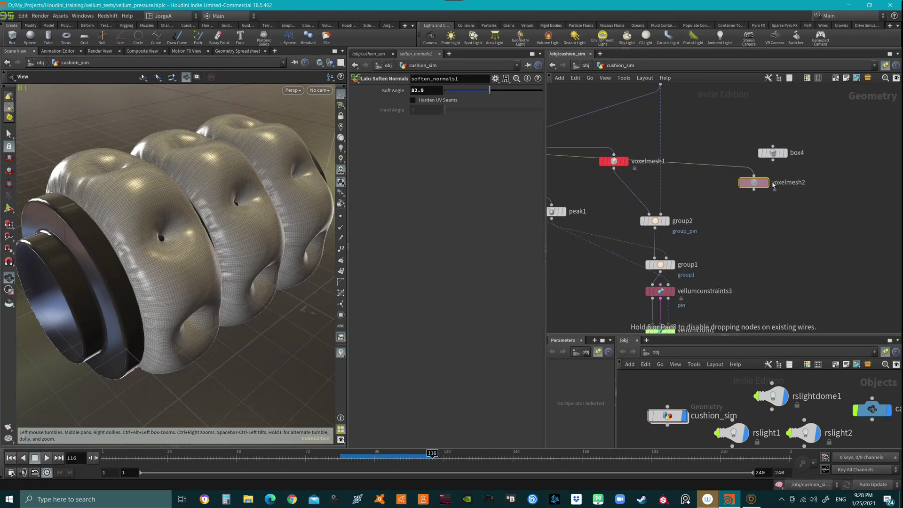
{"action": "left_click", "coordinate": [784, 153]}
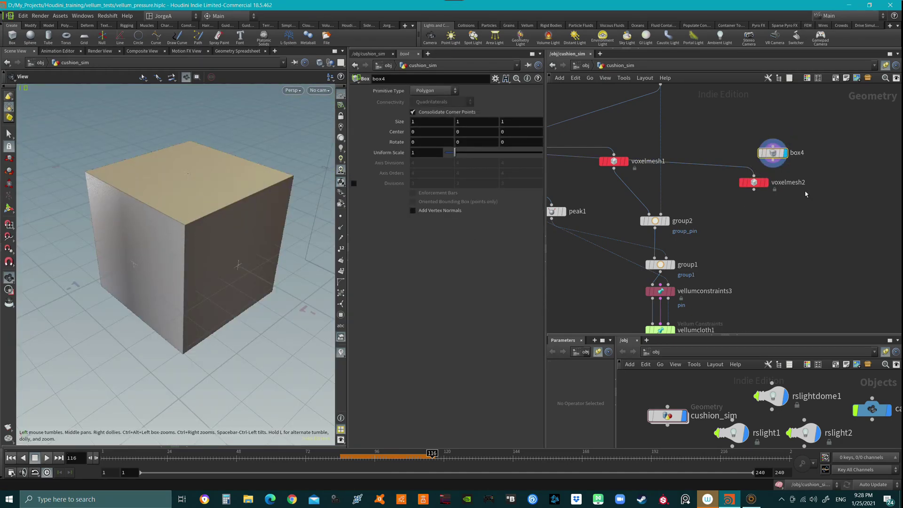
{"action": "left_click_drag", "start_coordinate": [771, 152], "coordinate": [764, 134]}
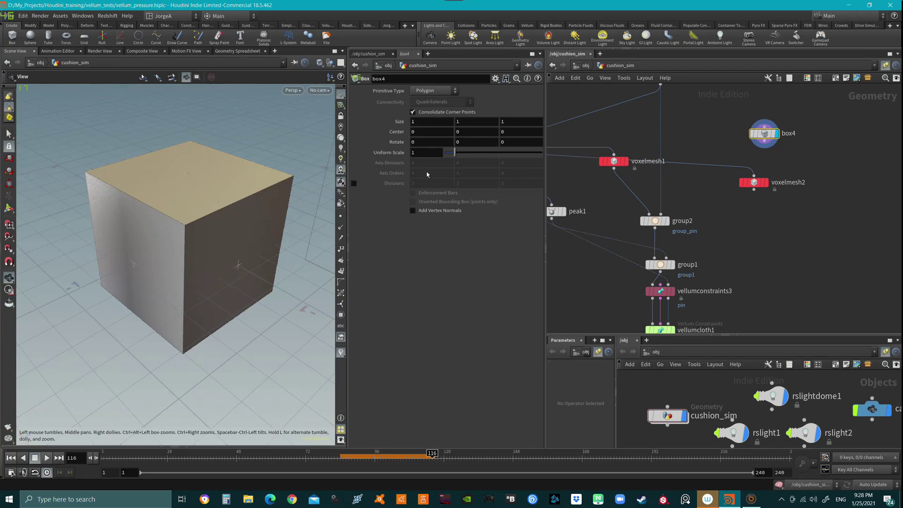
{"action": "left_click", "coordinate": [764, 141]}
{"action": "mouse_move", "coordinate": [753, 182]}
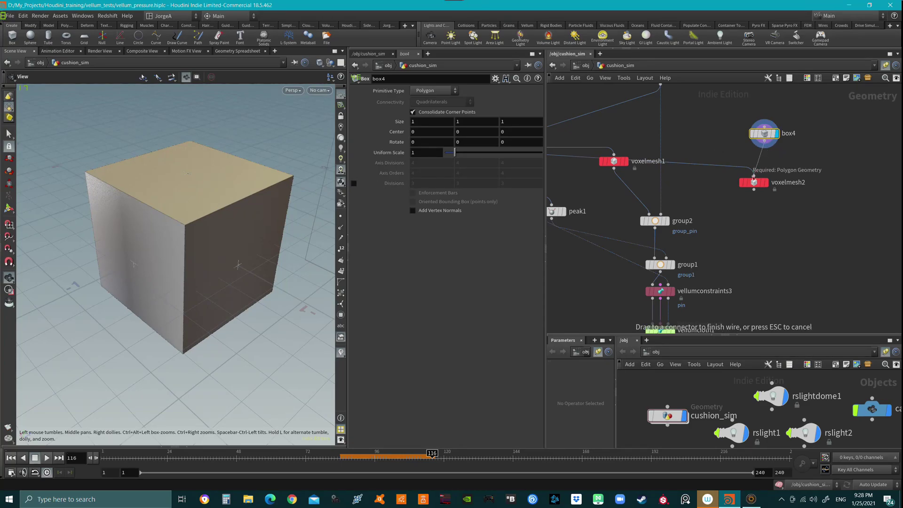
{"action": "left_click", "coordinate": [753, 177]}
{"action": "left_click_drag", "start_coordinate": [767, 185], "coordinate": [773, 183]}
{"action": "left_click", "coordinate": [774, 188]}
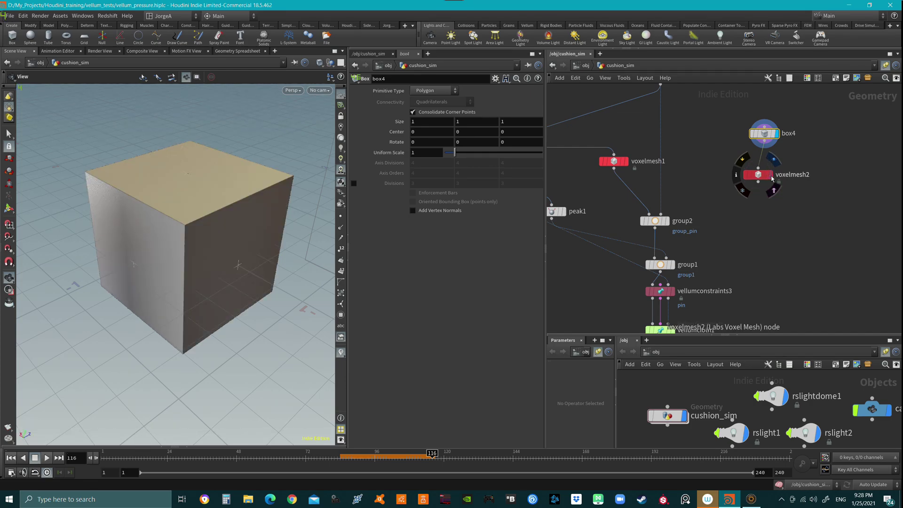
- Set voxelmesh2's Resolution to 50 for a densely meshed cube
{"action": "left_click", "coordinate": [757, 174]}
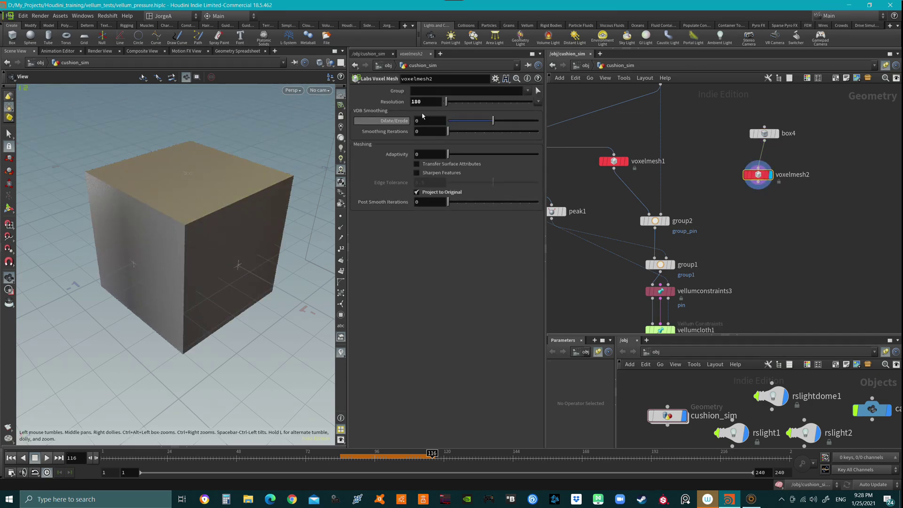
{"action": "left_click", "coordinate": [418, 101]}
{"action": "type", "text": "50"}
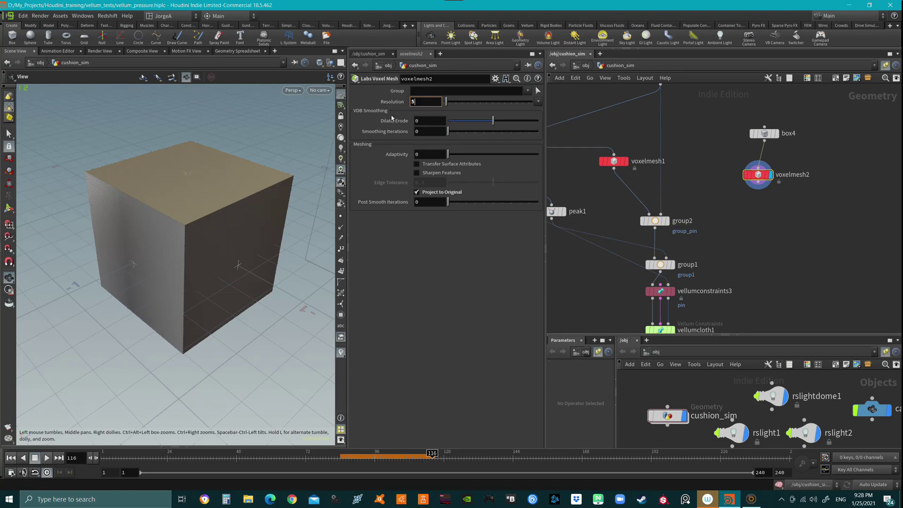
{"action": "key", "text": "Return"}
{"action": "middle_click_drag", "start_coordinate": [797, 282], "coordinate": [779, 255]}
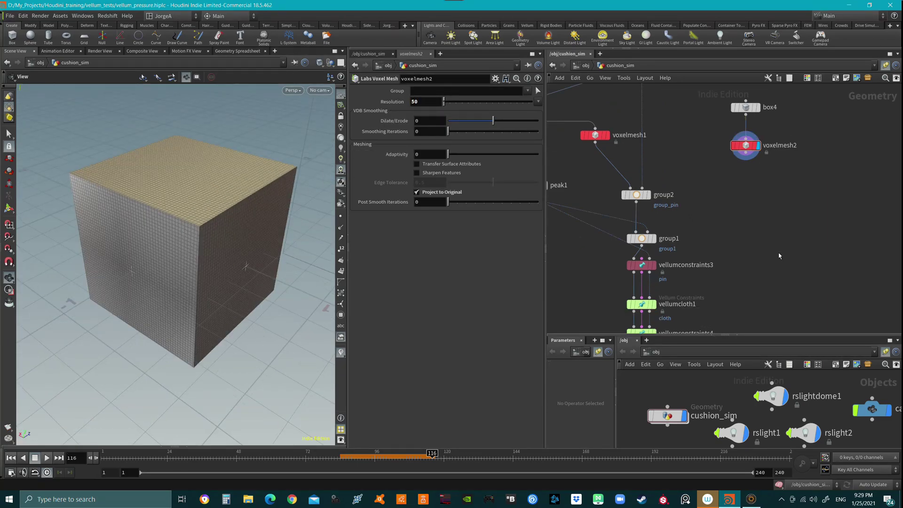
- Add a Vellum Constraints node beside vellumconstraints3 and wire voxelmesh2 into it
{"action": "key", "text": "Tab"}
{"action": "type", "text": "ve"}
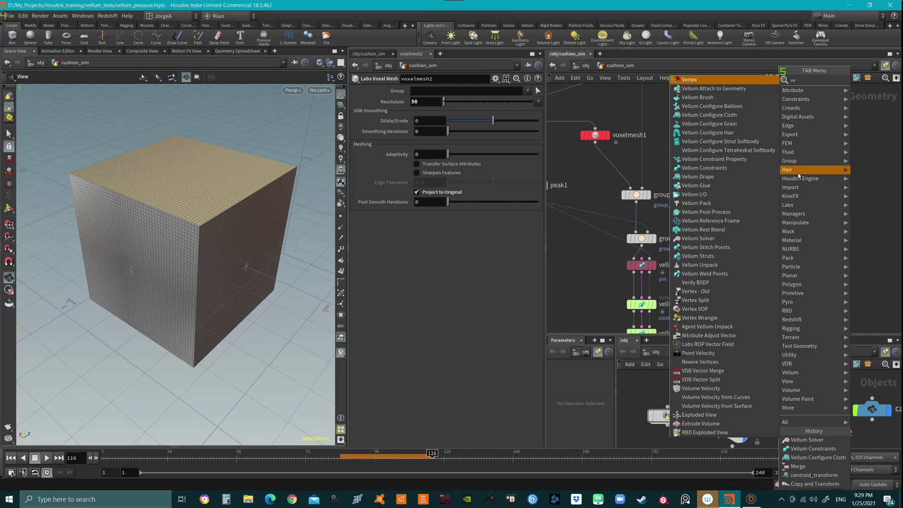
{"action": "type", "text": "ll"}
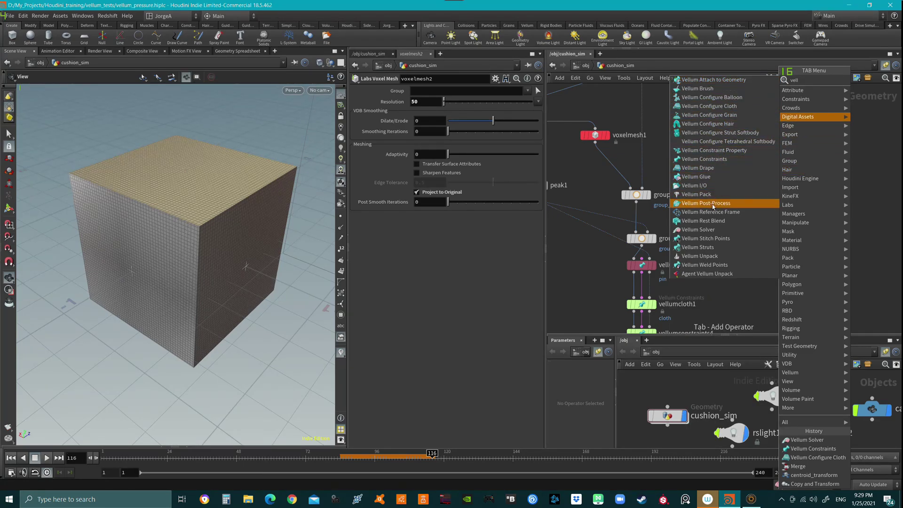
{"action": "left_click", "coordinate": [709, 159]}
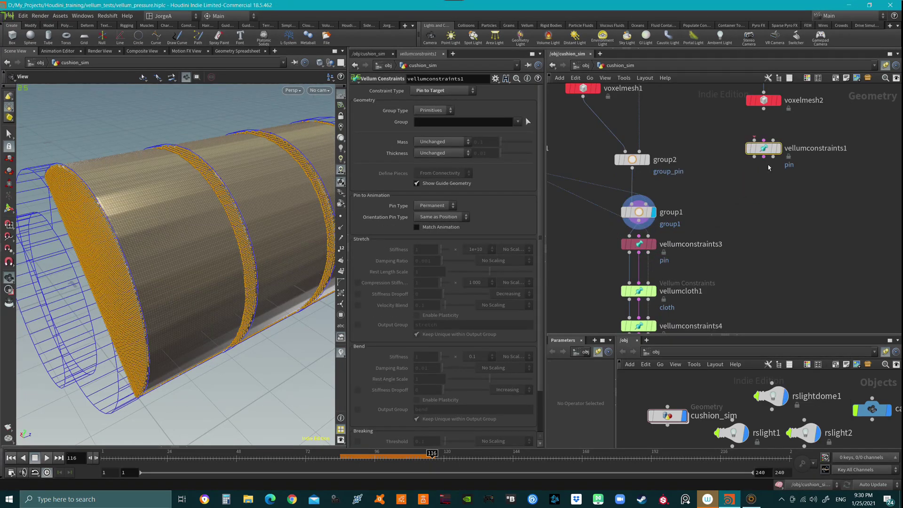
{"action": "left_click_drag", "start_coordinate": [763, 148], "coordinate": [767, 239]}
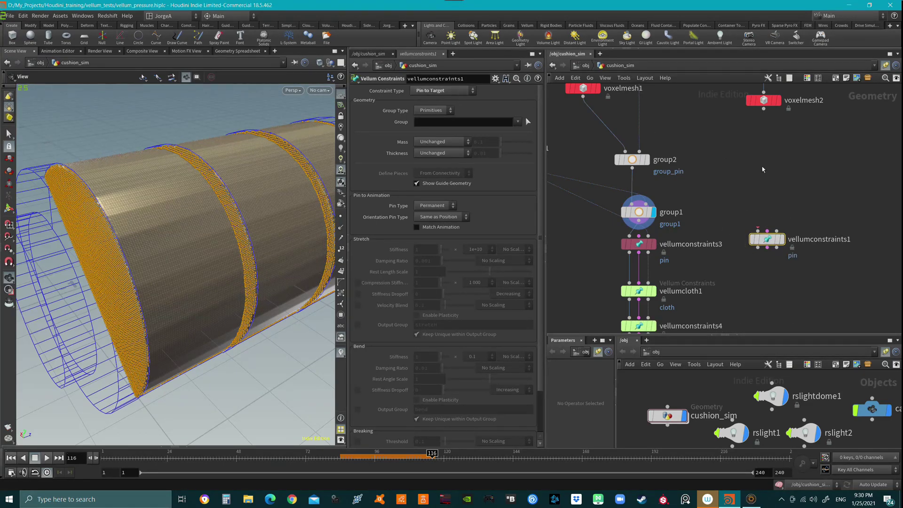
{"action": "middle_click_drag", "start_coordinate": [779, 186], "coordinate": [771, 186]}
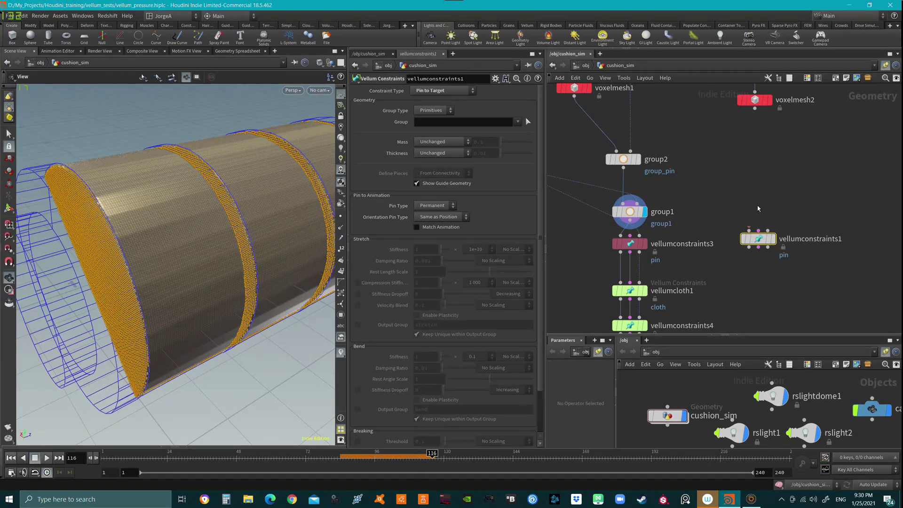
{"action": "scroll", "coordinate": [758, 208], "scroll_direction": "up", "scroll_amount": 1, "text": "ctrl"}
{"action": "scroll", "coordinate": [755, 191], "scroll_direction": "up", "scroll_amount": 1, "text": "ctrl"}
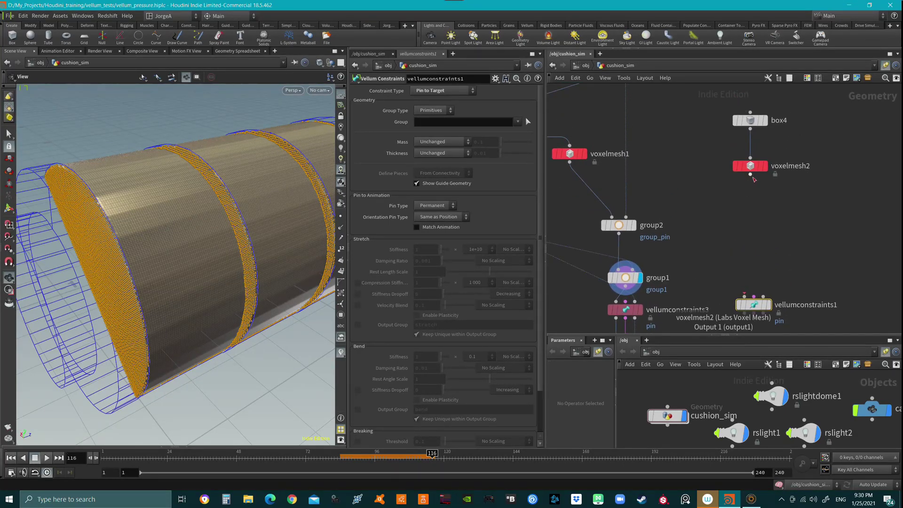
{"action": "left_click", "coordinate": [751, 177]}
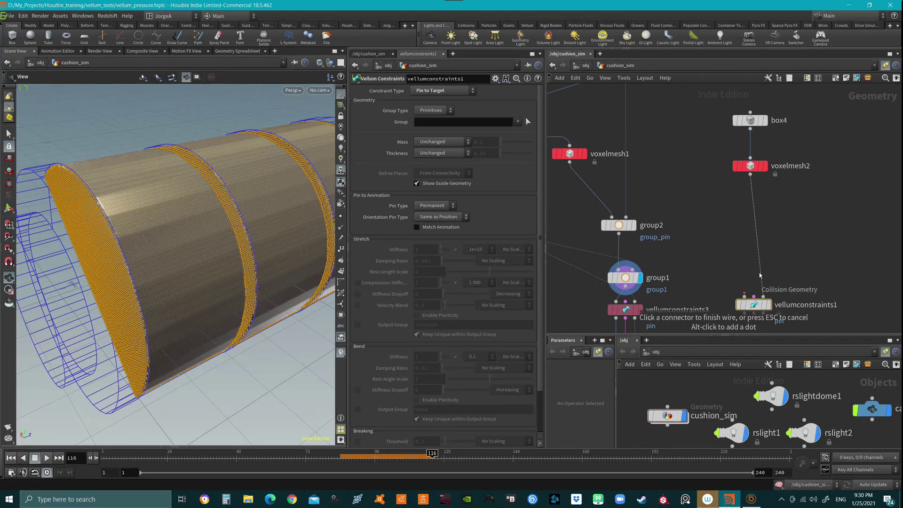
{"action": "left_click", "coordinate": [746, 295]}
{"action": "scroll", "coordinate": [747, 282], "scroll_direction": "down", "scroll_amount": 2, "text": "ctrl"}
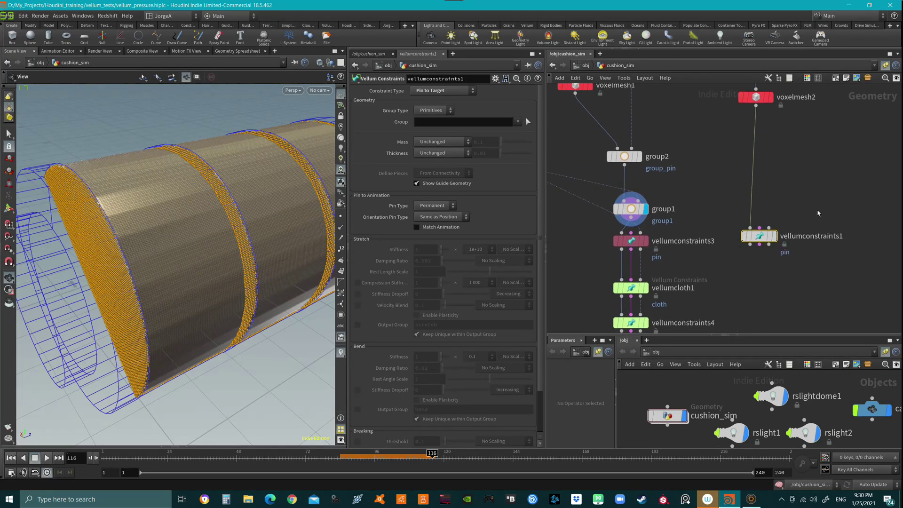
- Delete the temporary constraints node and feed voxelmesh2 into a displayed Vellum Configure Cloth node
{"action": "key", "text": "Delete"}
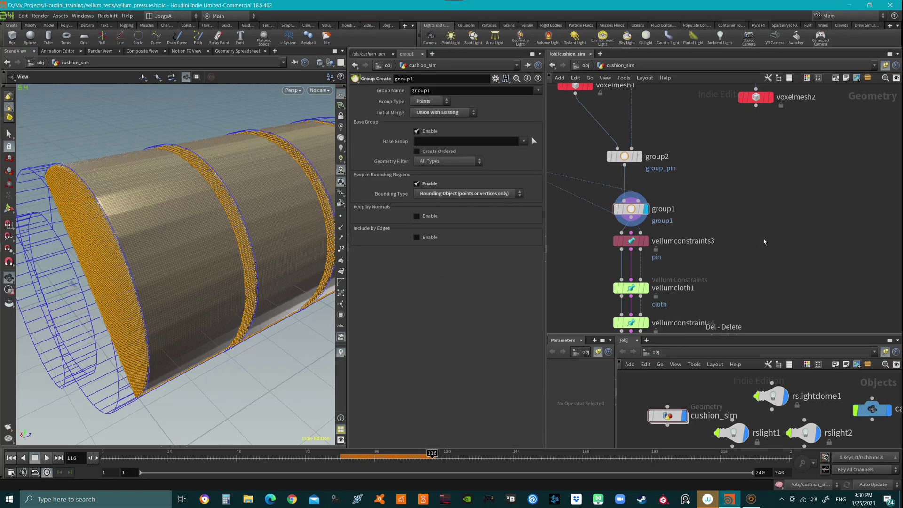
{"action": "scroll", "coordinate": [764, 241], "scroll_direction": "down", "scroll_amount": 2, "text": "ctrl"}
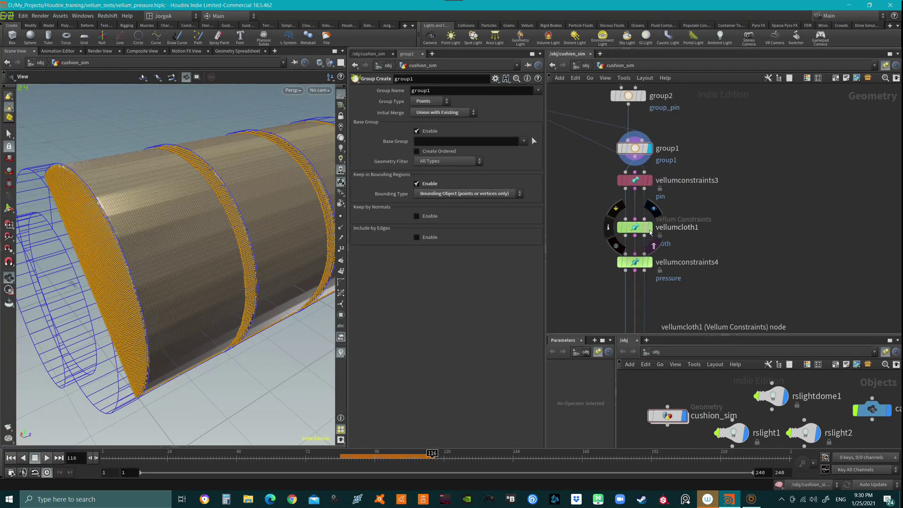
{"action": "middle_click_drag", "start_coordinate": [762, 232], "coordinate": [749, 244]}
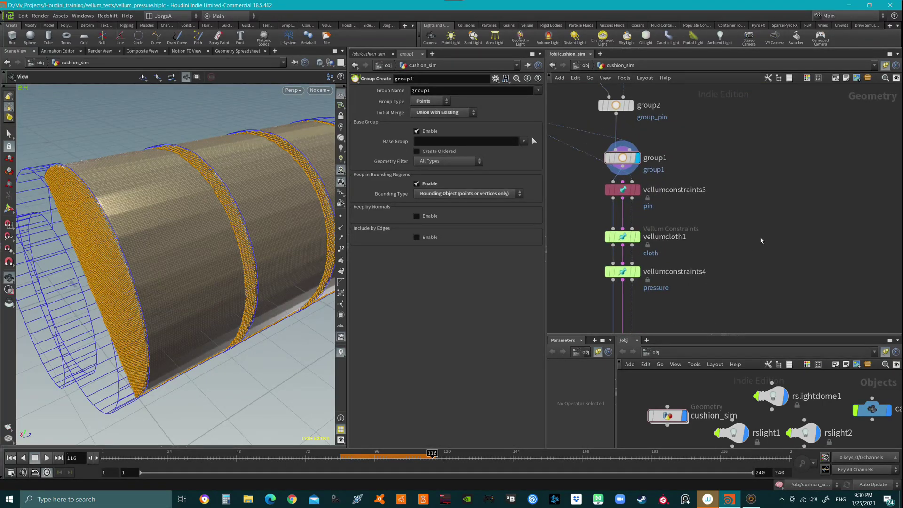
{"action": "key", "text": "Tab"}
{"action": "type", "text": "ve"}
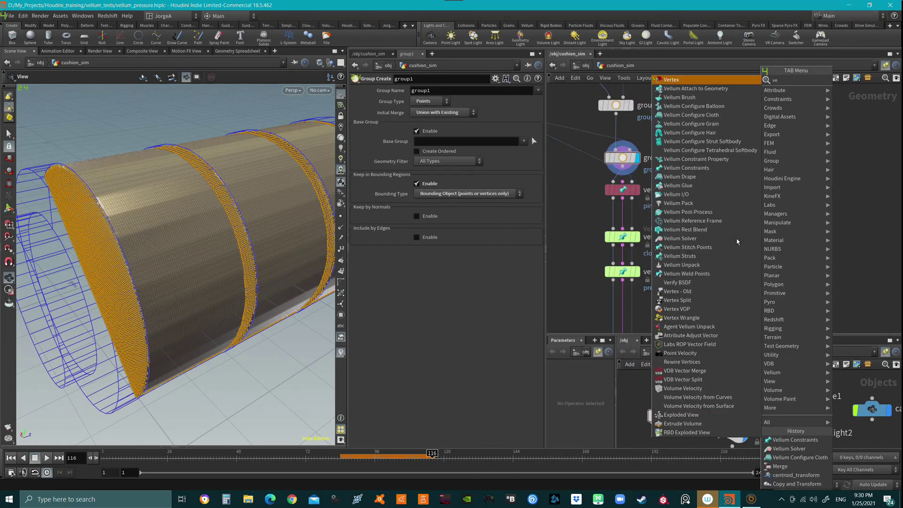
{"action": "type", "text": "llum"}
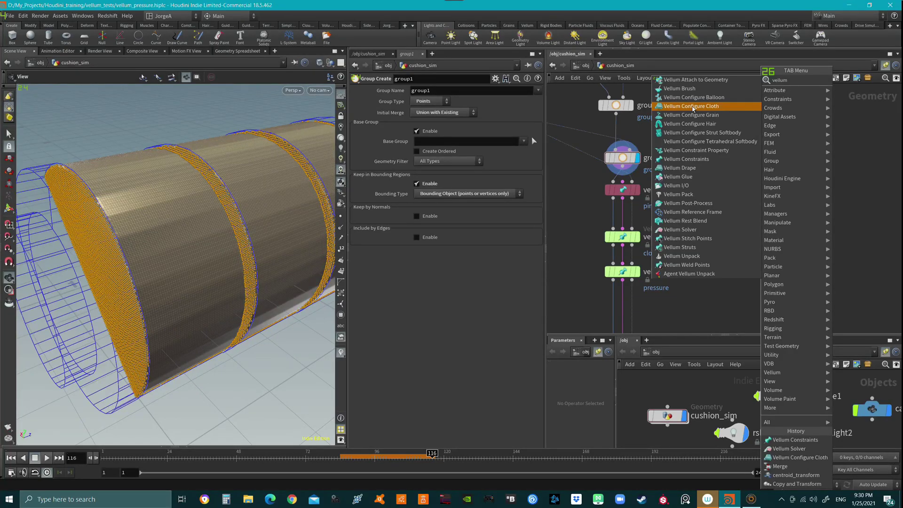
{"action": "left_click", "coordinate": [693, 107]}
{"action": "left_click", "coordinate": [759, 182]}
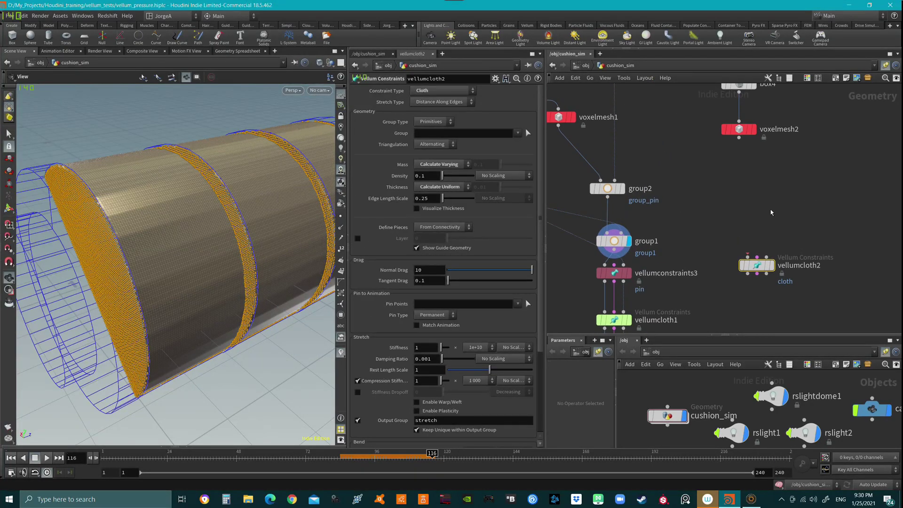
{"action": "left_click", "coordinate": [739, 138]}
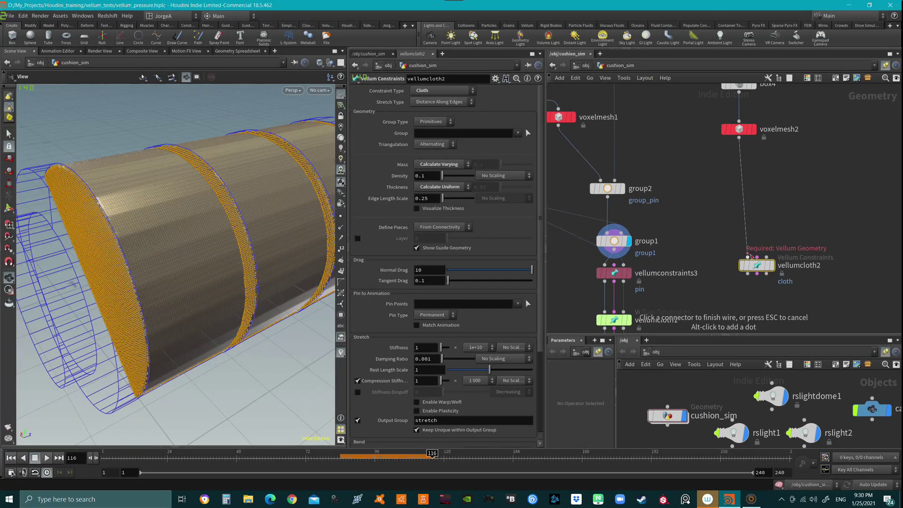
{"action": "left_click", "coordinate": [747, 256]}
{"action": "left_click_drag", "start_coordinate": [773, 270], "coordinate": [754, 274]}
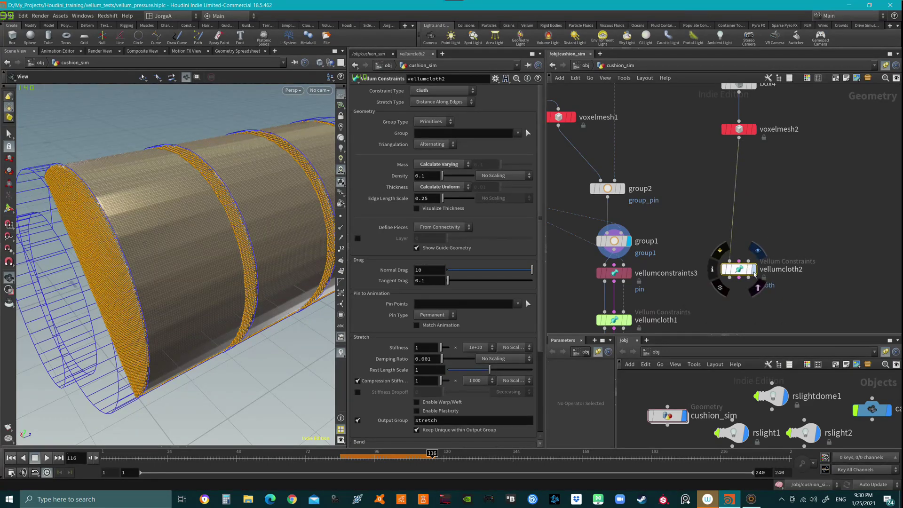
{"action": "left_click", "coordinate": [752, 270]}
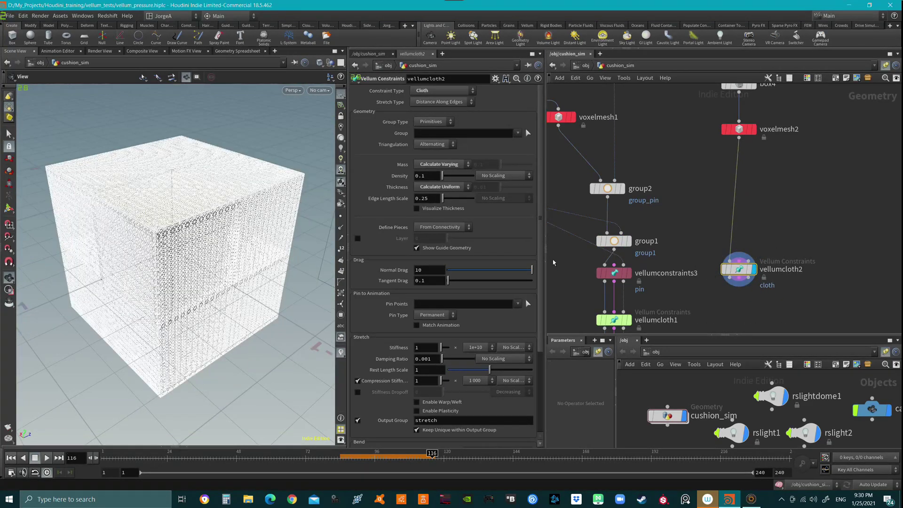
{"action": "scroll", "coordinate": [538, 252], "scroll_direction": "down", "scroll_amount": 2}
{"action": "scroll", "coordinate": [536, 293], "scroll_direction": "down", "scroll_amount": 1}
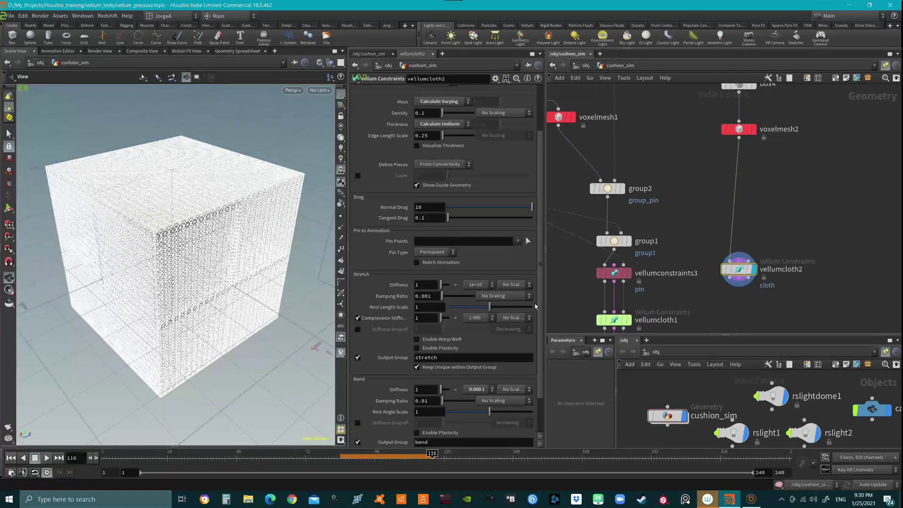
{"action": "scroll", "coordinate": [535, 304], "scroll_direction": "down", "scroll_amount": 1}
{"action": "scroll", "coordinate": [534, 313], "scroll_direction": "down", "scroll_amount": 1}
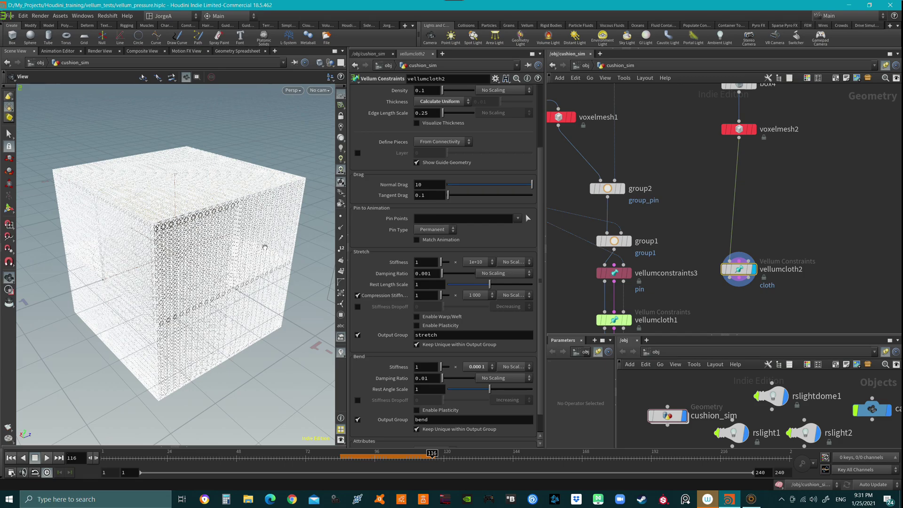
- Check the first cloth node, then set vellumcloth2's stretch Rest Length Scale to 1.2
{"action": "left_click_drag", "start_coordinate": [240, 257], "coordinate": [225, 267], "text": "alt"}
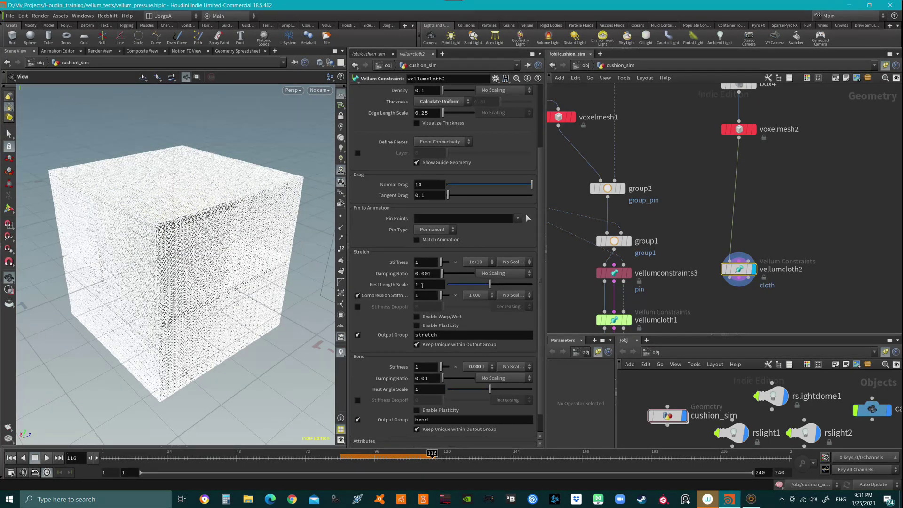
{"action": "middle_click_drag", "start_coordinate": [690, 306], "coordinate": [703, 238]}
{"action": "left_click_drag", "start_coordinate": [753, 200], "coordinate": [762, 252]}
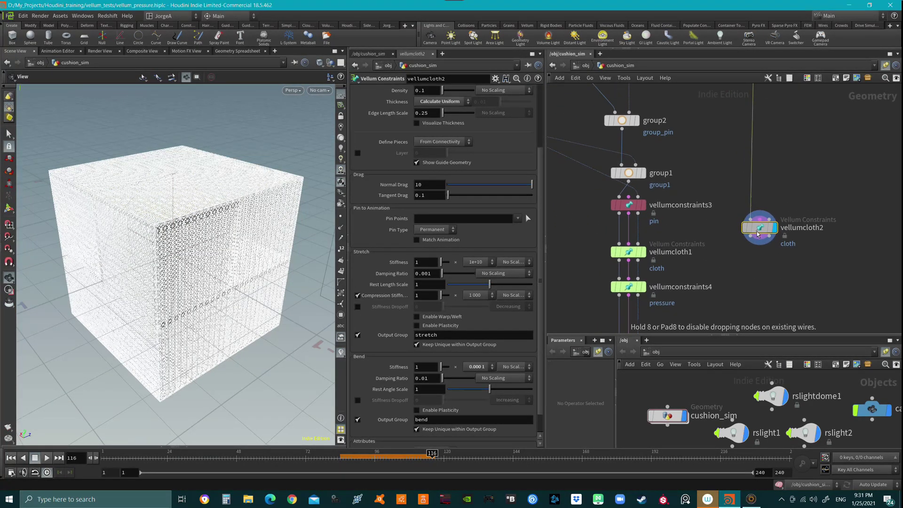
{"action": "left_click", "coordinate": [640, 255]}
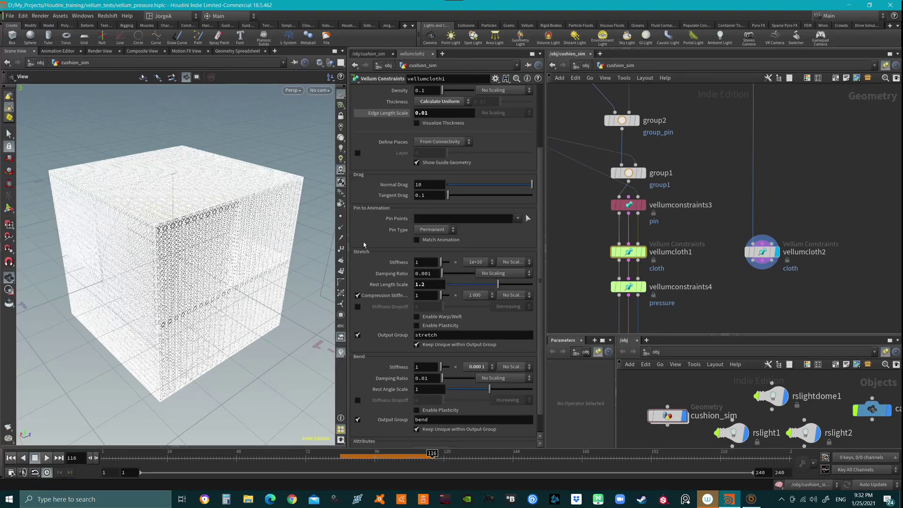
{"action": "left_click", "coordinate": [762, 252]}
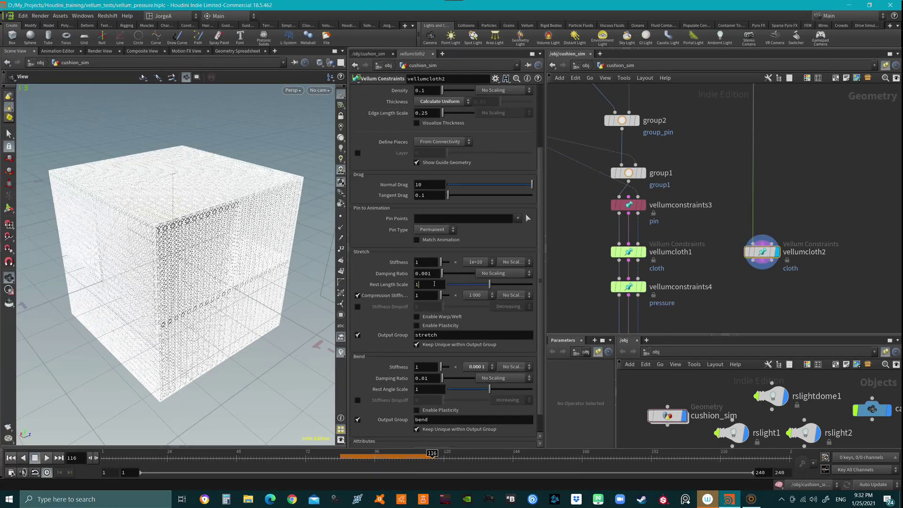
{"action": "left_click", "coordinate": [434, 284]}
{"action": "key", "text": "Return"}
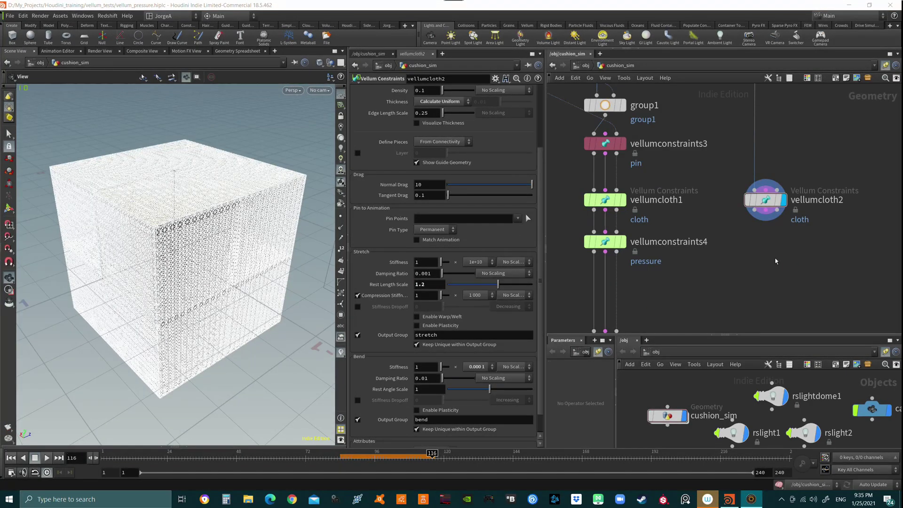
{"action": "left_click", "coordinate": [767, 202]}
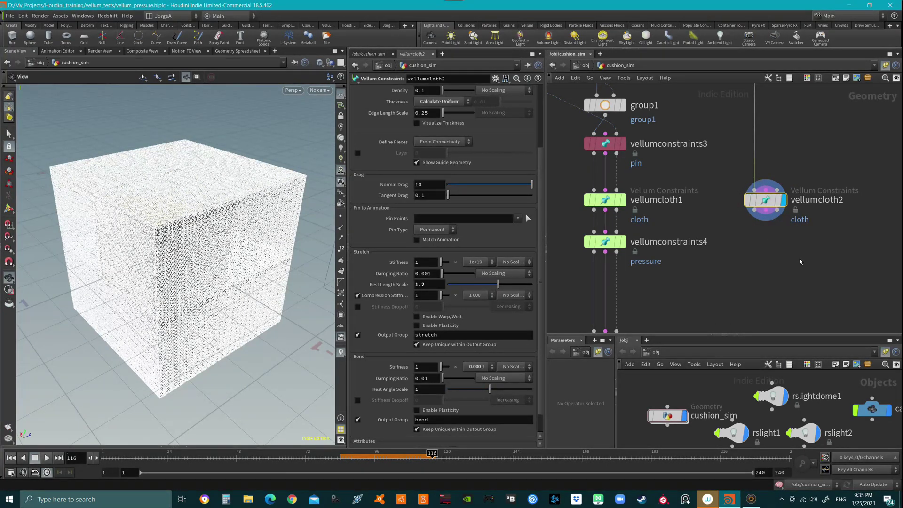
- Add a Pressure-type Vellum Constraints node under vellumcloth2 and display it
{"action": "key", "text": "Tab"}
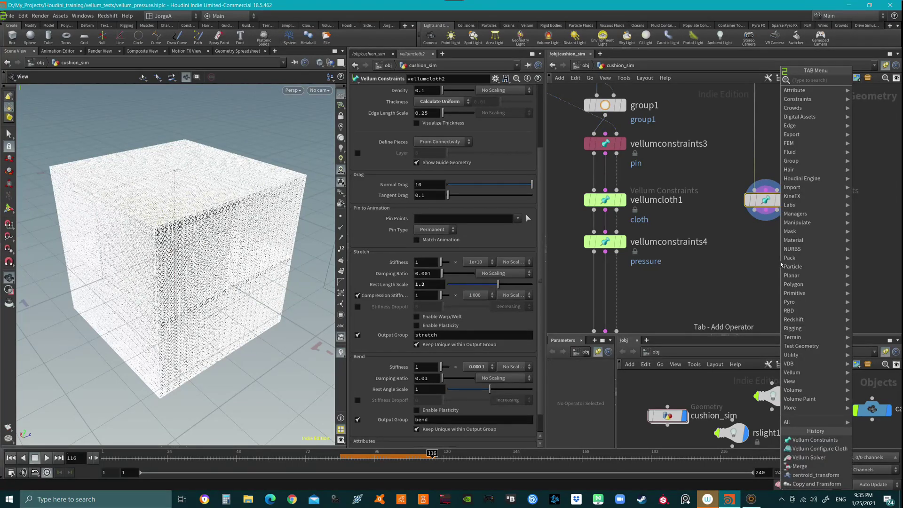
{"action": "type", "text": "v"}
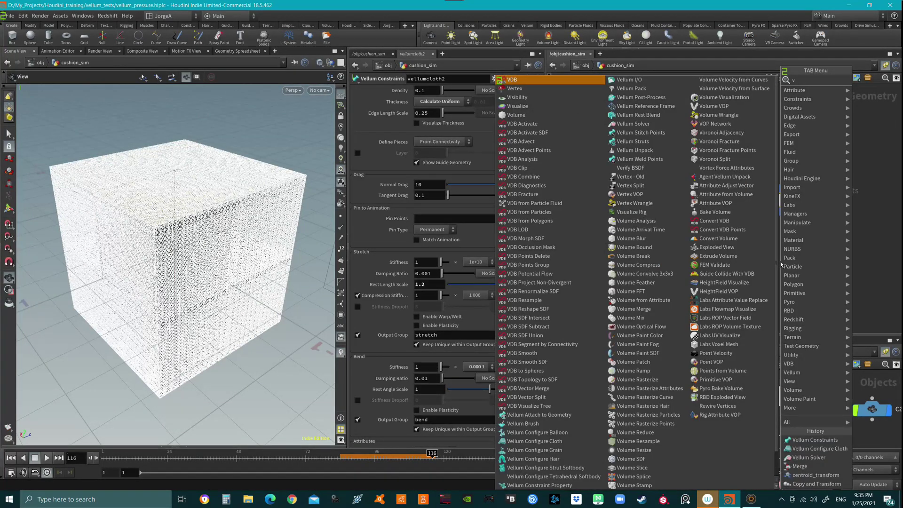
{"action": "type", "text": "el"}
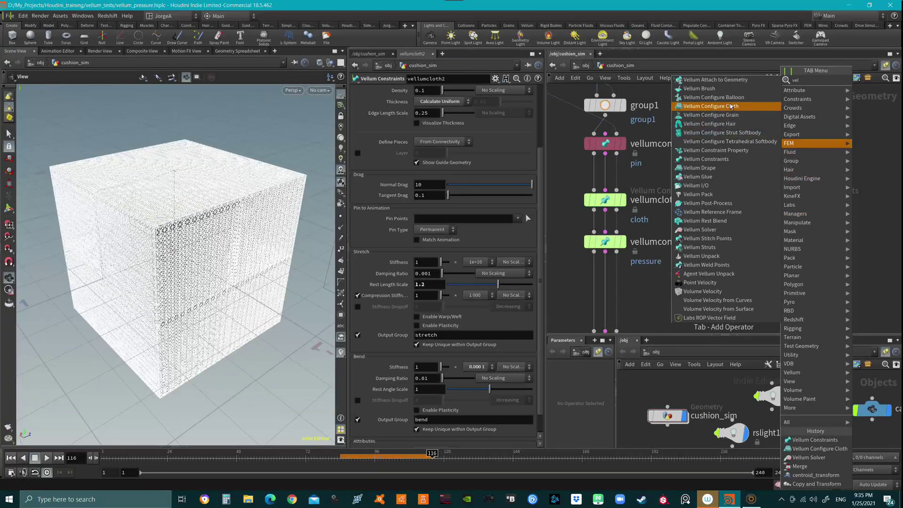
{"action": "left_click", "coordinate": [715, 160]}
{"action": "left_click", "coordinate": [764, 242]}
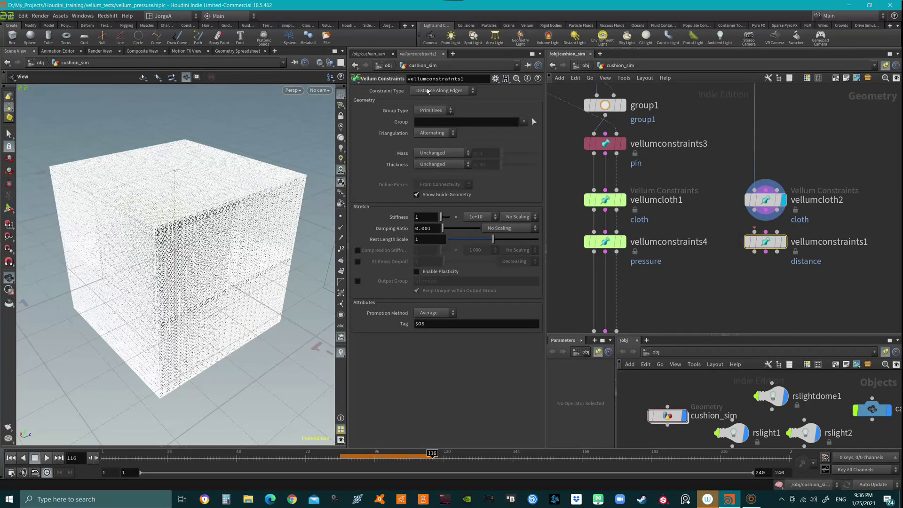
{"action": "left_click", "coordinate": [427, 90]}
{"action": "left_click", "coordinate": [434, 177]}
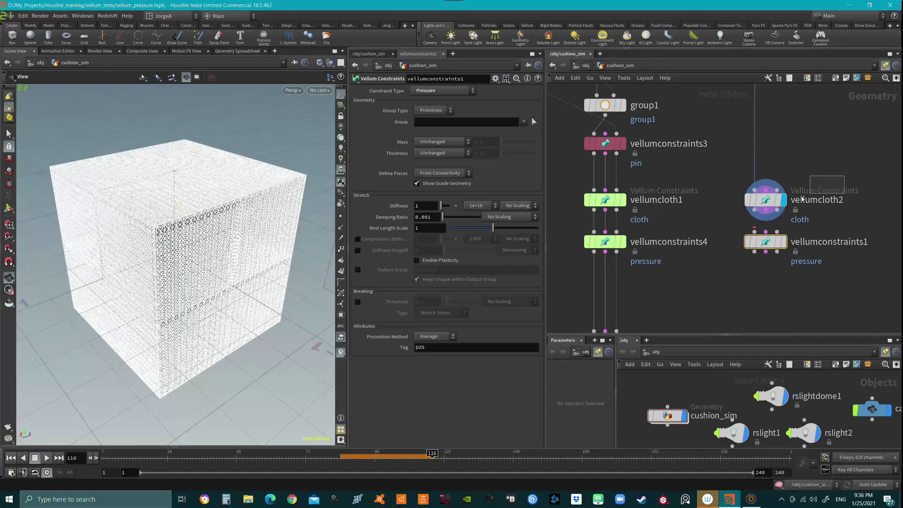
{"action": "left_click", "coordinate": [779, 203]}
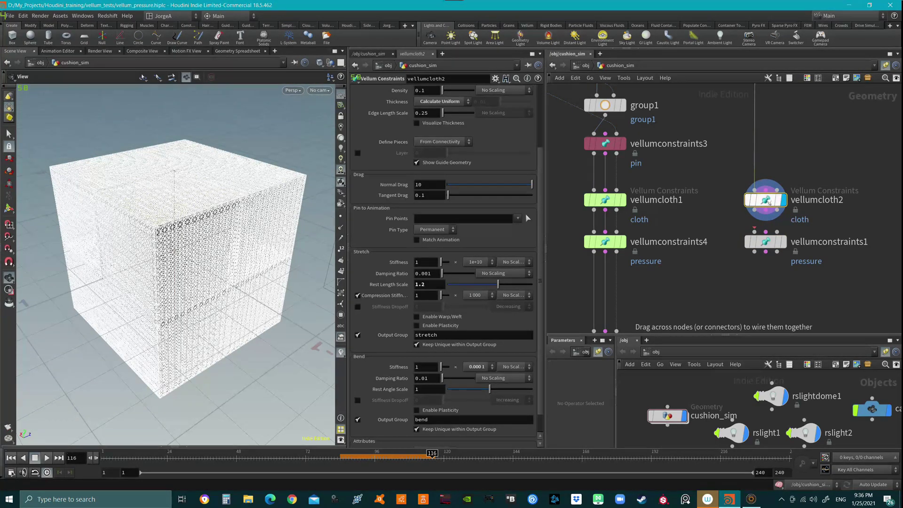
{"action": "left_click_drag", "start_coordinate": [769, 202], "coordinate": [772, 241]}
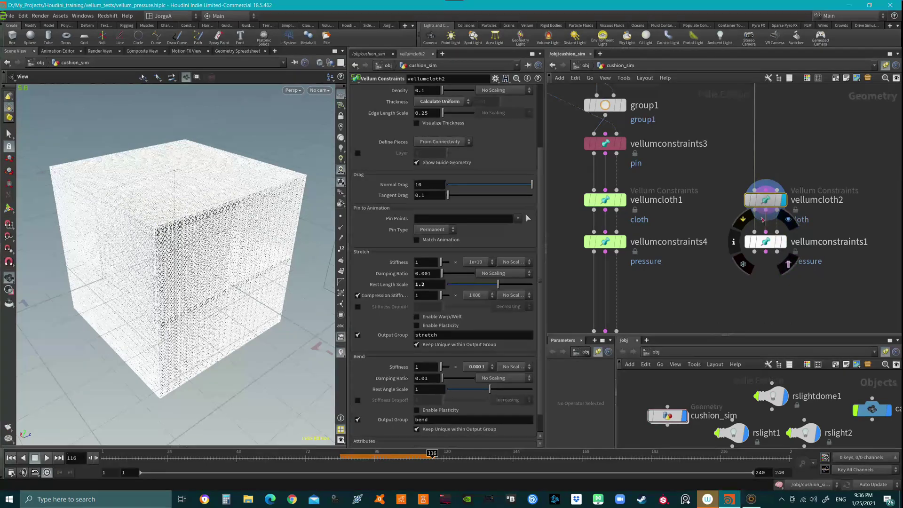
{"action": "left_click", "coordinate": [783, 243]}
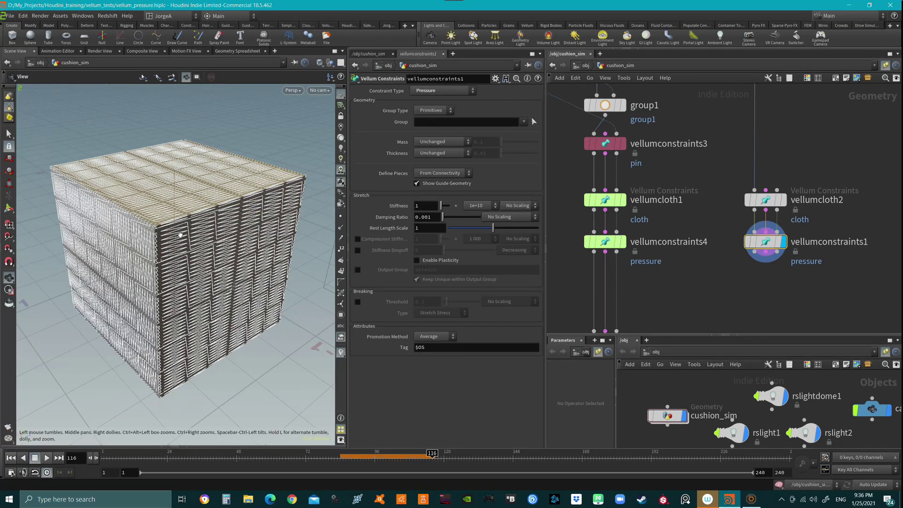
{"action": "scroll", "coordinate": [182, 233], "scroll_direction": "down", "scroll_amount": 3}
{"action": "scroll", "coordinate": [181, 233], "scroll_direction": "down", "scroll_amount": 1}
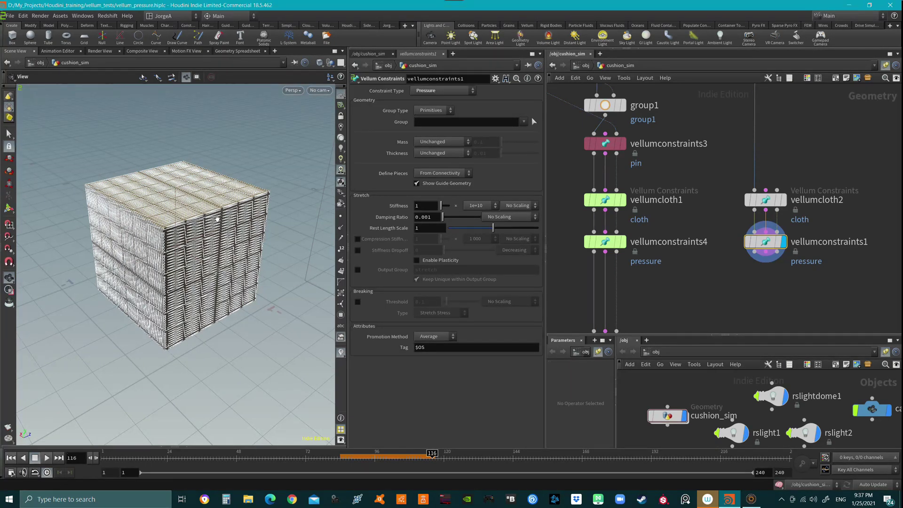
- Set the pressure constraint's Damping Ratio to 0.305
{"action": "left_click", "coordinate": [435, 217]}
{"action": "left_click", "coordinate": [437, 219]}
{"action": "left_click_drag", "start_coordinate": [441, 217], "coordinate": [454, 221]}
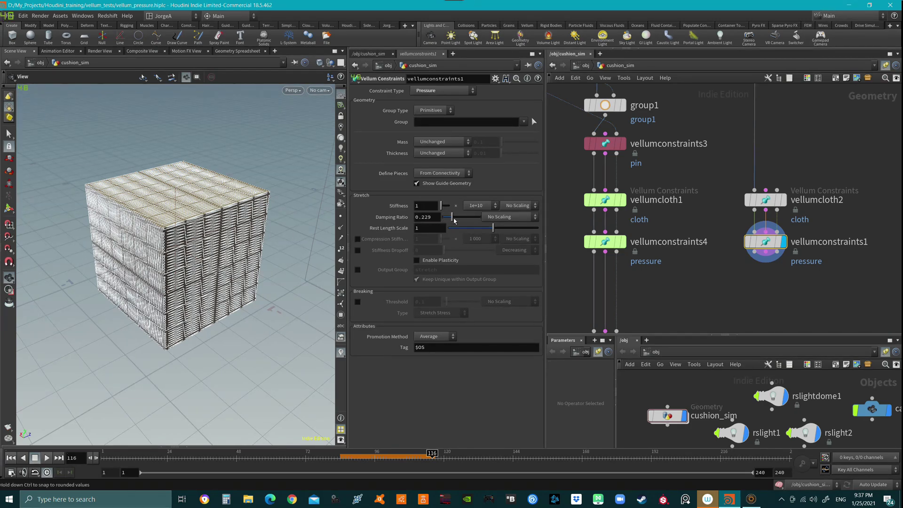
{"action": "left_click_drag", "start_coordinate": [454, 221], "coordinate": [455, 218]}
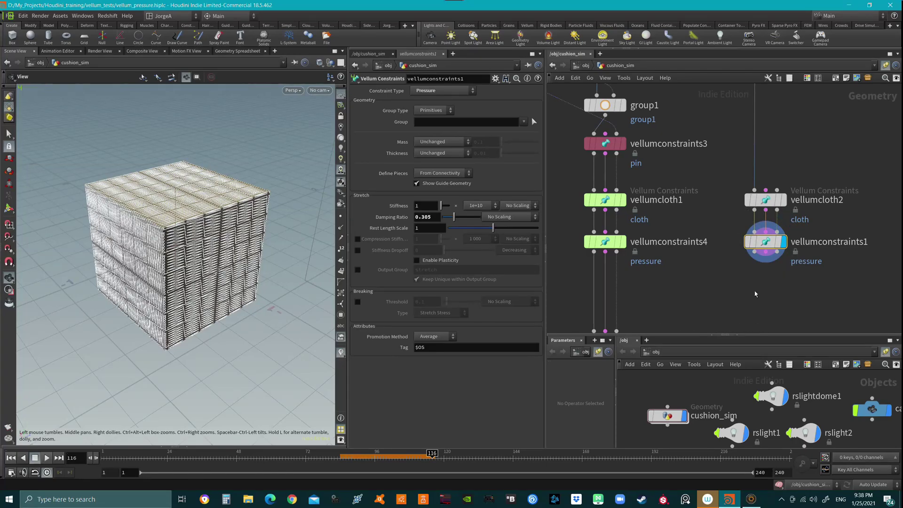
- Place a Vellum Solver below vellumconstraints1 and select vellumsolver2
{"action": "middle_click_drag", "start_coordinate": [753, 297], "coordinate": [756, 249]}
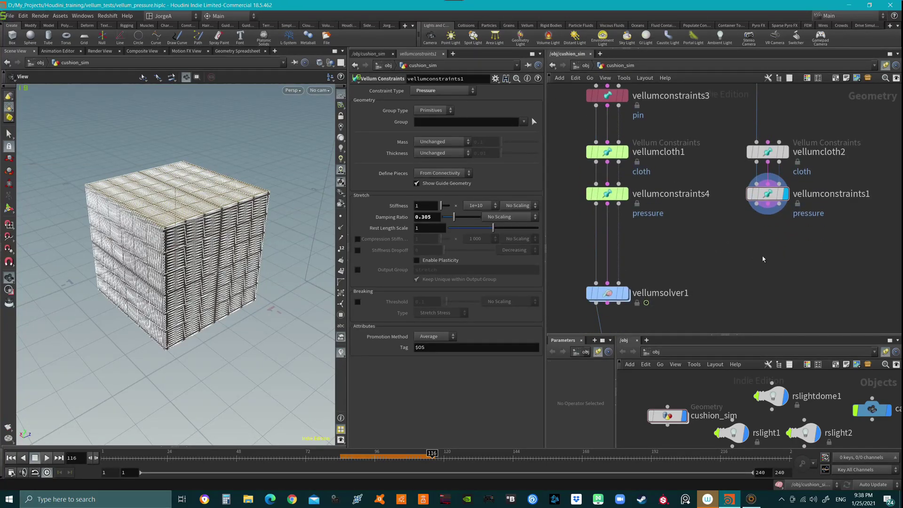
{"action": "key", "text": "Tab"}
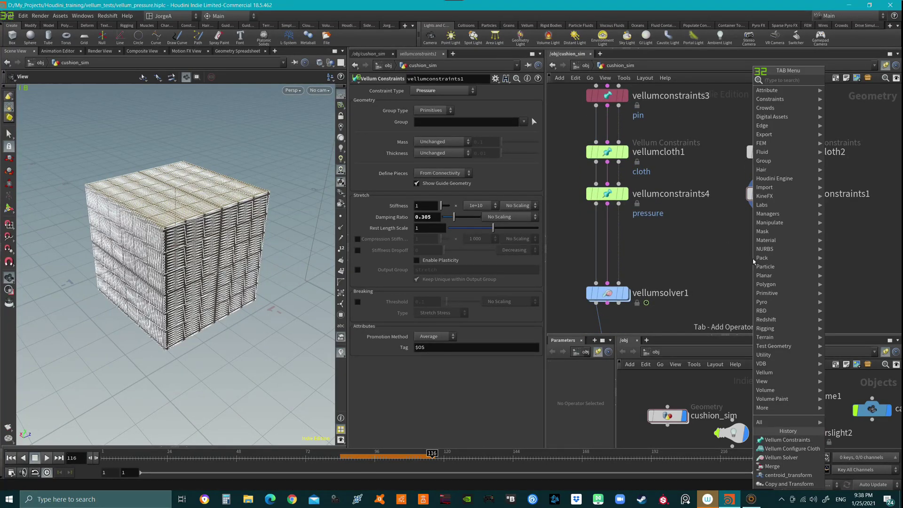
{"action": "type", "text": "vellum"}
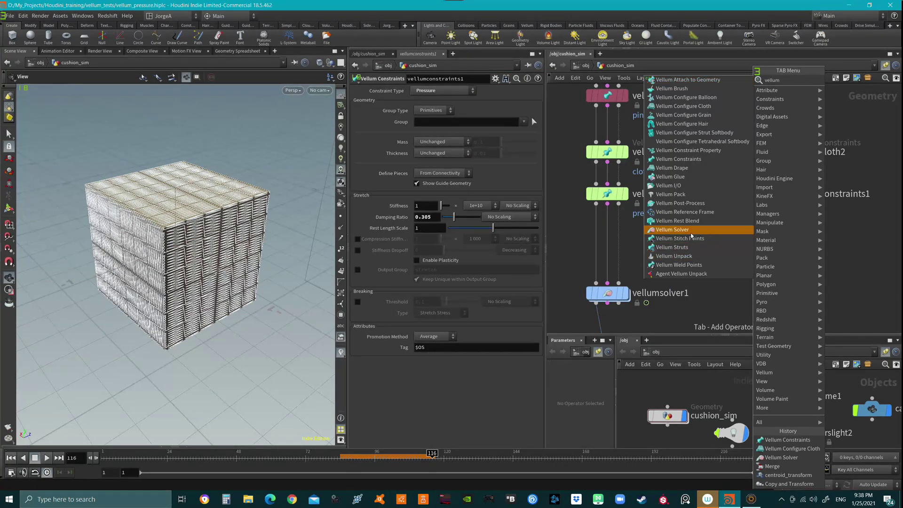
{"action": "key", "text": "Escape"}
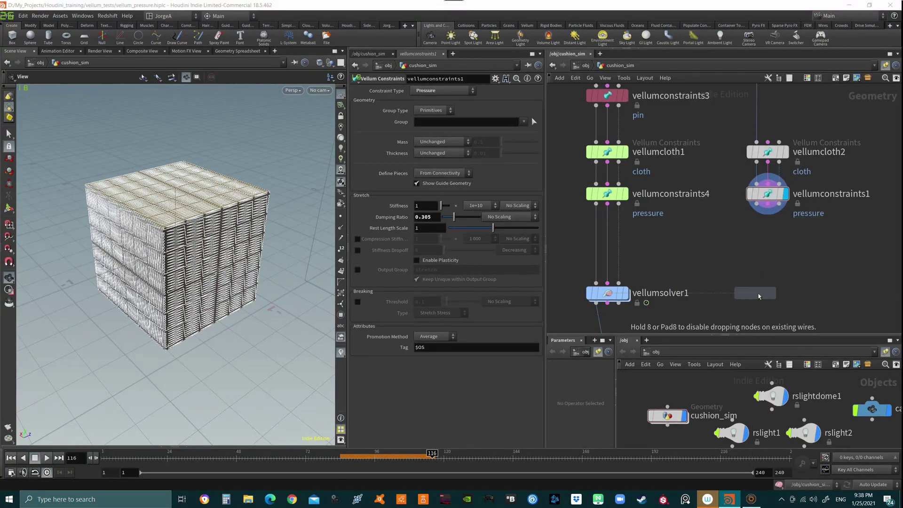
{"action": "left_click", "coordinate": [771, 199]}
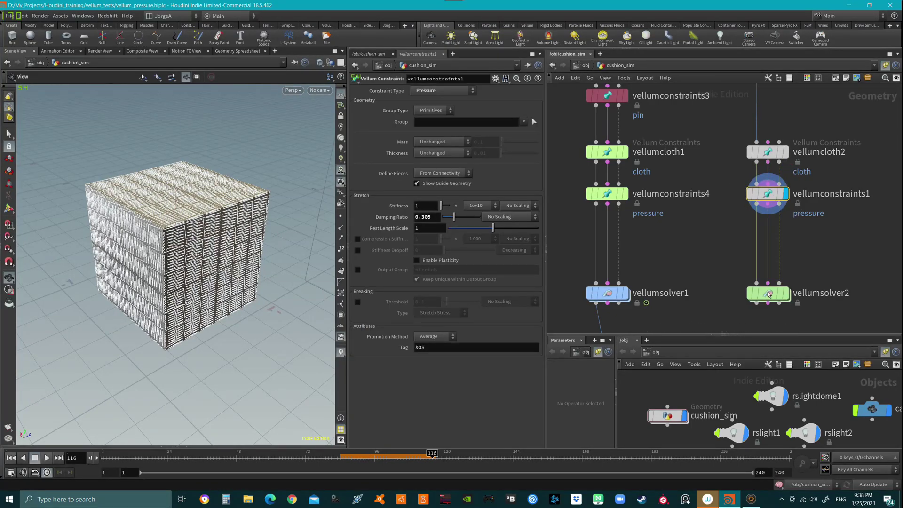
{"action": "left_click", "coordinate": [782, 293]}
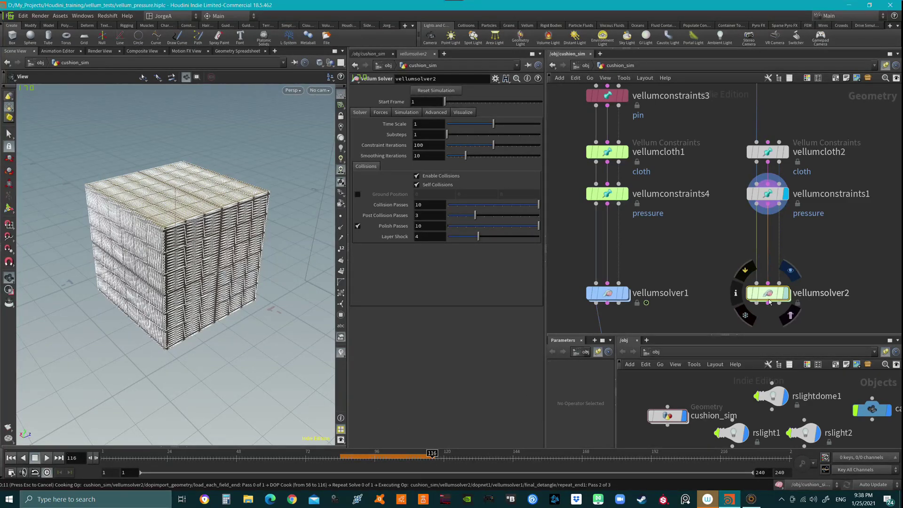
- Set vellumsolver2's Gravity Y from -9.80665 to 0 and play the sim from frame 1
{"action": "key", "text": "Escape"}
{"action": "key", "text": "Escape"}
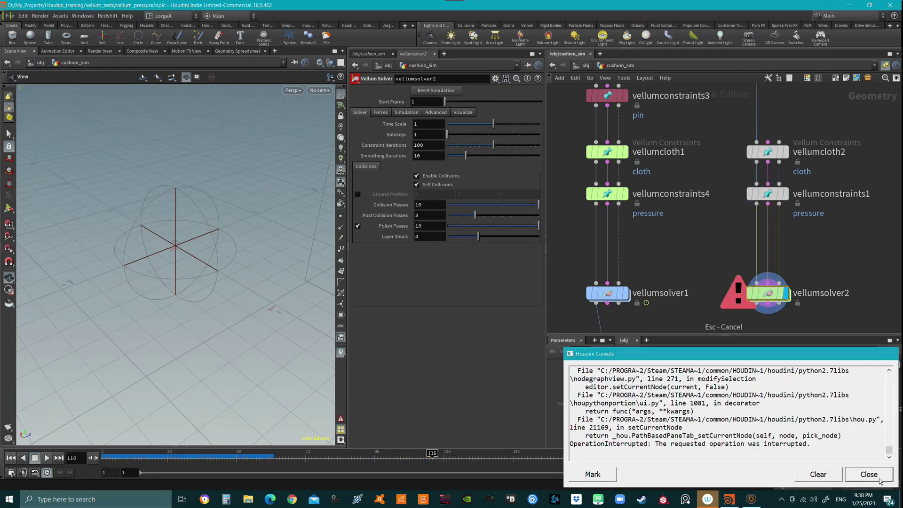
{"action": "left_click", "coordinate": [11, 457]}
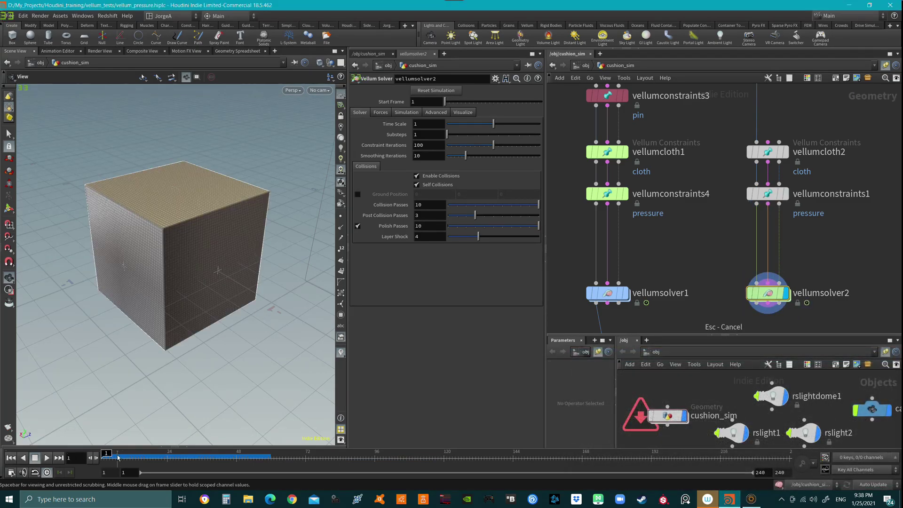
{"action": "left_click", "coordinate": [407, 113]}
{"action": "left_click", "coordinate": [380, 113]}
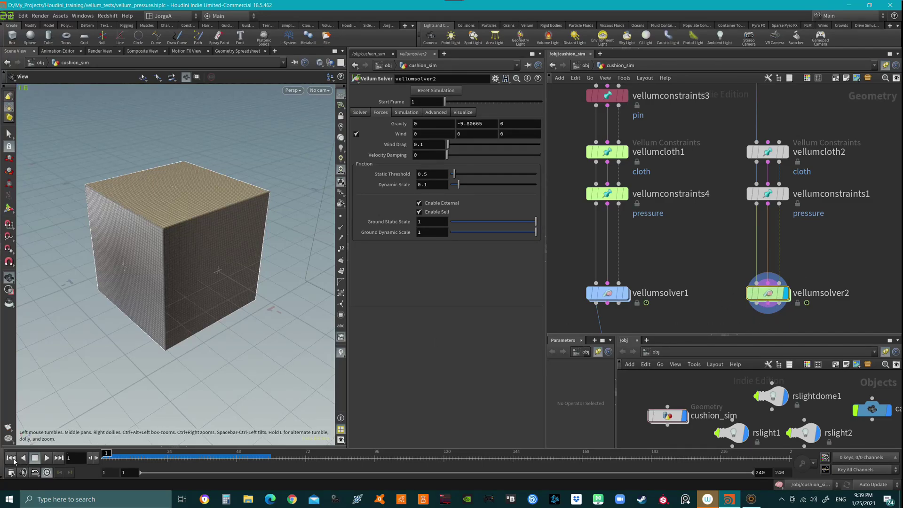
{"action": "left_click", "coordinate": [47, 457]}
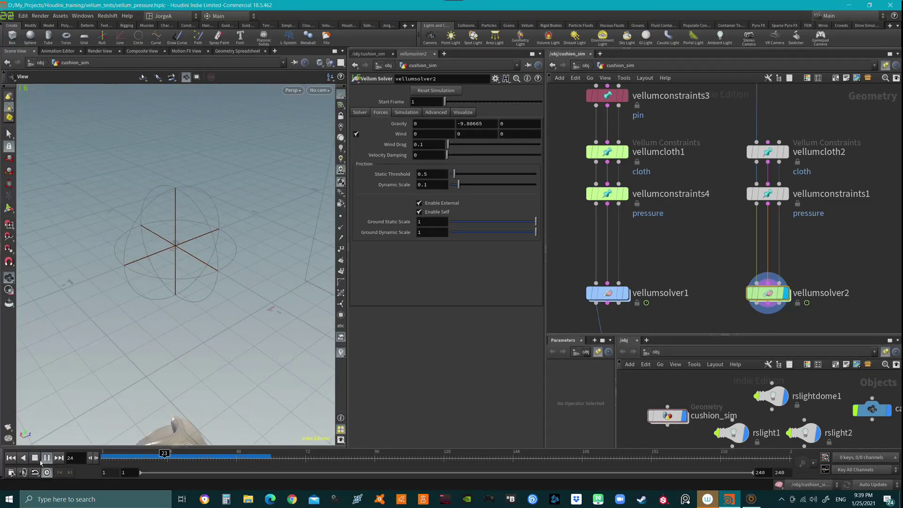
{"action": "left_click", "coordinate": [11, 458]}
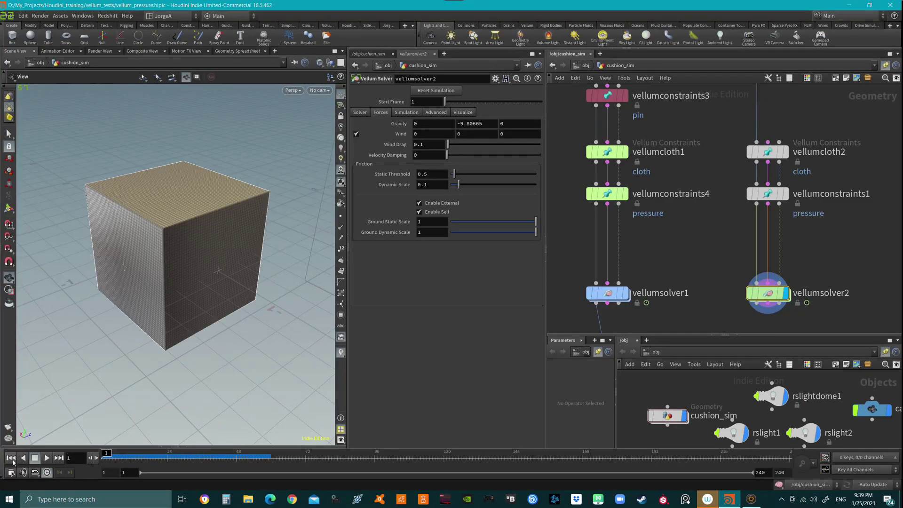
{"action": "double_click", "coordinate": [487, 123]}
{"action": "type", "text": "0"}
{"action": "key", "text": "Return"}
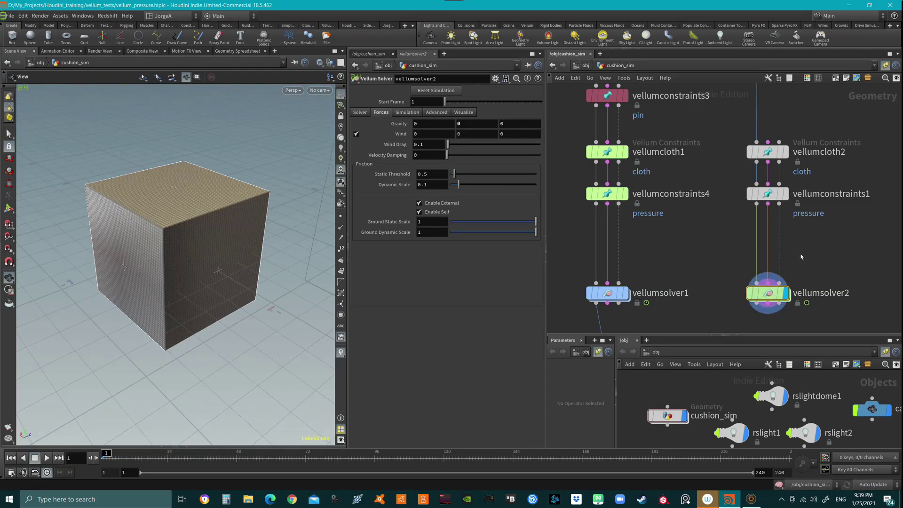
{"action": "left_click", "coordinate": [47, 457]}
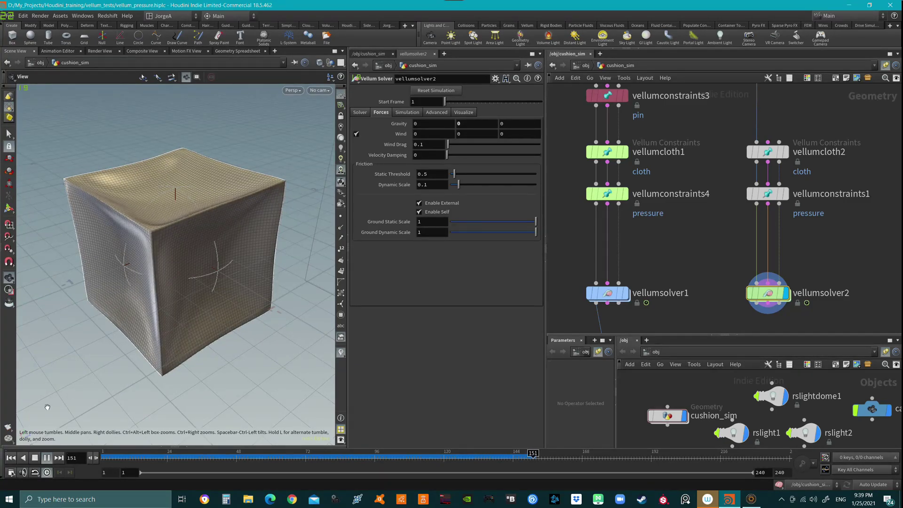
- Replay the weightless sim, stop around frame 22, and show vellumcloth2's settings
{"action": "left_click", "coordinate": [11, 457]}
{"action": "left_click", "coordinate": [47, 457]}
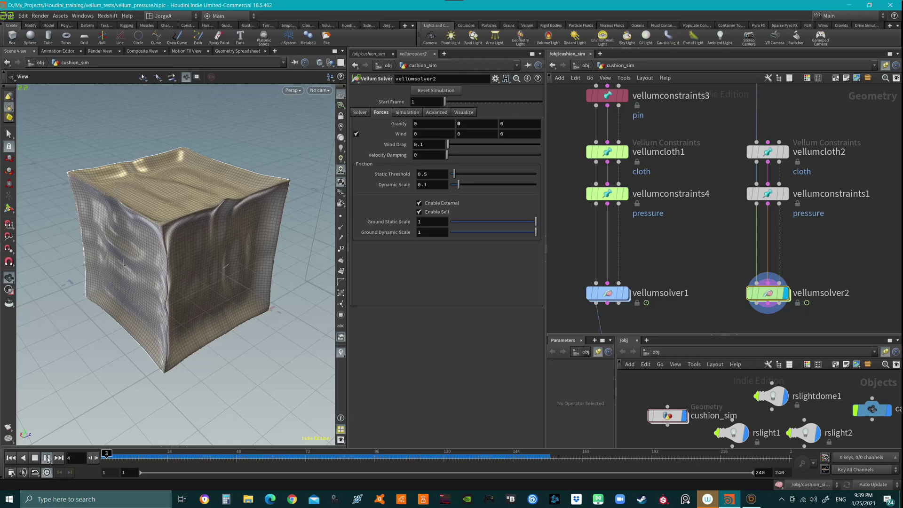
{"action": "left_click", "coordinate": [47, 458]}
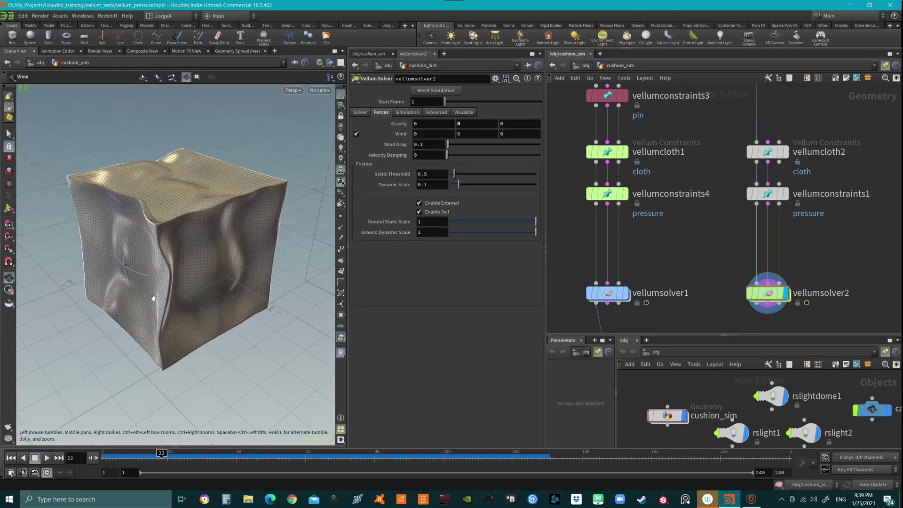
{"action": "left_click", "coordinate": [767, 152]}
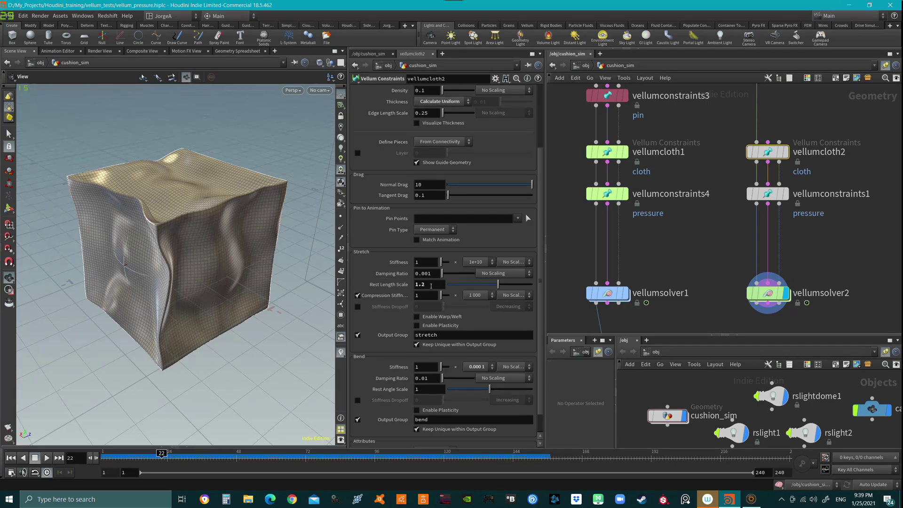
- Try a vellumcloth2 Rest Length Scale of 2 and rewind the simulation
{"action": "double_click", "coordinate": [431, 285]}
{"action": "type", "text": "2"}
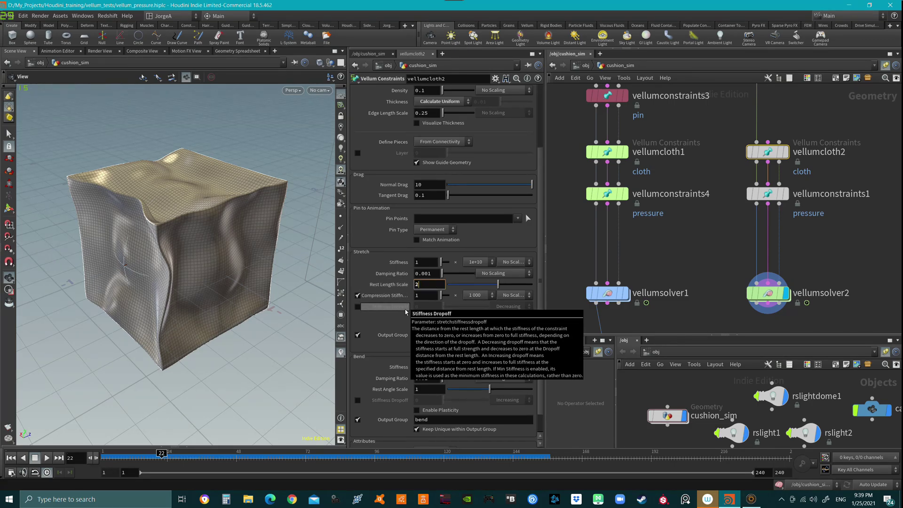
{"action": "key", "text": "Return"}
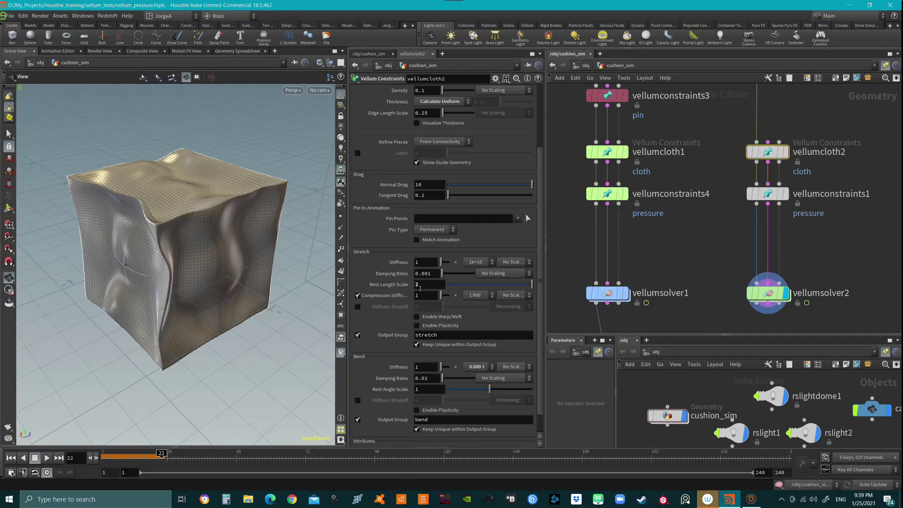
{"action": "left_click", "coordinate": [10, 459]}
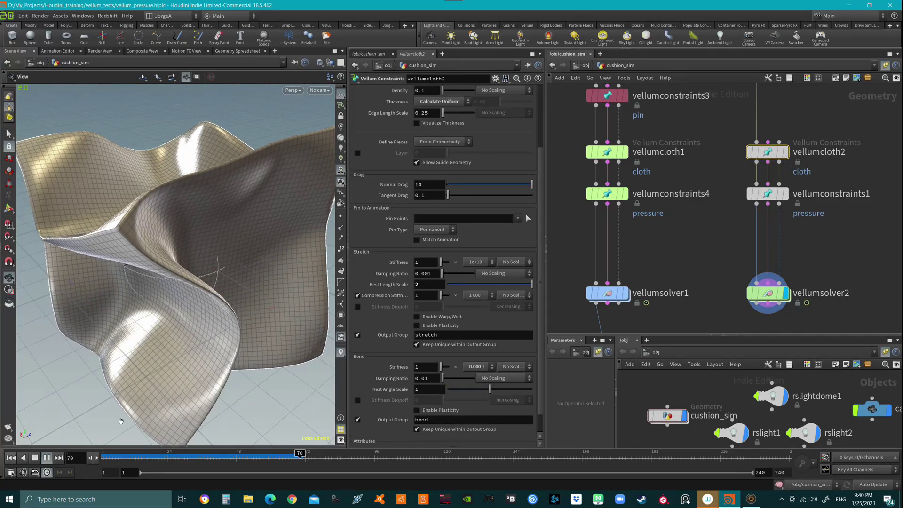
- Return to frame 1 and restore the Rest Length Scale to 1.2
{"action": "key", "text": "ctrl+Up"}
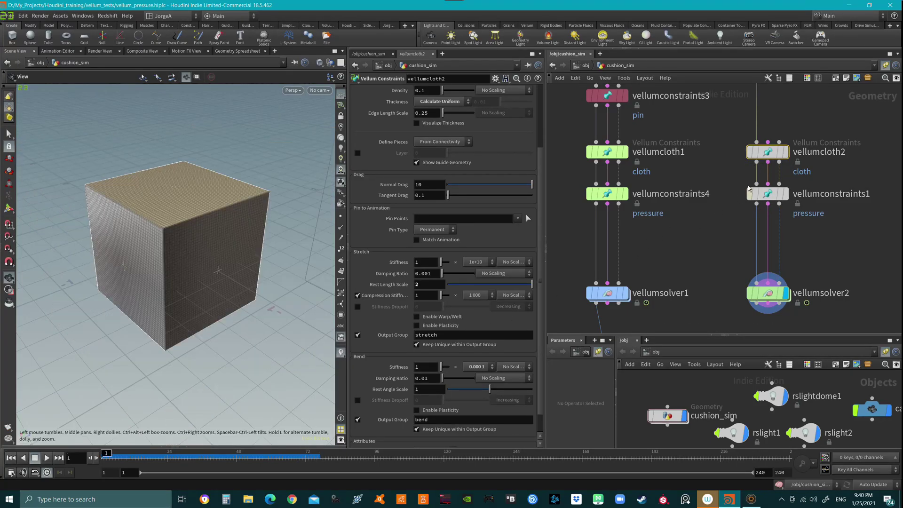
{"action": "left_click", "coordinate": [424, 285]}
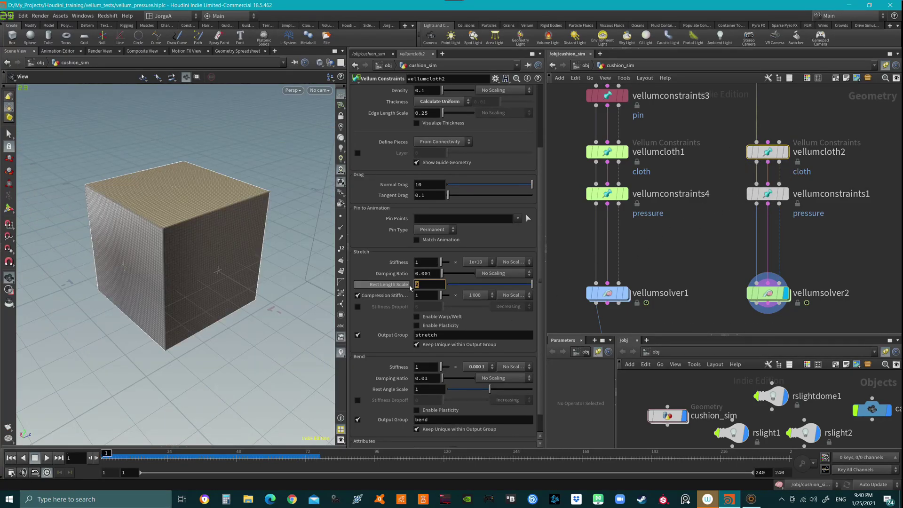
{"action": "type", "text": "1."}
{"action": "key", "text": "Return"}
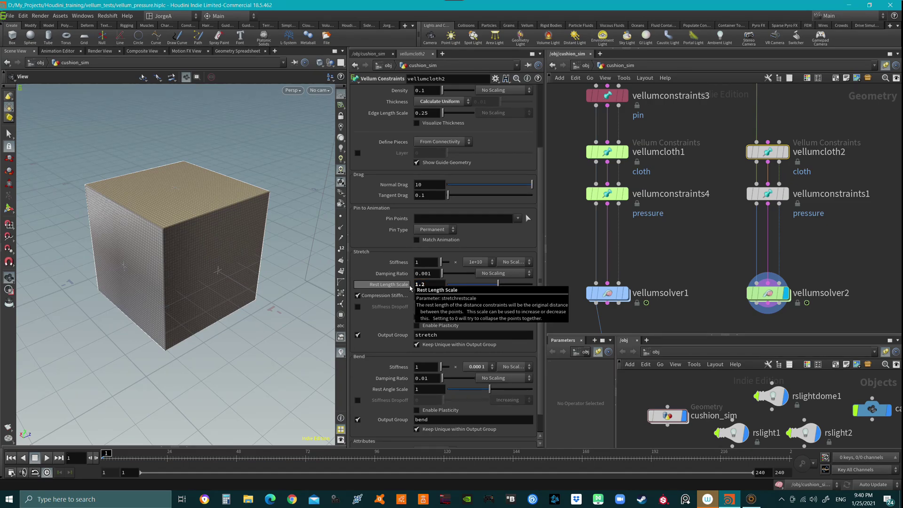
- Show vellumconstraints1's pressure settings, test-play the cube inflation, then rewind to frame 1
{"action": "left_click", "coordinate": [769, 193]}
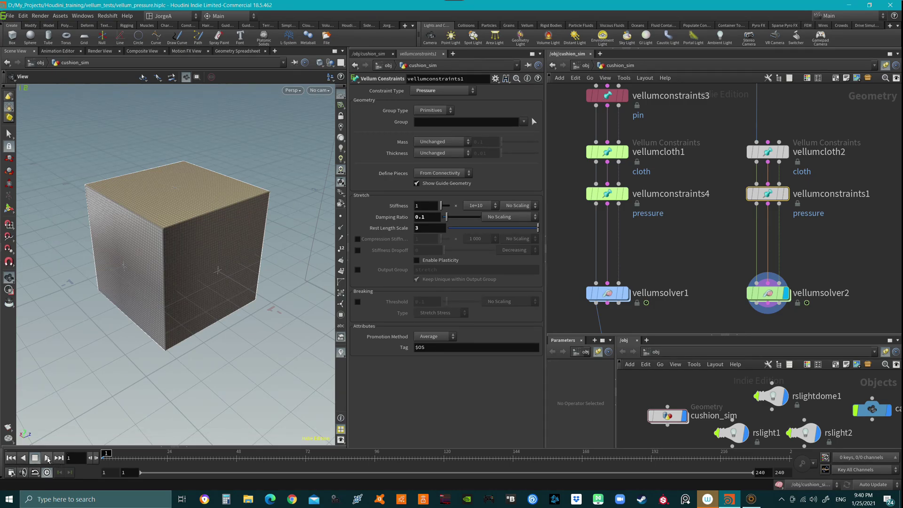
{"action": "left_click", "coordinate": [46, 457]}
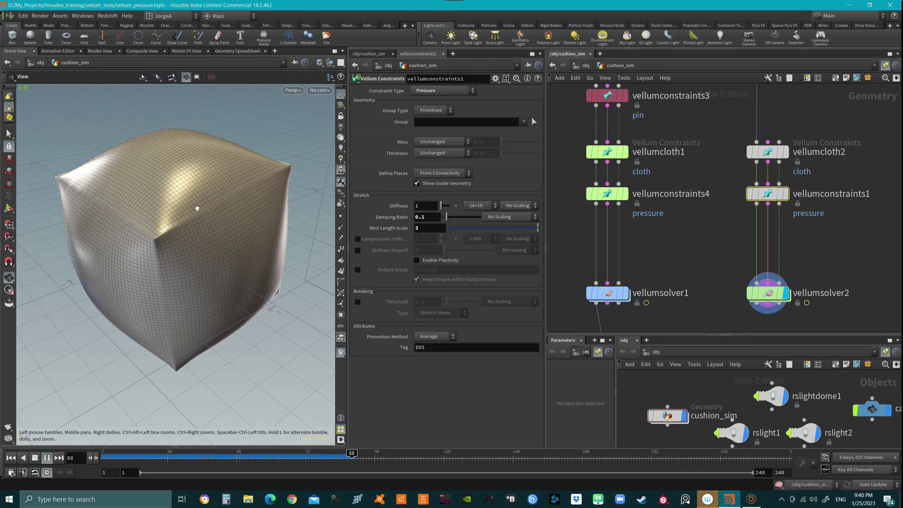
{"action": "left_click", "coordinate": [11, 457]}
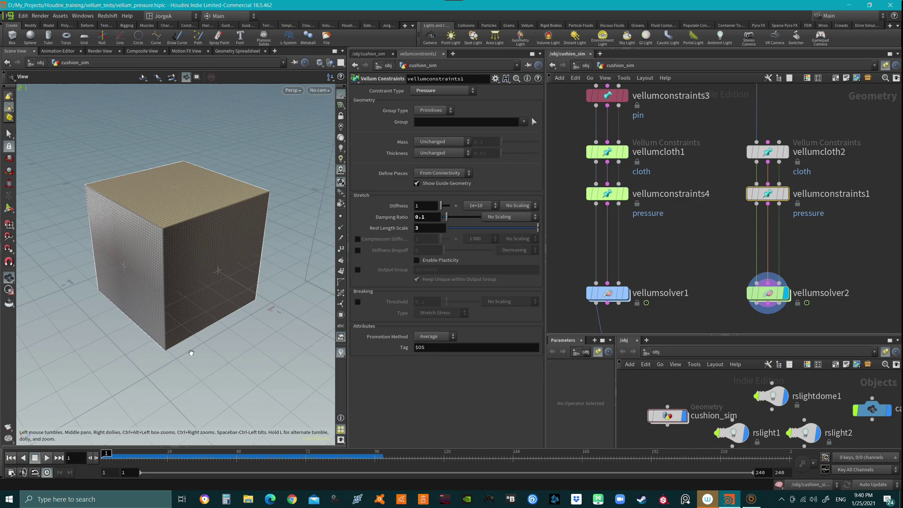
- Set the pressure Stretch Damping Ratio to 1, then 0.9, and replay the inflation
{"action": "left_click", "coordinate": [434, 218]}
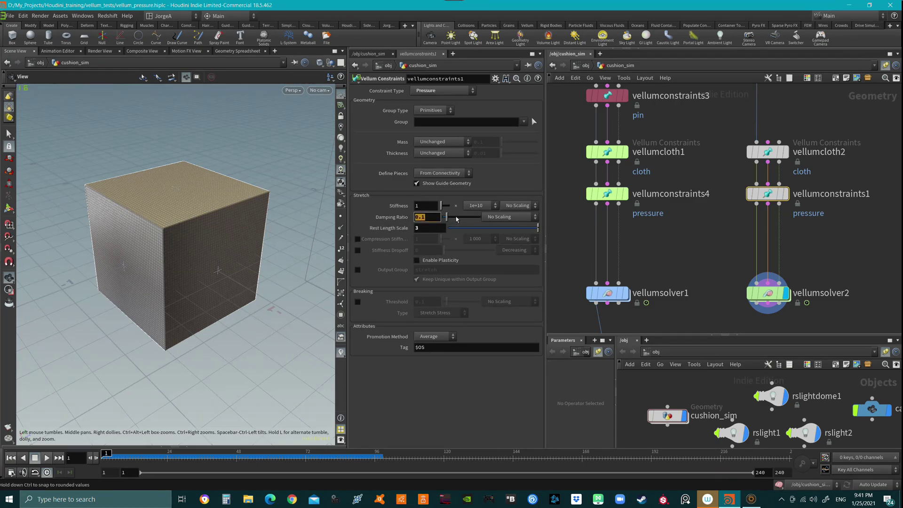
{"action": "type", "text": "1"}
{"action": "key", "text": "Return"}
{"action": "left_click", "coordinate": [417, 217]}
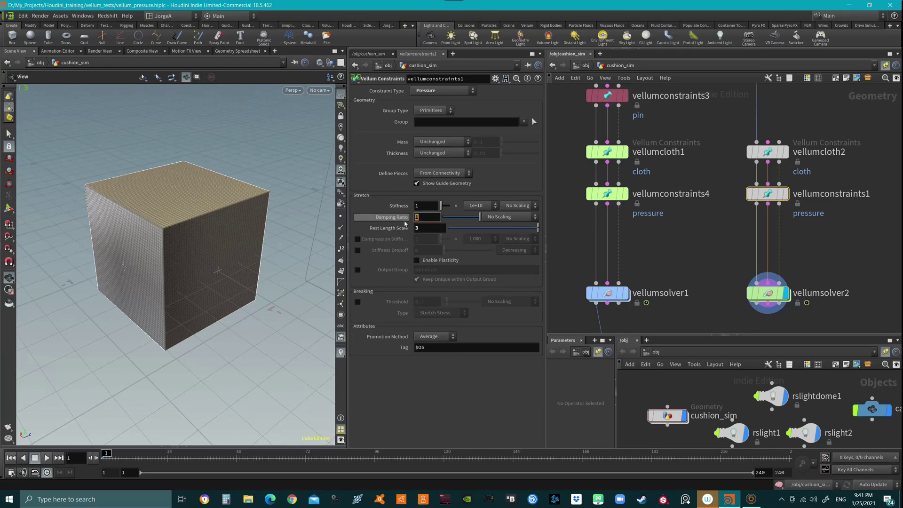
{"action": "type", "text": ".9"}
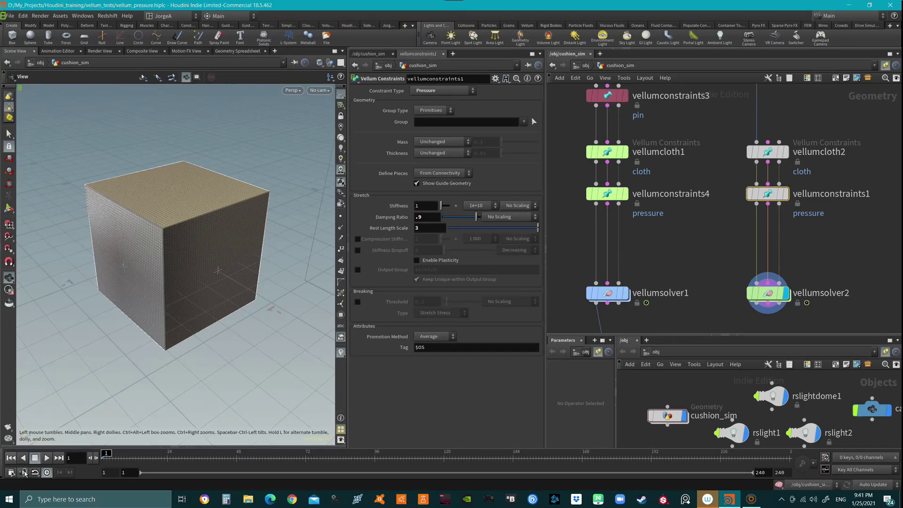
{"action": "left_click", "coordinate": [47, 457]}
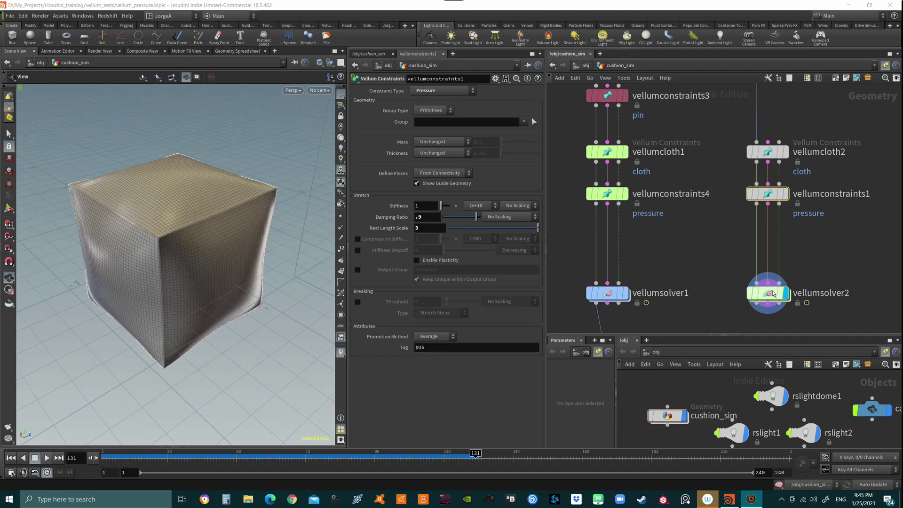
- Rewind vellumsolver2 to frame 1 and delete box1 and the extra vellum chain nodes
{"action": "left_click", "coordinate": [772, 293]}
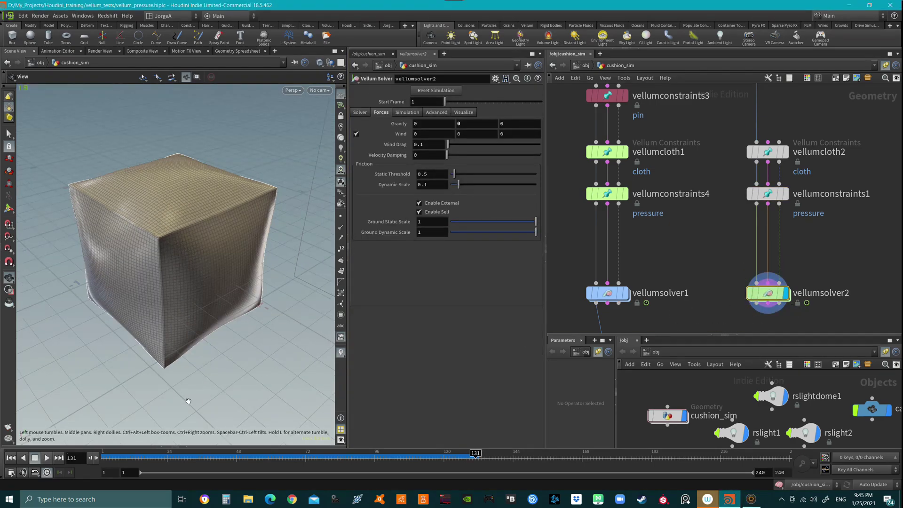
{"action": "key", "text": "ctrl+Up"}
{"action": "scroll", "coordinate": [669, 230], "scroll_direction": "down", "scroll_amount": 2}
{"action": "scroll", "coordinate": [695, 215], "scroll_direction": "down", "scroll_amount": 2}
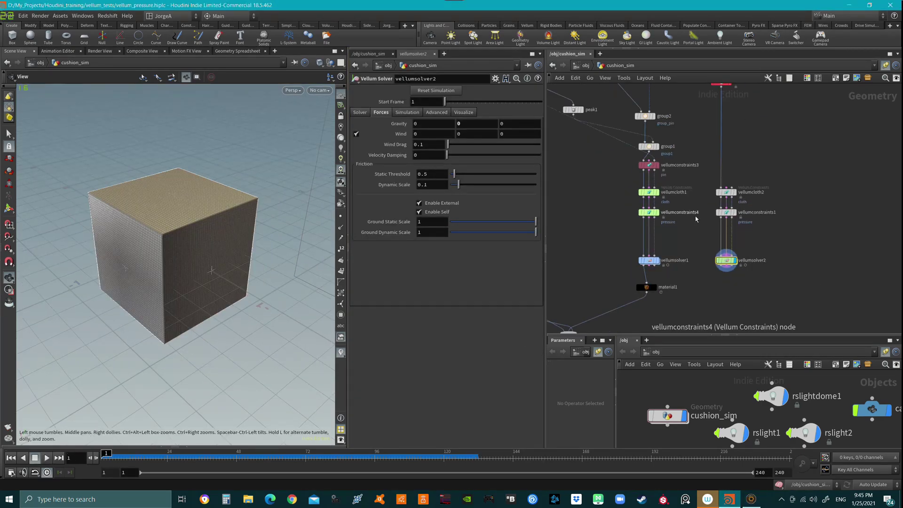
{"action": "scroll", "coordinate": [720, 219], "scroll_direction": "down", "scroll_amount": 2}
{"action": "scroll", "coordinate": [749, 223], "scroll_direction": "down", "scroll_amount": 2}
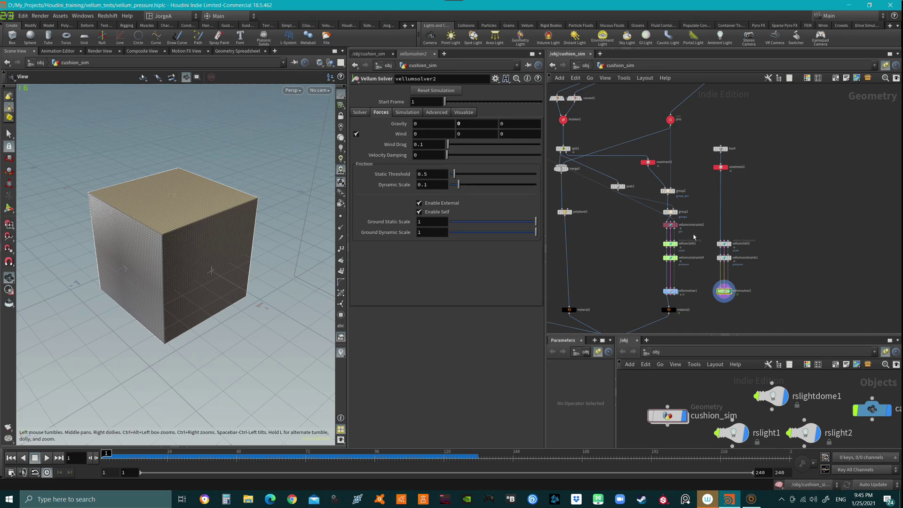
{"action": "scroll", "coordinate": [698, 240], "scroll_direction": "up", "scroll_amount": 2}
{"action": "scroll", "coordinate": [714, 249], "scroll_direction": "up", "scroll_amount": 2}
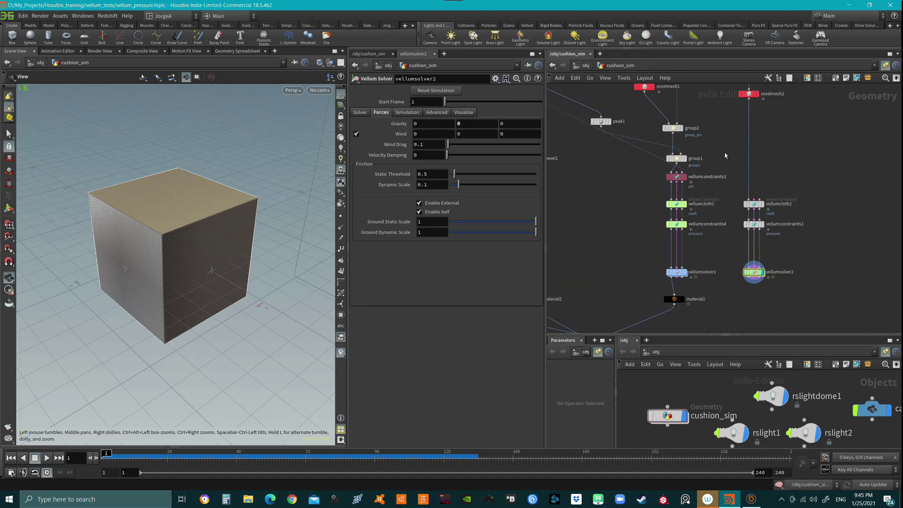
{"action": "left_click_drag", "start_coordinate": [725, 113], "coordinate": [650, 306]}
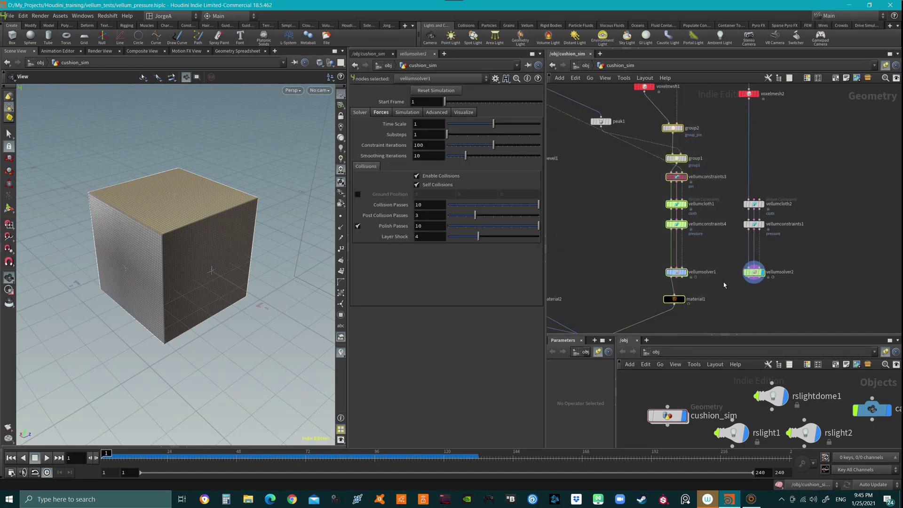
{"action": "middle_click_drag", "start_coordinate": [729, 218], "coordinate": [713, 223]}
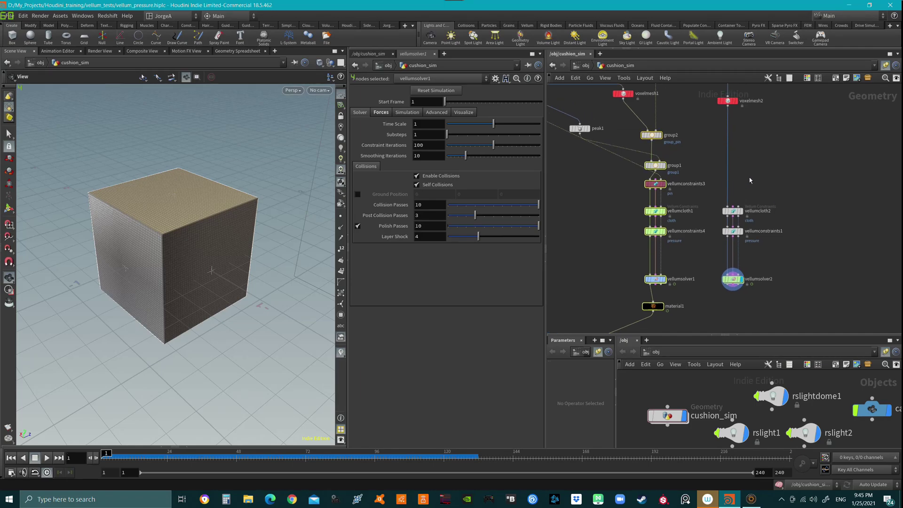
{"action": "mouse_move", "coordinate": [750, 181]}
{"action": "middle_mouse_down"}
{"action": "mouse_move", "coordinate": [732, 242]}
{"action": "mouse_move", "coordinate": [735, 226]}
{"action": "middle_mouse_up"}
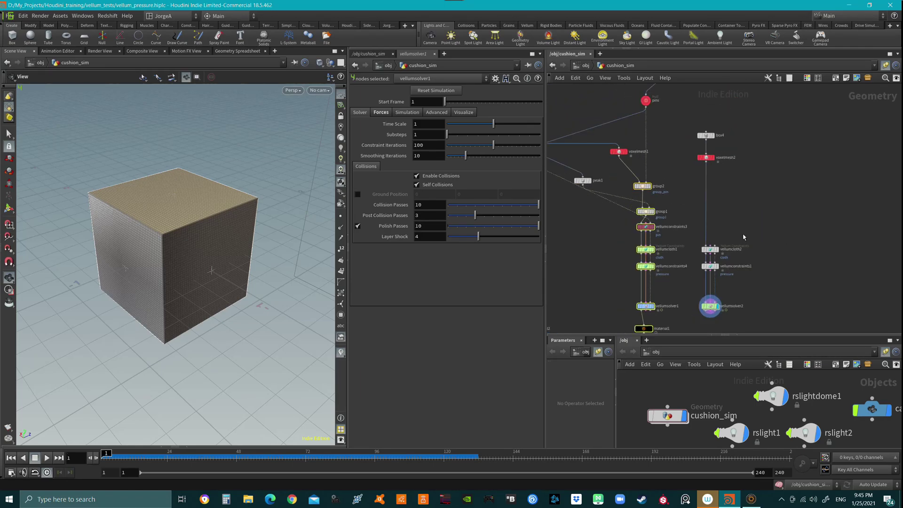
{"action": "scroll", "coordinate": [729, 257], "scroll_direction": "down", "scroll_amount": 2}
{"action": "mouse_move", "coordinate": [730, 257]}
{"action": "middle_mouse_down"}
{"action": "mouse_move", "coordinate": [753, 245]}
{"action": "mouse_move", "coordinate": [721, 314]}
{"action": "middle_mouse_up"}
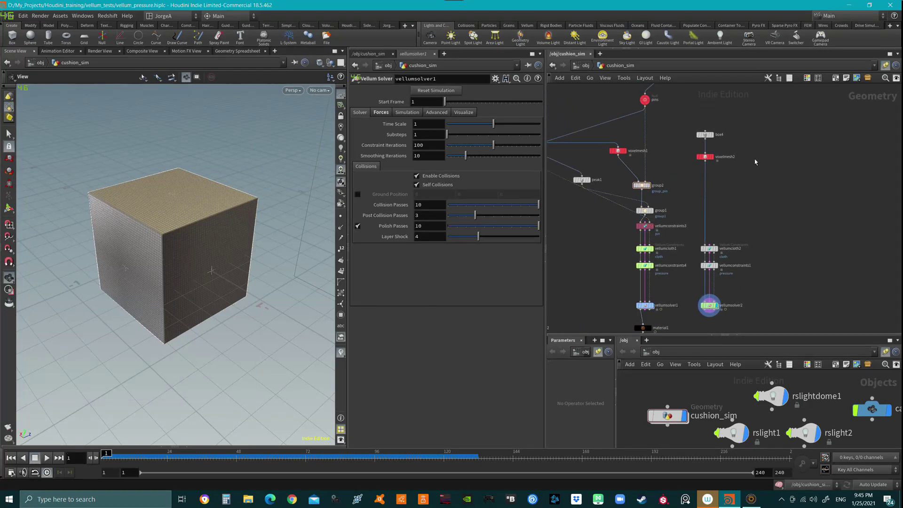
{"action": "left_click_drag", "start_coordinate": [759, 123], "coordinate": [690, 321]}
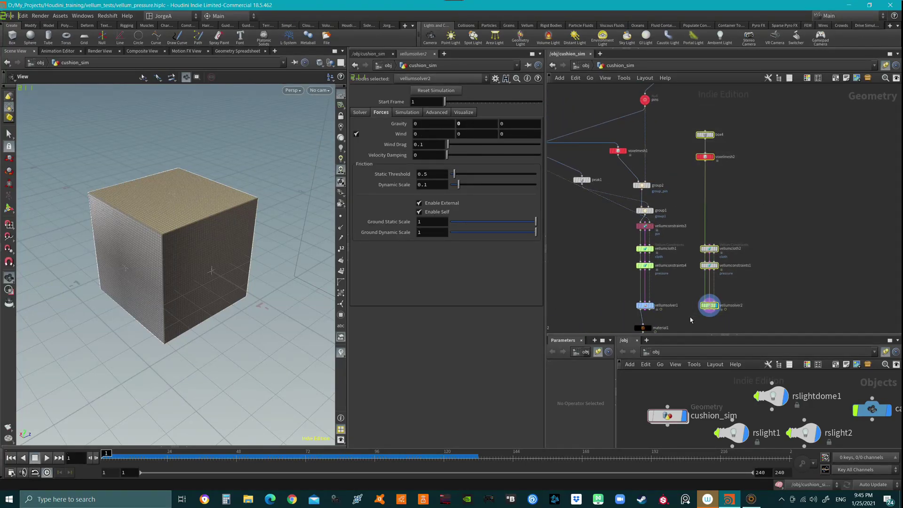
{"action": "key", "text": "Delete"}
{"action": "scroll", "coordinate": [735, 225], "scroll_direction": "up", "scroll_amount": 3}
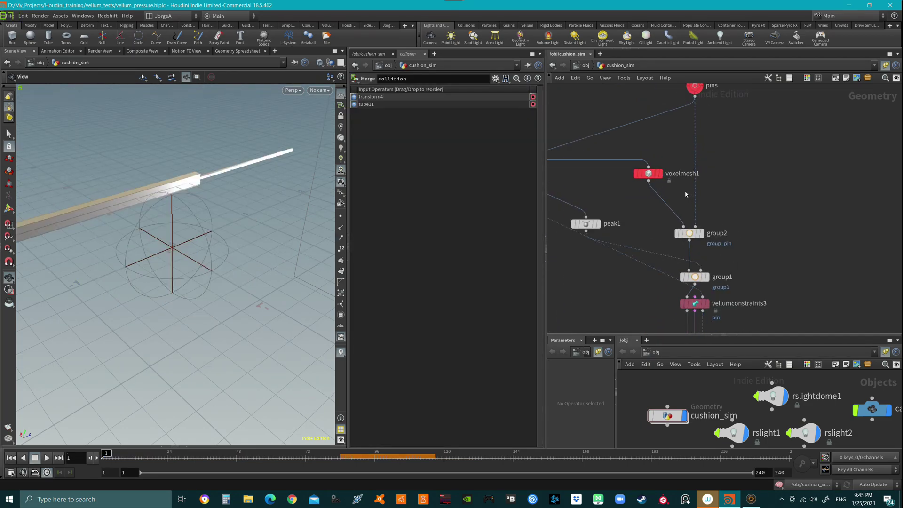
- Display voxelmesh1, then group2's pin points, and pan to the Pins network box
{"action": "middle_click_drag", "start_coordinate": [712, 181], "coordinate": [793, 212]}
{"action": "middle_click_drag", "start_coordinate": [711, 215], "coordinate": [638, 192]}
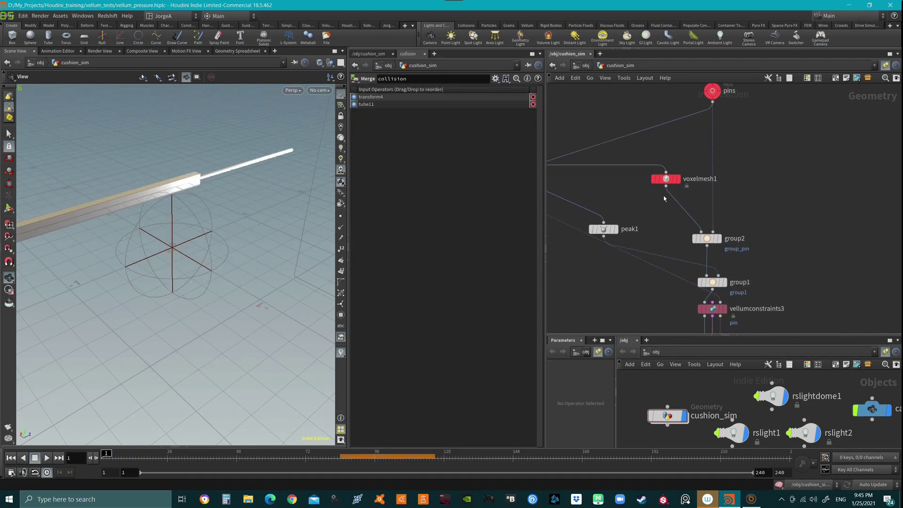
{"action": "scroll", "coordinate": [663, 176], "scroll_direction": "up", "scroll_amount": 2}
{"action": "left_click", "coordinate": [680, 173]}
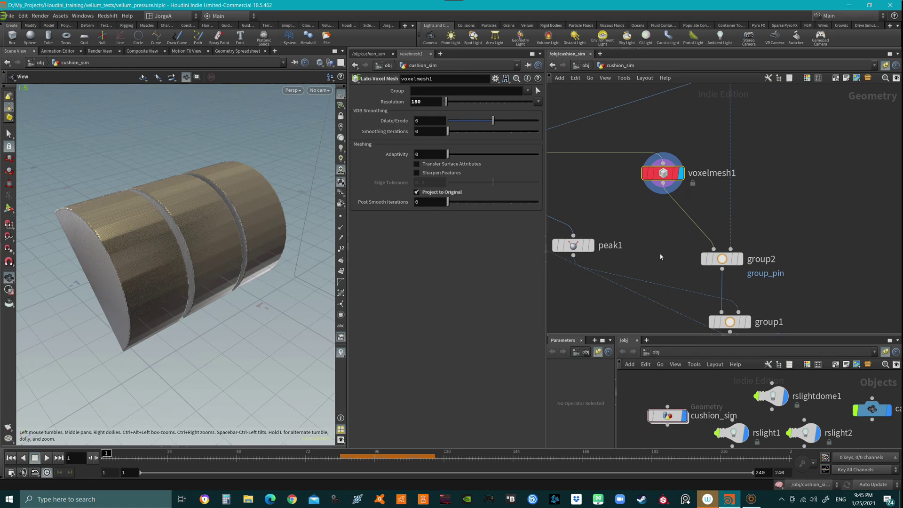
{"action": "mouse_move", "coordinate": [648, 263]}
{"action": "middle_mouse_down"}
{"action": "mouse_move", "coordinate": [698, 183]}
{"action": "mouse_move", "coordinate": [733, 293]}
{"action": "middle_mouse_up"}
{"action": "left_click", "coordinate": [716, 177]}
{"action": "scroll", "coordinate": [739, 239], "scroll_direction": "down", "scroll_amount": 3}
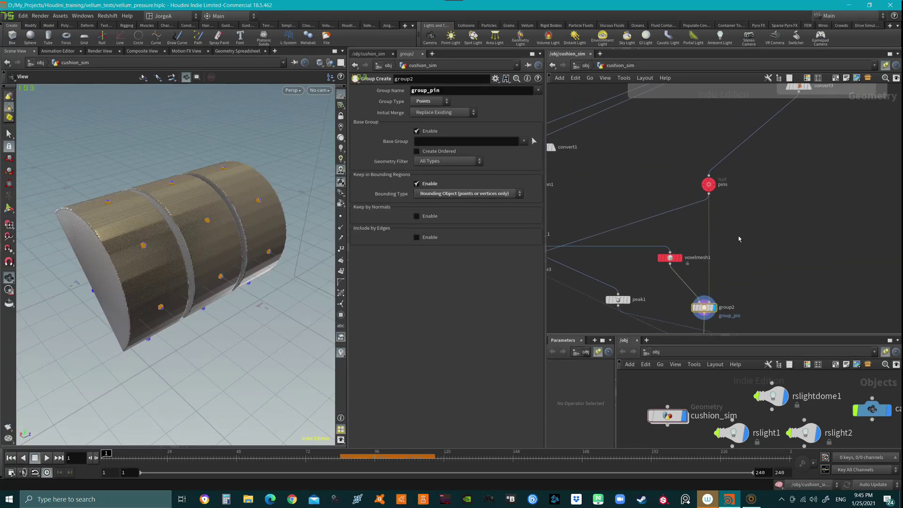
{"action": "middle_click_drag", "start_coordinate": [738, 239], "coordinate": [715, 278]}
{"action": "scroll", "coordinate": [715, 277], "scroll_direction": "up", "scroll_amount": 2}
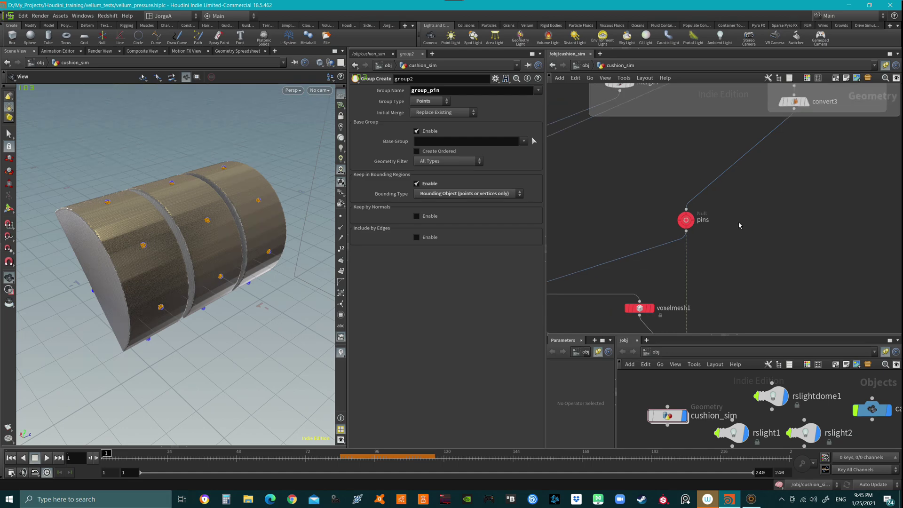
{"action": "scroll", "coordinate": [739, 224], "scroll_direction": "down", "scroll_amount": 2}
{"action": "middle_click_drag", "start_coordinate": [695, 308], "coordinate": [698, 145]}
{"action": "scroll", "coordinate": [699, 146], "scroll_direction": "up", "scroll_amount": 2}
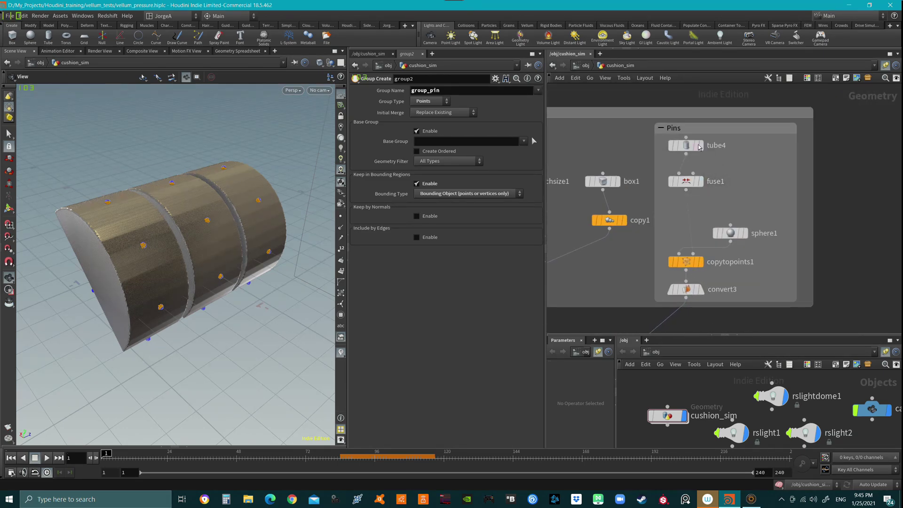
- Display tube4 and move fuse1 and copytopoints1 up in the Pins chain
{"action": "left_click", "coordinate": [699, 147]}
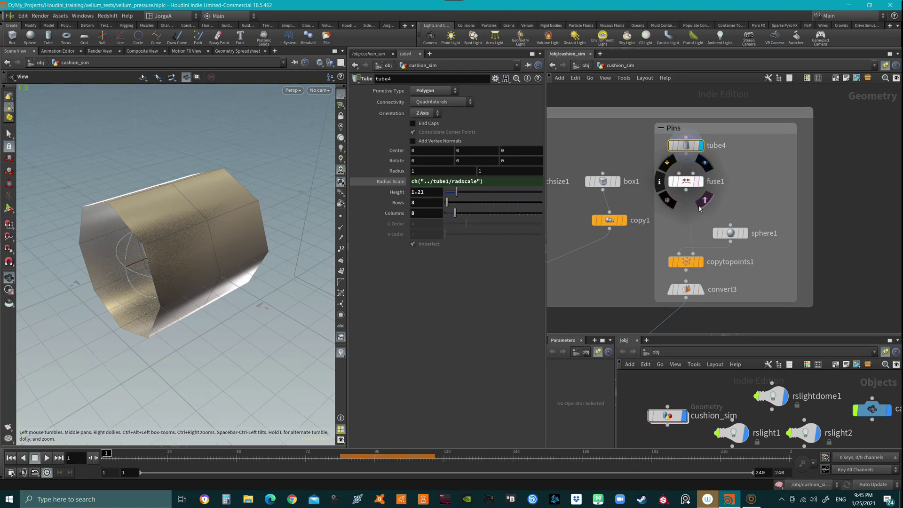
{"action": "left_click_drag", "start_coordinate": [685, 182], "coordinate": [685, 168]}
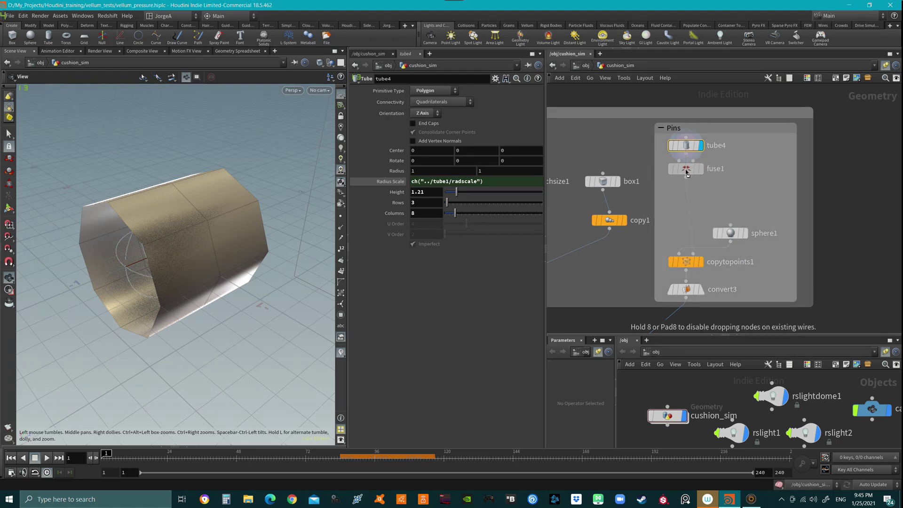
{"action": "left_click_drag", "start_coordinate": [697, 265], "coordinate": [698, 257]}
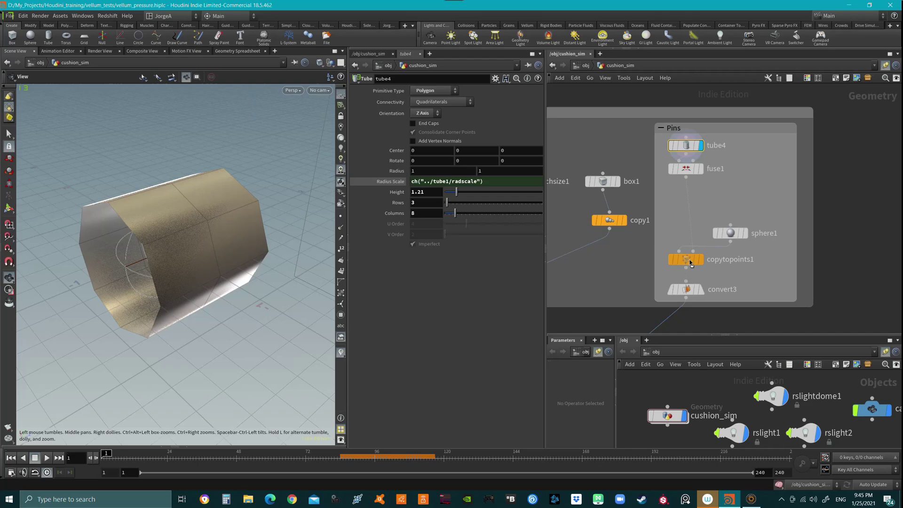
- Display sphere1, then the spheres copied onto points, inspect convert3, and centre the pins null
{"action": "left_click", "coordinate": [744, 235]}
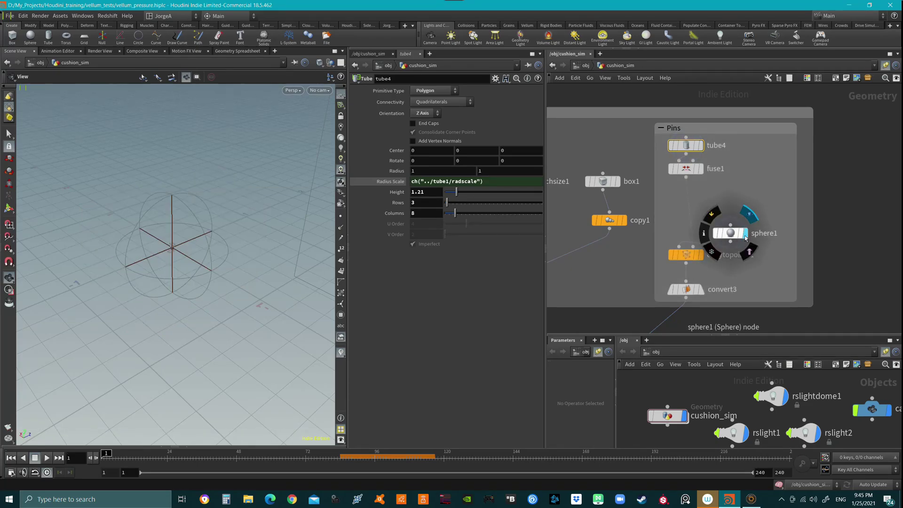
{"action": "left_click", "coordinate": [684, 255]}
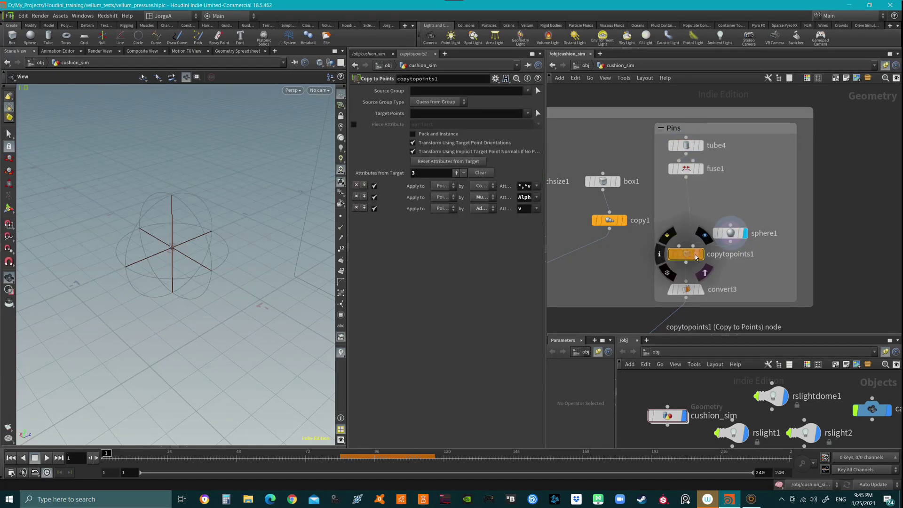
{"action": "left_click", "coordinate": [698, 255]}
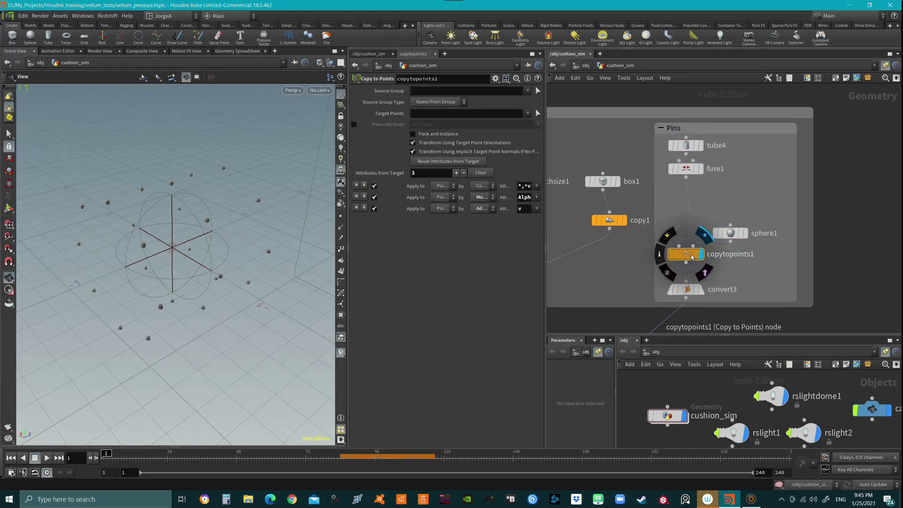
{"action": "left_click", "coordinate": [685, 289]}
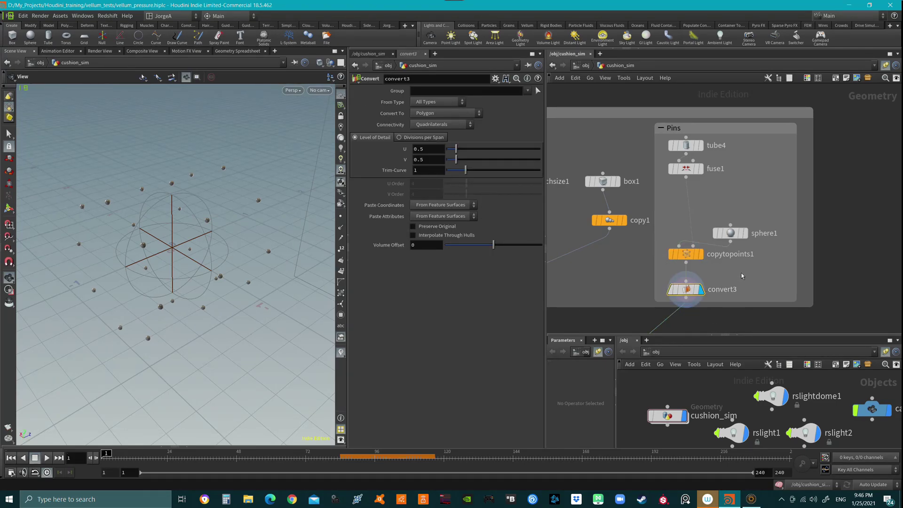
{"action": "scroll", "coordinate": [760, 287], "scroll_direction": "down", "scroll_amount": 2}
{"action": "mouse_move", "coordinate": [767, 288]}
{"action": "middle_mouse_down"}
{"action": "mouse_move", "coordinate": [784, 227]}
{"action": "mouse_move", "coordinate": [733, 231]}
{"action": "middle_mouse_up"}
{"action": "scroll", "coordinate": [754, 189], "scroll_direction": "up", "scroll_amount": 2}
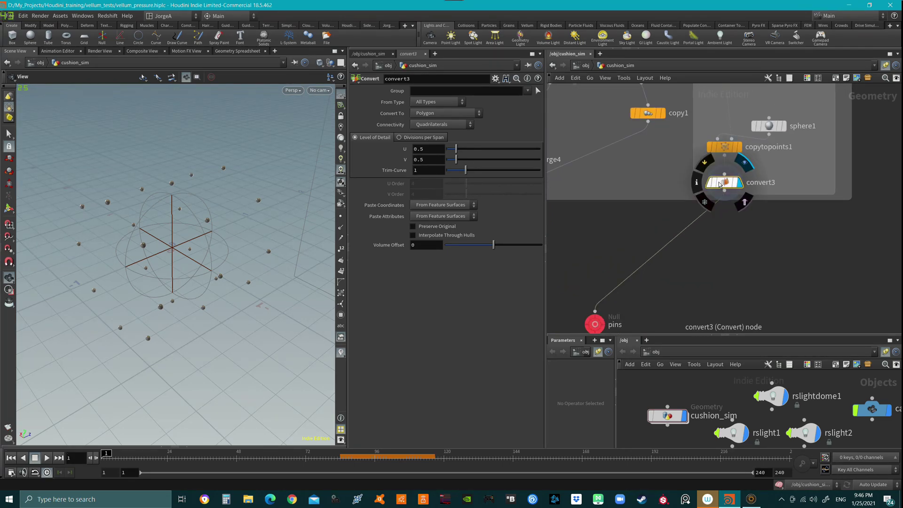
{"action": "middle_click_drag", "start_coordinate": [701, 223], "coordinate": [749, 208]}
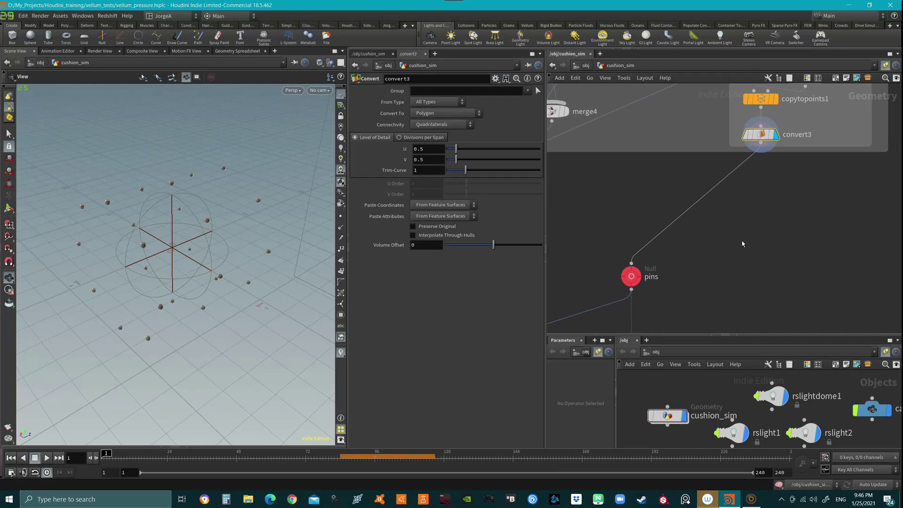
{"action": "scroll", "coordinate": [745, 246], "scroll_direction": "up", "scroll_amount": 1}
{"action": "middle_click_drag", "start_coordinate": [745, 246], "coordinate": [788, 253]}
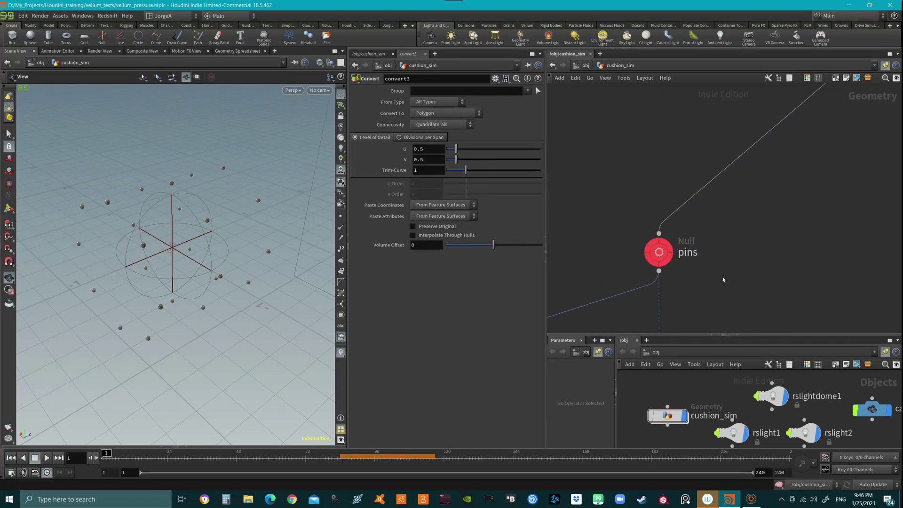
{"action": "middle_click_drag", "start_coordinate": [726, 287], "coordinate": [758, 252]}
- Select the pins null, then display voxelmesh1, group2 and group1 in turn
{"action": "left_click", "coordinate": [701, 230]}
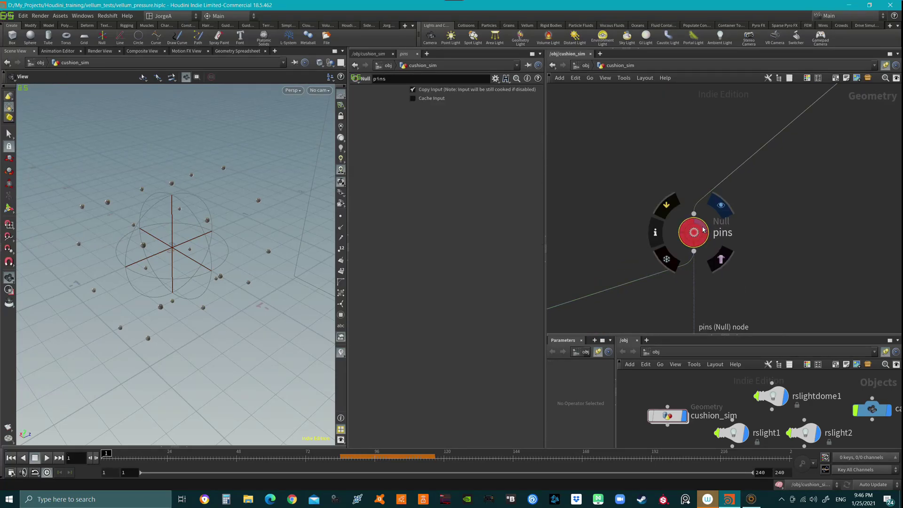
{"action": "middle_click_drag", "start_coordinate": [762, 306], "coordinate": [741, 198]}
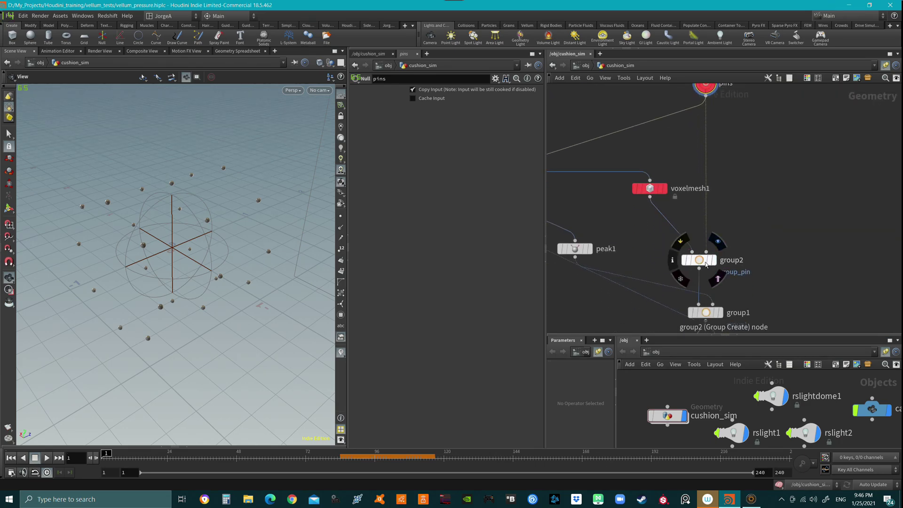
{"action": "left_click", "coordinate": [648, 188]}
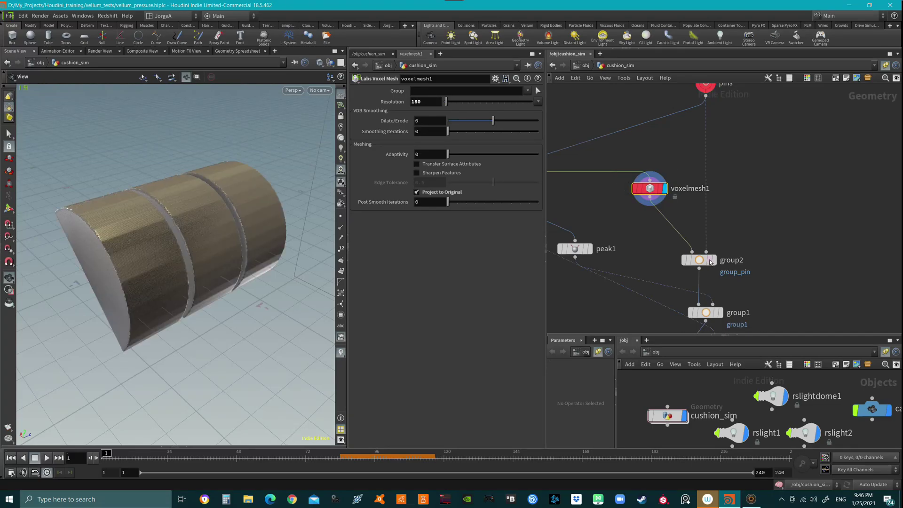
{"action": "left_click", "coordinate": [712, 260]}
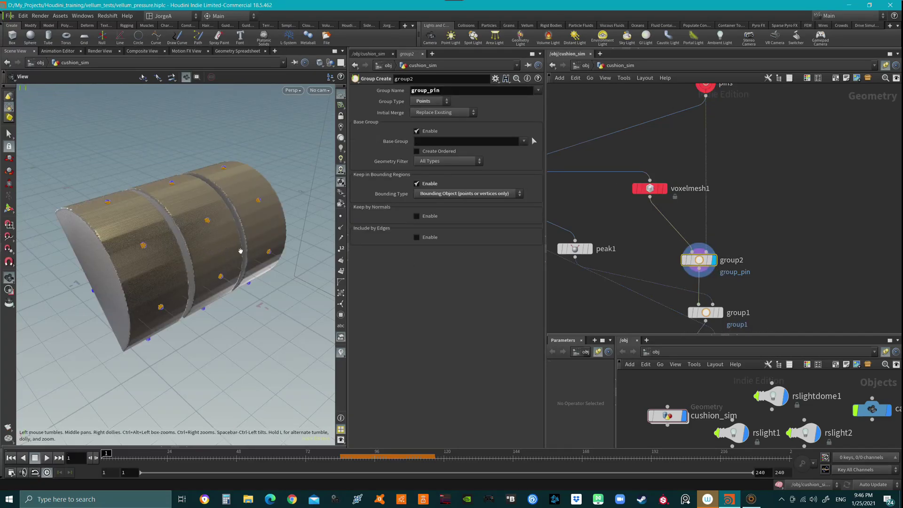
{"action": "middle_click_drag", "start_coordinate": [677, 296], "coordinate": [662, 223]}
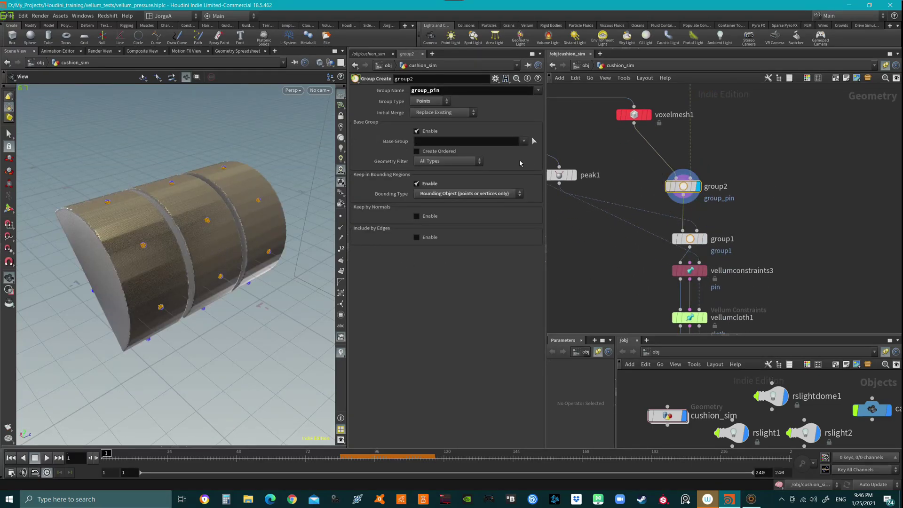
{"action": "left_click", "coordinate": [688, 239]}
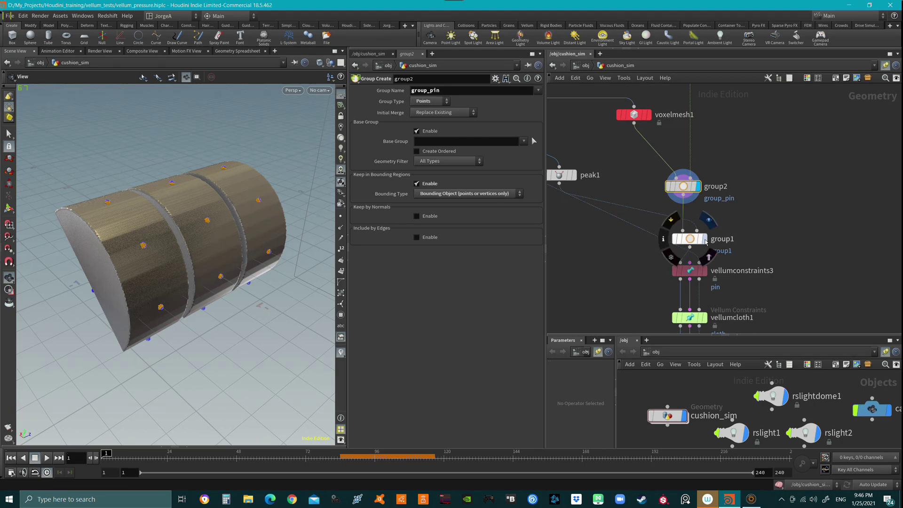
{"action": "middle_click_drag", "start_coordinate": [748, 217], "coordinate": [775, 231]}
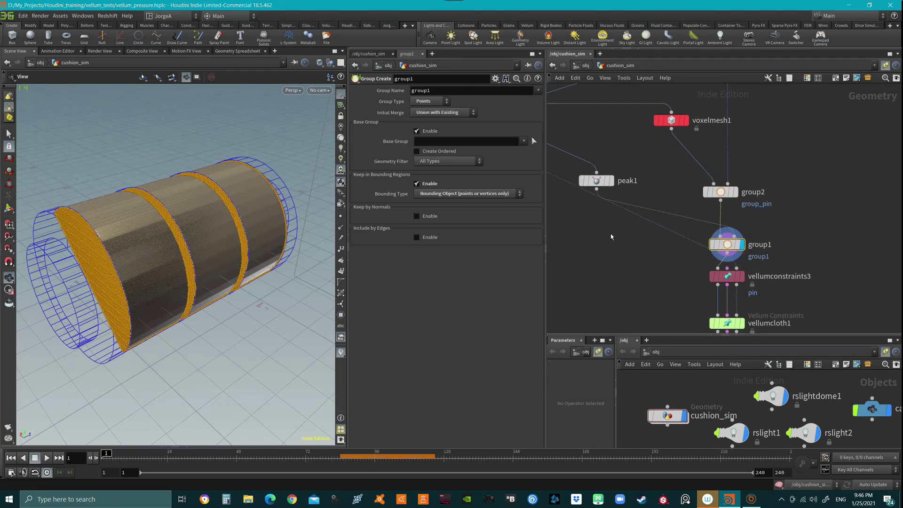
{"action": "scroll", "coordinate": [792, 216], "scroll_direction": "down", "scroll_amount": 3}
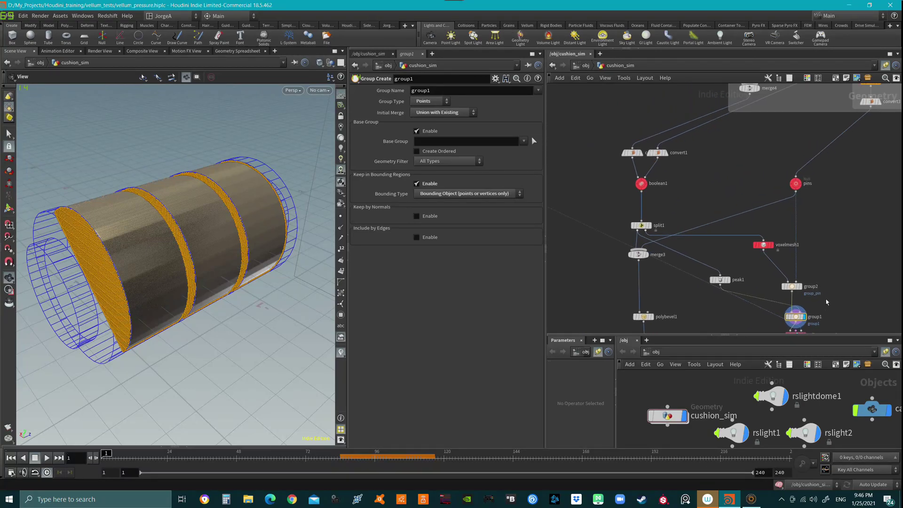
{"action": "scroll", "coordinate": [684, 226], "scroll_direction": "up", "scroll_amount": 2}
{"action": "scroll", "coordinate": [684, 225], "scroll_direction": "up", "scroll_amount": 2}
{"action": "left_click_drag", "start_coordinate": [202, 250], "coordinate": [206, 244]}
{"action": "scroll", "coordinate": [776, 212], "scroll_direction": "down", "scroll_amount": 2}
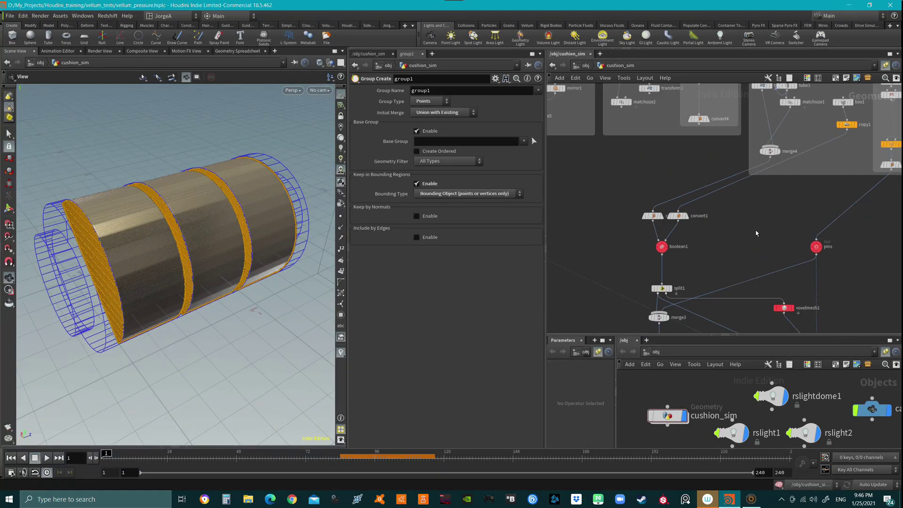
- Review tube1, the merged tubes and the scaled cylinder, with tube1 templated as a guide
{"action": "mouse_move", "coordinate": [782, 203]}
{"action": "middle_mouse_down"}
{"action": "mouse_move", "coordinate": [682, 288]}
{"action": "mouse_move", "coordinate": [728, 179]}
{"action": "middle_mouse_up"}
{"action": "scroll", "coordinate": [682, 288], "scroll_direction": "up", "scroll_amount": 1}
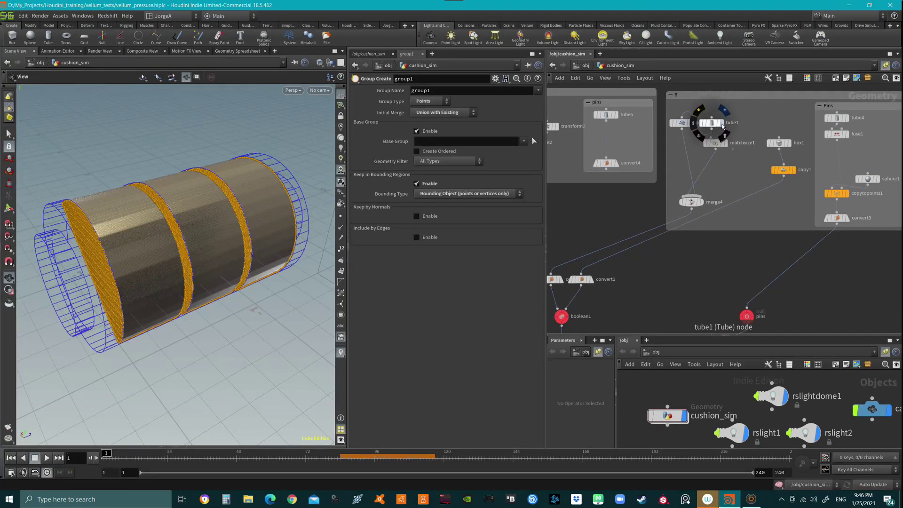
{"action": "left_click", "coordinate": [723, 125]}
{"action": "left_click", "coordinate": [713, 124]}
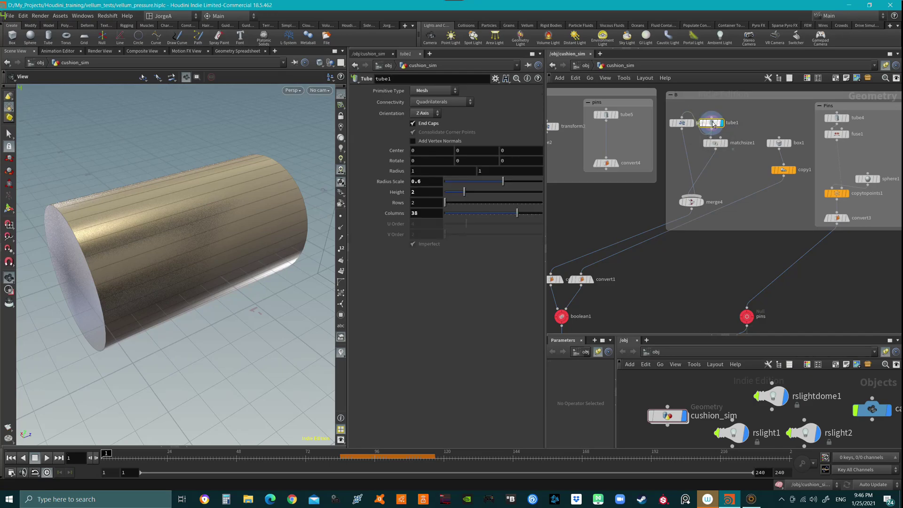
{"action": "mouse_move", "coordinate": [691, 202]}
{"action": "left_click", "coordinate": [701, 202]}
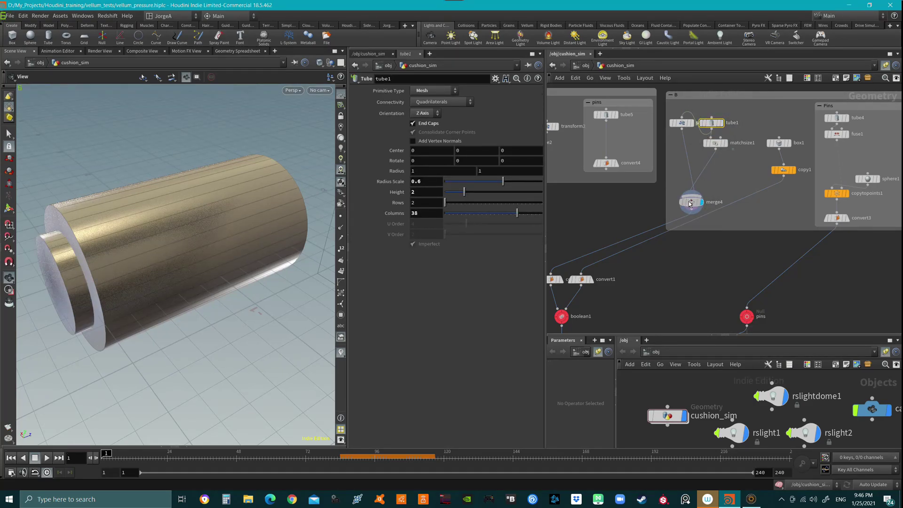
{"action": "left_click_drag", "start_coordinate": [684, 123], "coordinate": [685, 139]}
{"action": "left_click", "coordinate": [695, 142]}
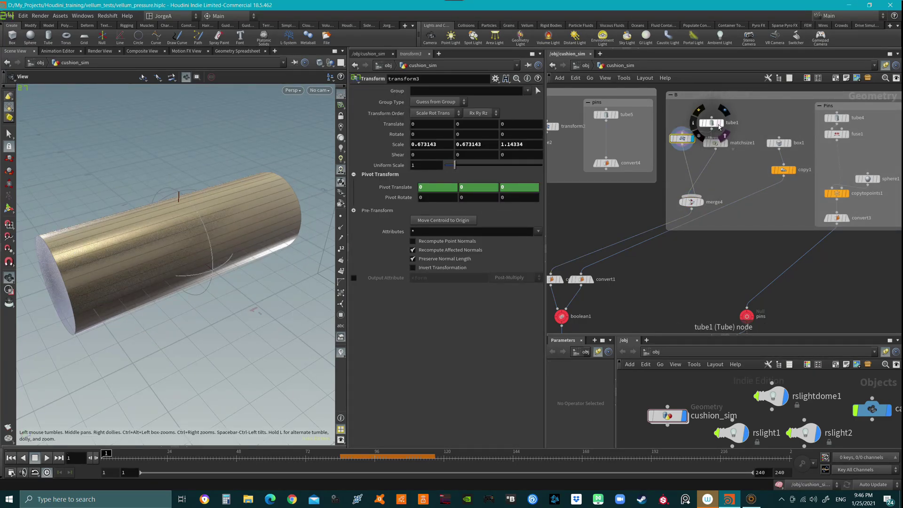
{"action": "left_click", "coordinate": [723, 134]}
{"action": "left_click", "coordinate": [703, 190]}
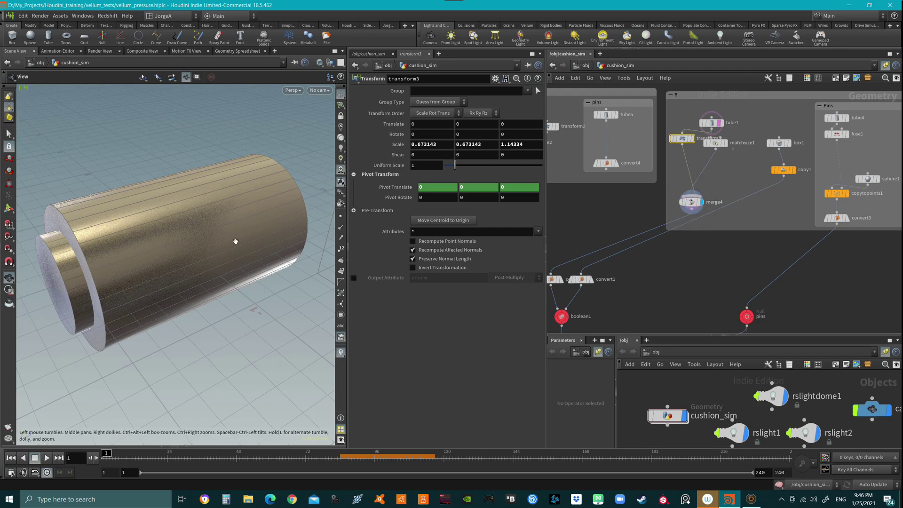
{"action": "left_click_drag", "start_coordinate": [236, 244], "coordinate": [185, 249]}
- Template and display box1, template merge4, and move copy1 to inspect the copied boxes
{"action": "middle_click_drag", "start_coordinate": [758, 178], "coordinate": [732, 179]}
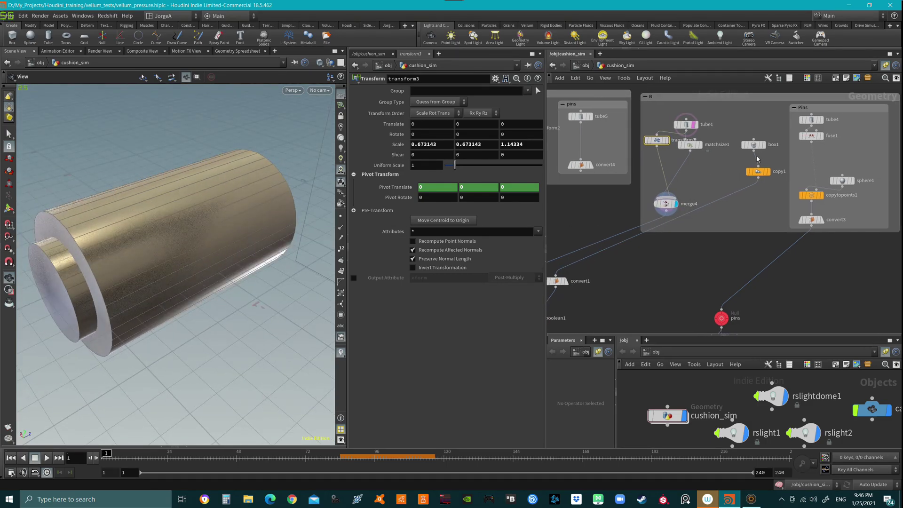
{"action": "left_click", "coordinate": [761, 149]}
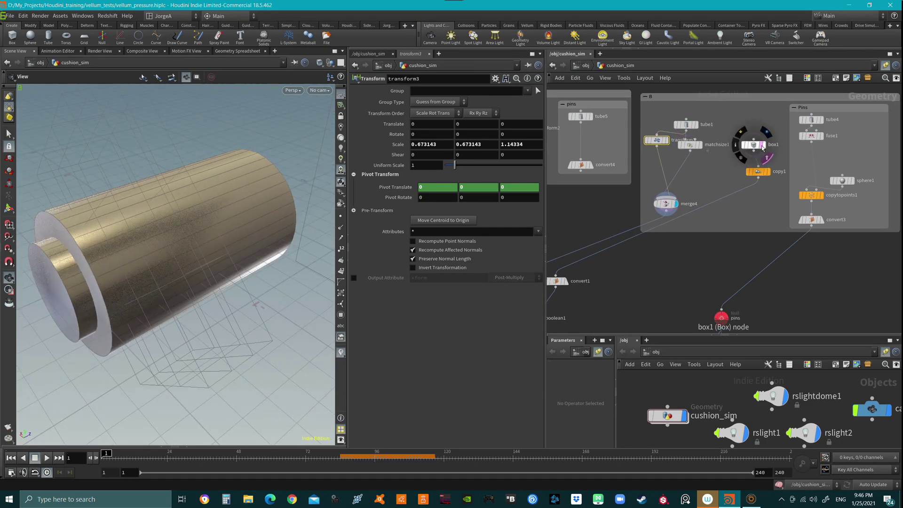
{"action": "left_click", "coordinate": [759, 145]}
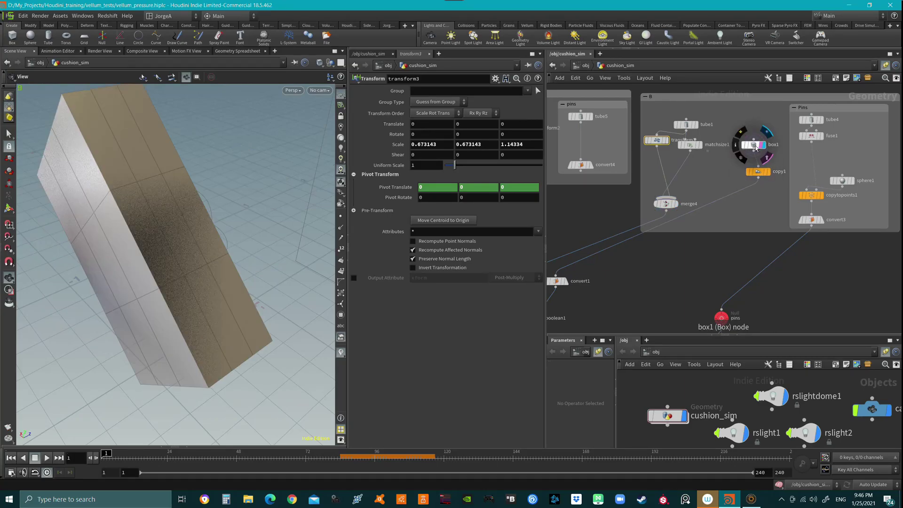
{"action": "left_click", "coordinate": [674, 204]}
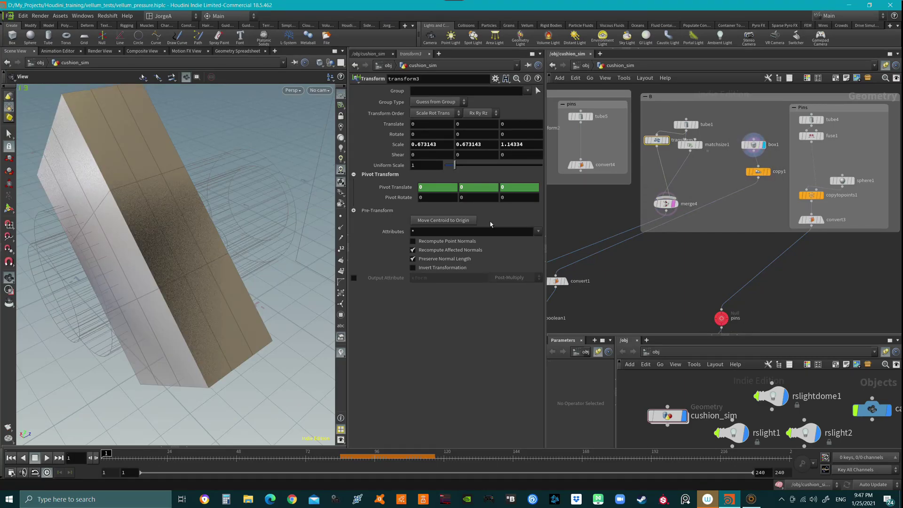
{"action": "mouse_move", "coordinate": [758, 171]}
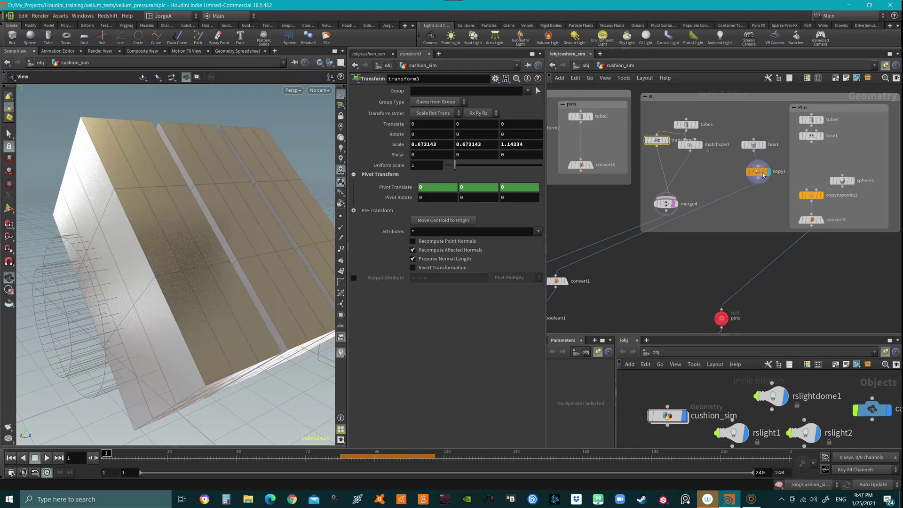
{"action": "mouse_move", "coordinate": [762, 174]}
{"action": "left_mouse_down"}
{"action": "mouse_move", "coordinate": [746, 176]}
{"action": "mouse_move", "coordinate": [754, 174]}
{"action": "left_mouse_up"}
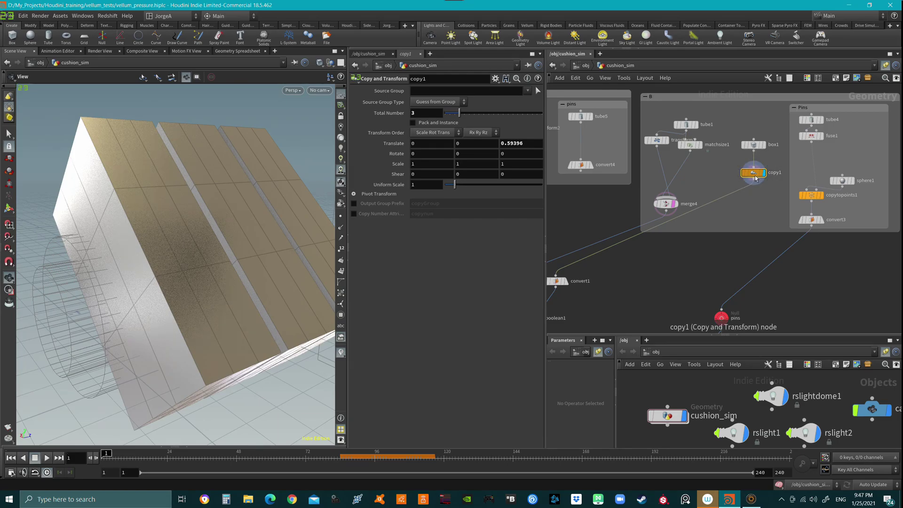
{"action": "mouse_move", "coordinate": [236, 210]}
{"action": "left_mouse_down"}
{"action": "mouse_move", "coordinate": [171, 254]}
{"action": "mouse_move", "coordinate": [185, 294]}
{"action": "mouse_move", "coordinate": [171, 257]}
{"action": "mouse_move", "coordinate": [147, 259]}
{"action": "mouse_move", "coordinate": [191, 256]}
{"action": "mouse_move", "coordinate": [181, 240]}
{"action": "left_mouse_up"}
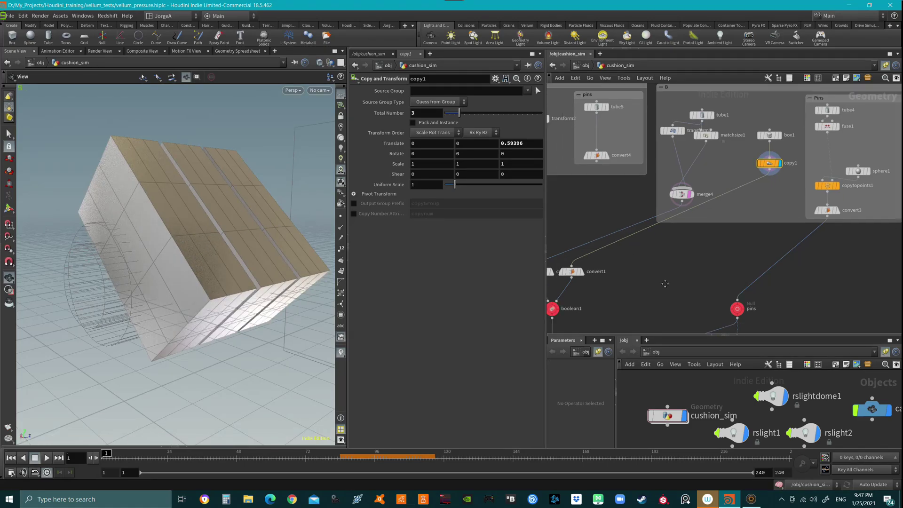
{"action": "middle_click_drag", "start_coordinate": [603, 286], "coordinate": [726, 243]}
{"action": "scroll", "coordinate": [727, 243], "scroll_direction": "up", "scroll_amount": 2}
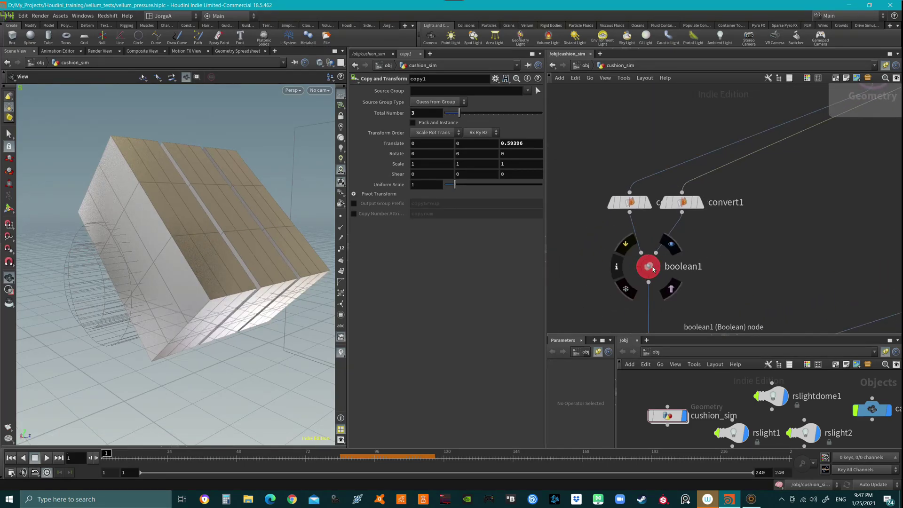
- Display boolean1 and set its Operation to Shatter
{"action": "left_click_drag", "start_coordinate": [570, 185], "coordinate": [724, 224]}
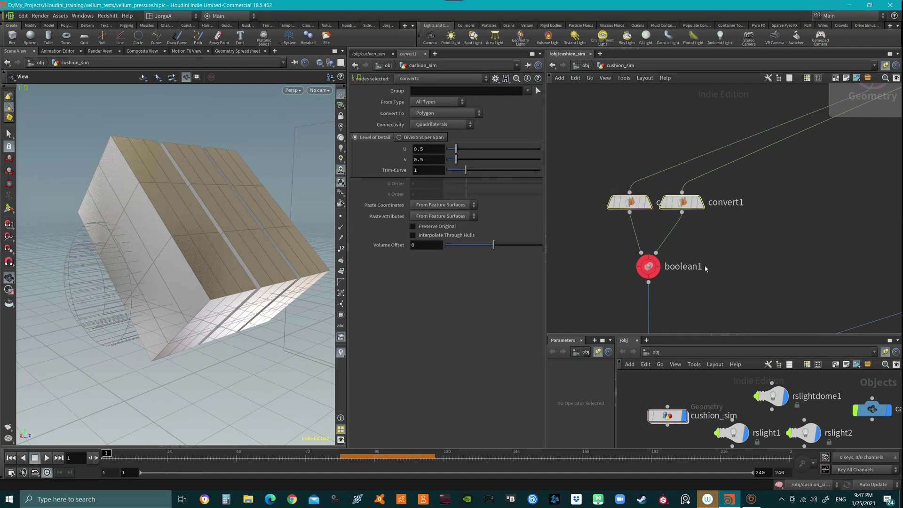
{"action": "scroll", "coordinate": [703, 292], "scroll_direction": "up", "scroll_amount": 2}
{"action": "scroll", "coordinate": [695, 247], "scroll_direction": "up", "scroll_amount": 1}
{"action": "left_click", "coordinate": [689, 242]}
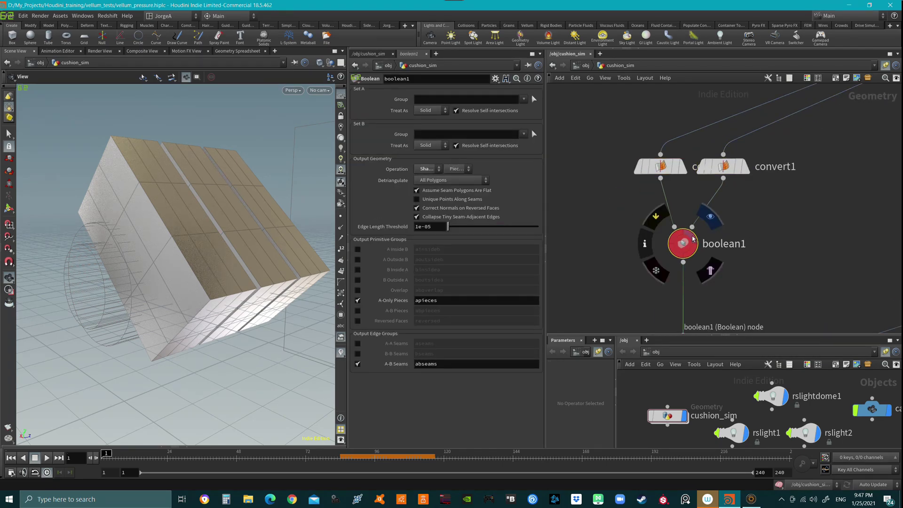
{"action": "left_click", "coordinate": [709, 217]}
{"action": "left_click_drag", "start_coordinate": [171, 277], "coordinate": [165, 260]}
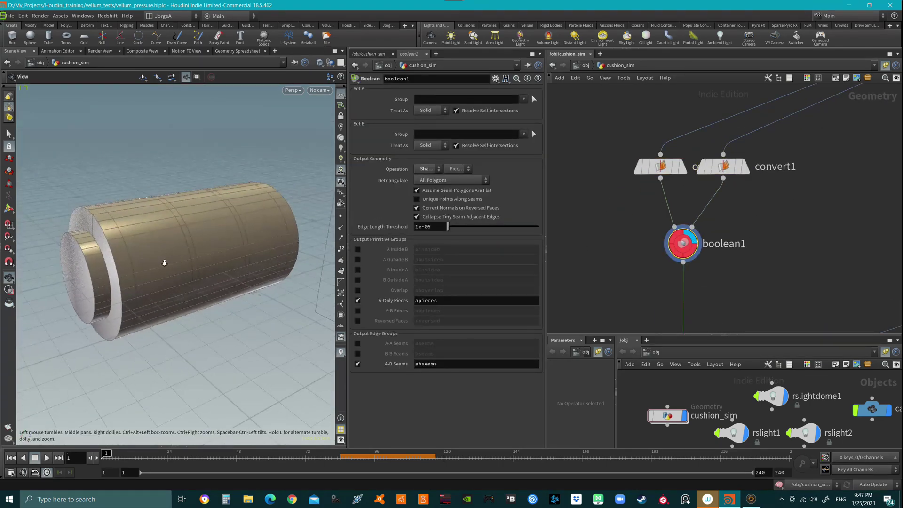
{"action": "scroll", "coordinate": [161, 276], "scroll_direction": "up", "scroll_amount": 3}
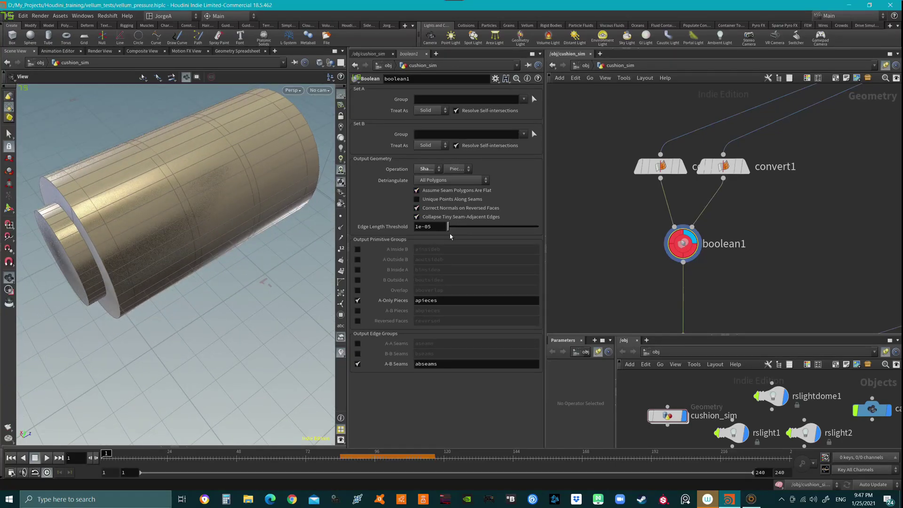
{"action": "left_click", "coordinate": [426, 169]}
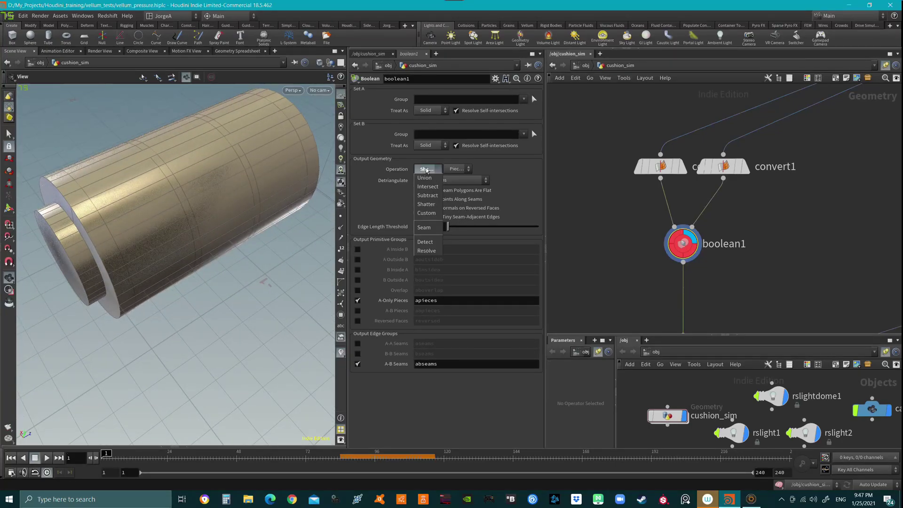
{"action": "left_click", "coordinate": [427, 205]}
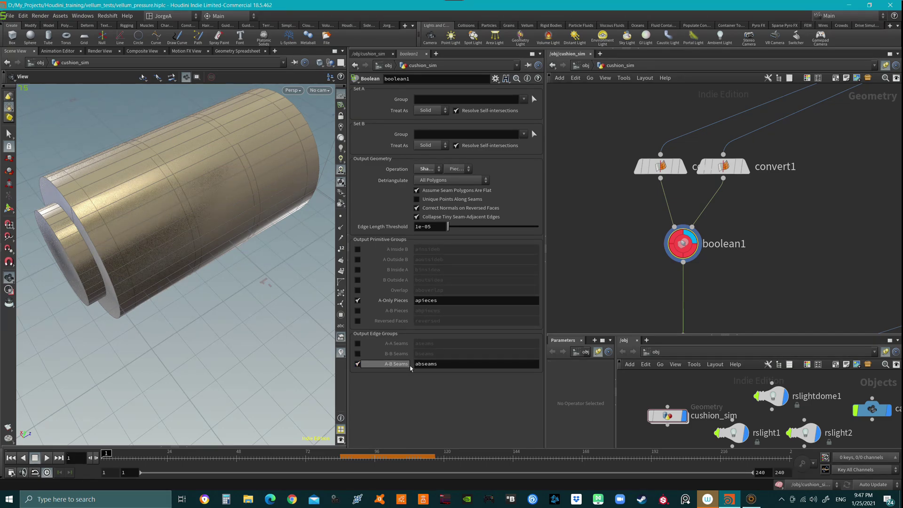
{"action": "scroll", "coordinate": [724, 214], "scroll_direction": "down", "scroll_amount": 3}
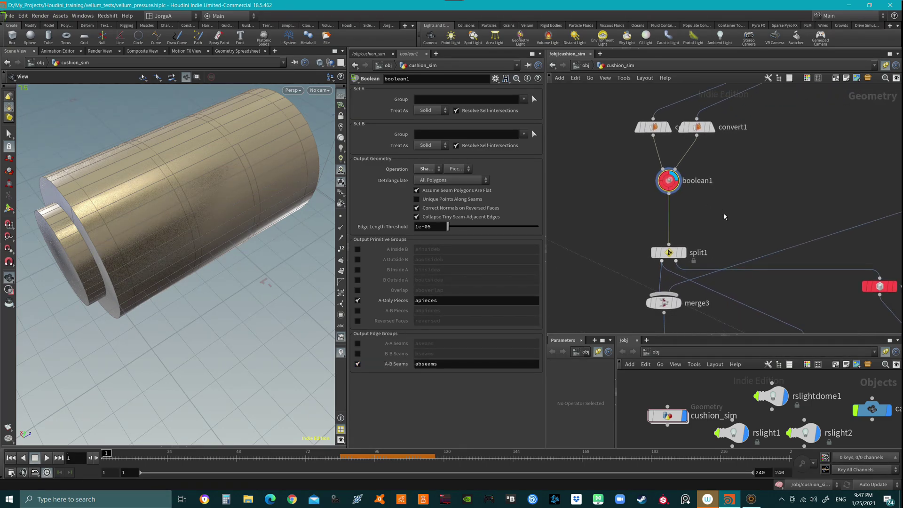
{"action": "scroll", "coordinate": [723, 214], "scroll_direction": "down", "scroll_amount": 1}
{"action": "scroll", "coordinate": [705, 214], "scroll_direction": "down", "scroll_amount": 1}
{"action": "scroll", "coordinate": [684, 214], "scroll_direction": "down", "scroll_amount": 2}
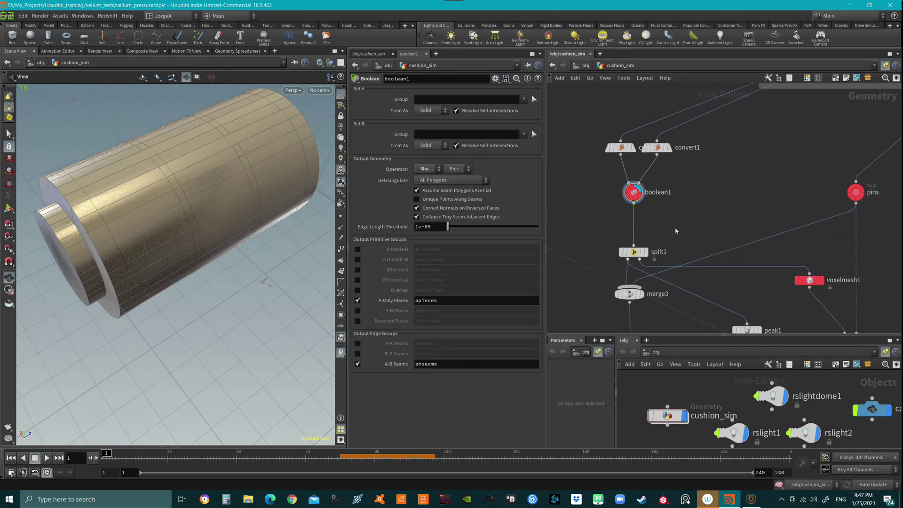
- Check merge4 and copy1's template, redisplay the shattered boolean1 result, and locate split1
{"action": "middle_click_drag", "start_coordinate": [675, 230], "coordinate": [682, 233]}
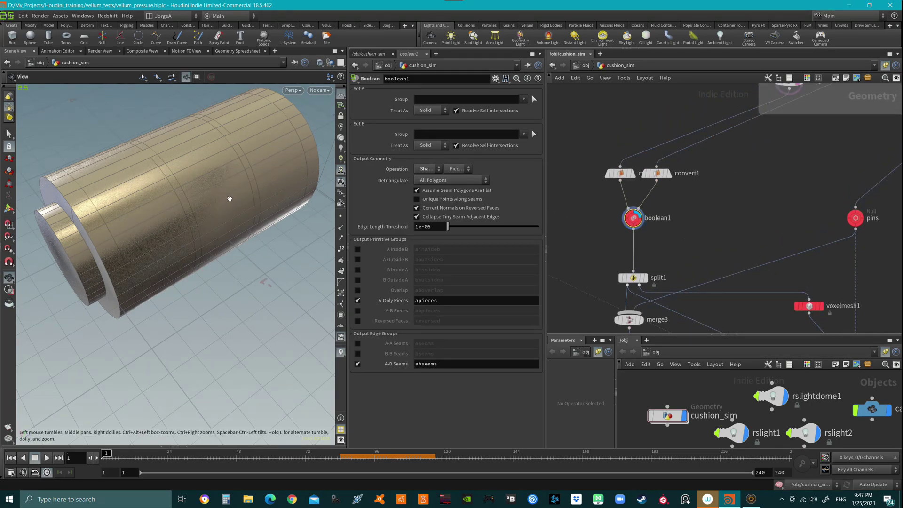
{"action": "scroll", "coordinate": [717, 184], "scroll_direction": "down", "scroll_amount": 1}
{"action": "scroll", "coordinate": [717, 185], "scroll_direction": "down", "scroll_amount": 1}
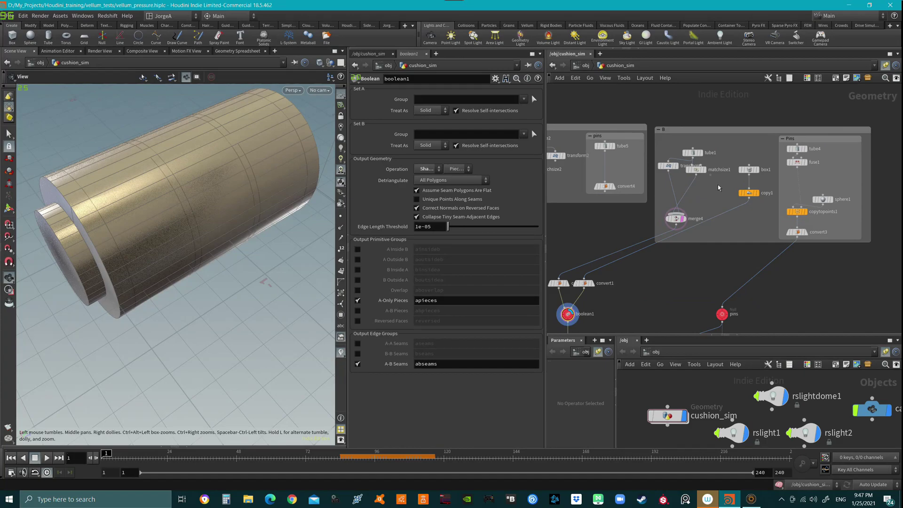
{"action": "left_click", "coordinate": [676, 218]}
{"action": "left_click_drag", "start_coordinate": [185, 204], "coordinate": [558, 261], "text": "alt"}
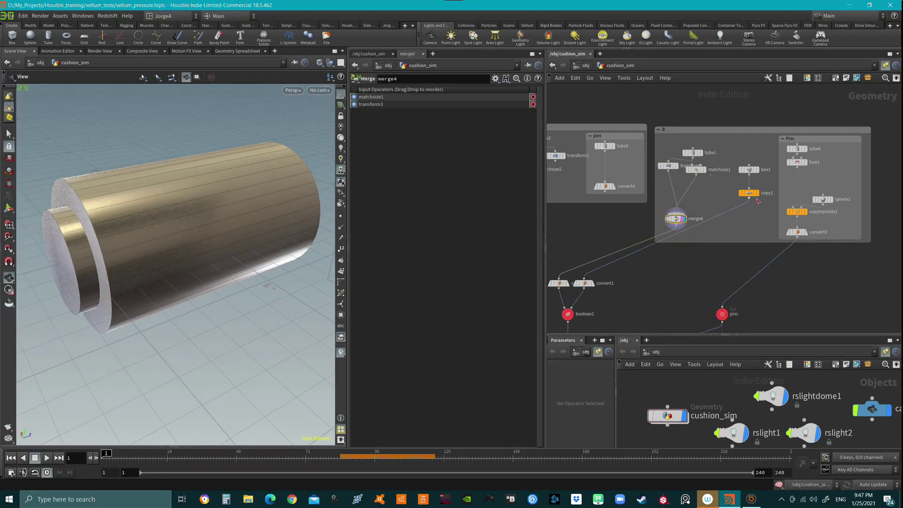
{"action": "left_click_drag", "start_coordinate": [190, 237], "coordinate": [258, 244], "text": "alt"}
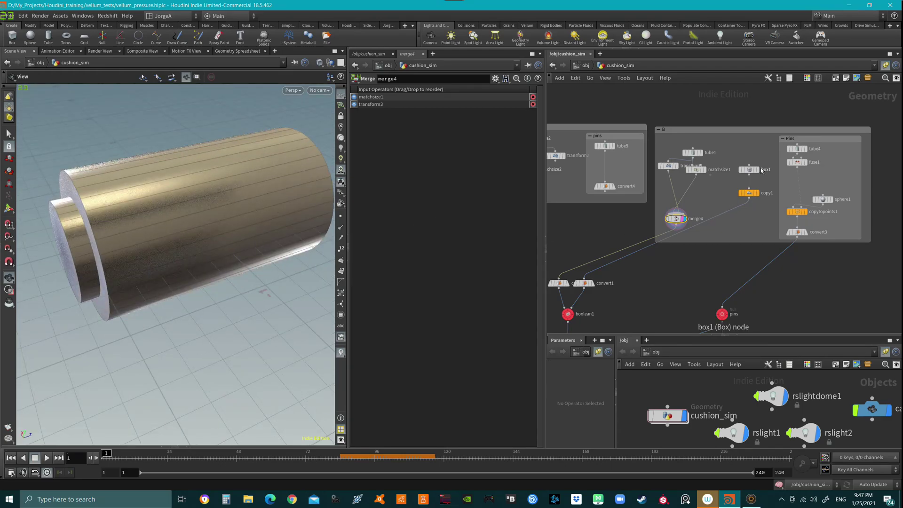
{"action": "left_click", "coordinate": [758, 203]}
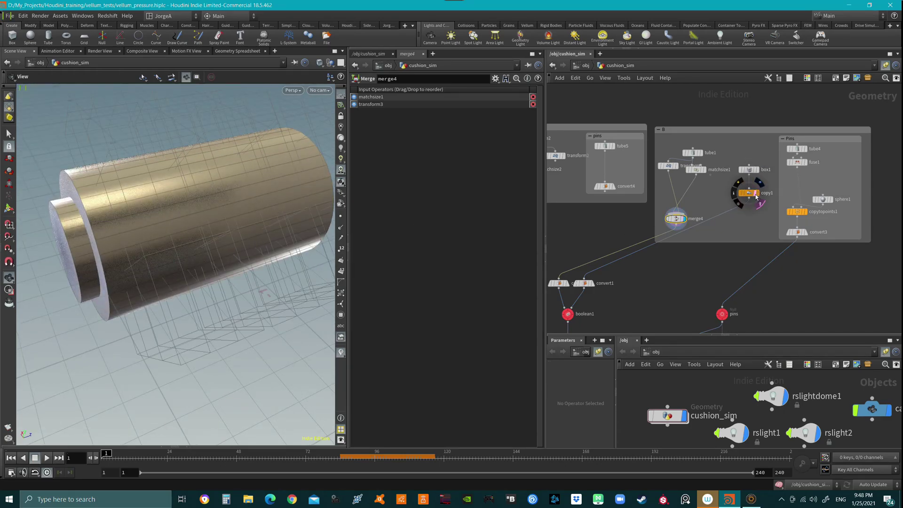
{"action": "left_click", "coordinate": [758, 202]}
{"action": "middle_click_drag", "start_coordinate": [758, 203], "coordinate": [831, 150]}
{"action": "scroll", "coordinate": [652, 244], "scroll_direction": "up", "scroll_amount": 3}
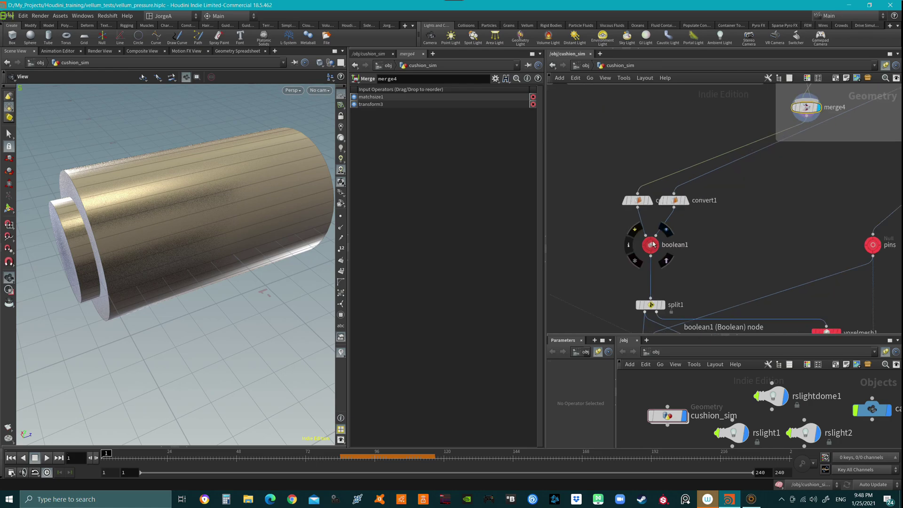
{"action": "left_click", "coordinate": [652, 244]}
{"action": "mouse_move", "coordinate": [233, 254]}
{"action": "left_mouse_down", "text": "alt"}
{"action": "mouse_move", "coordinate": [84, 254]}
{"action": "mouse_move", "coordinate": [106, 261]}
{"action": "left_mouse_up", "text": "alt"}
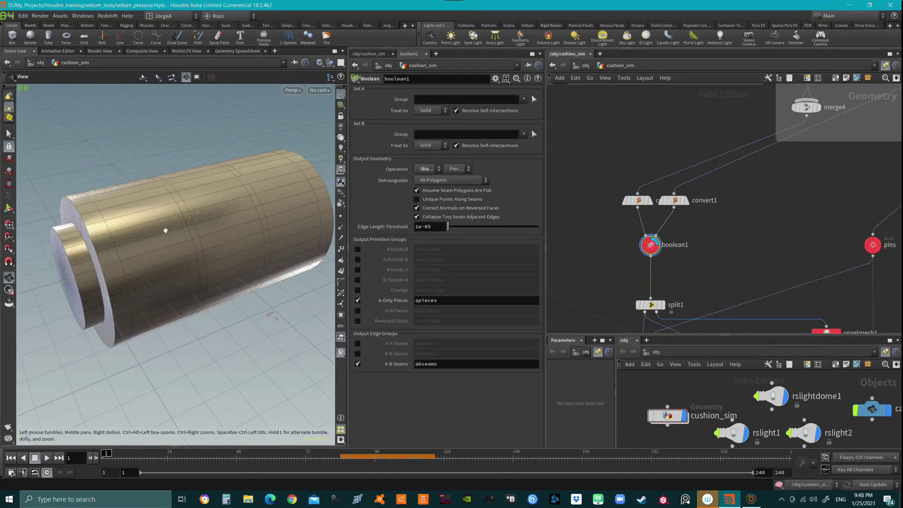
{"action": "middle_click_drag", "start_coordinate": [650, 305], "coordinate": [643, 199]}
- Display split1's pieces, then the bevelled polybevel1 result
{"action": "left_click", "coordinate": [660, 185]}
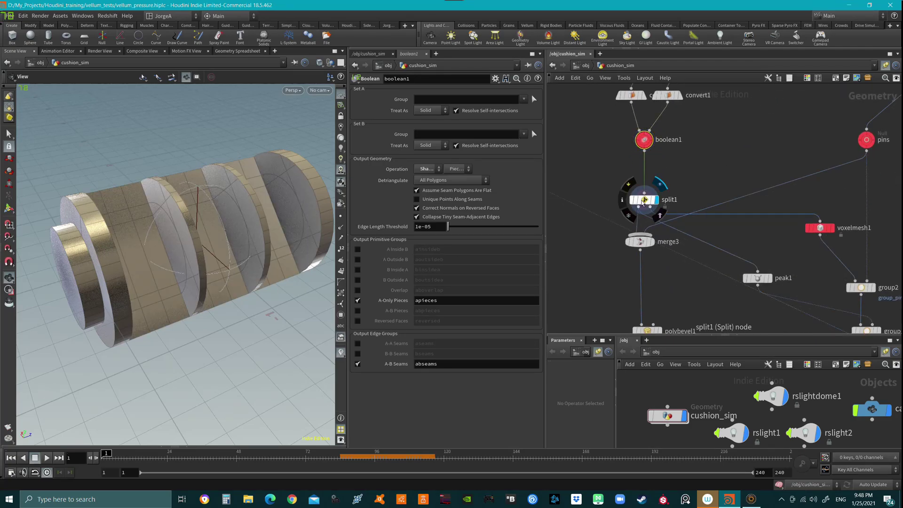
{"action": "left_click", "coordinate": [644, 199]}
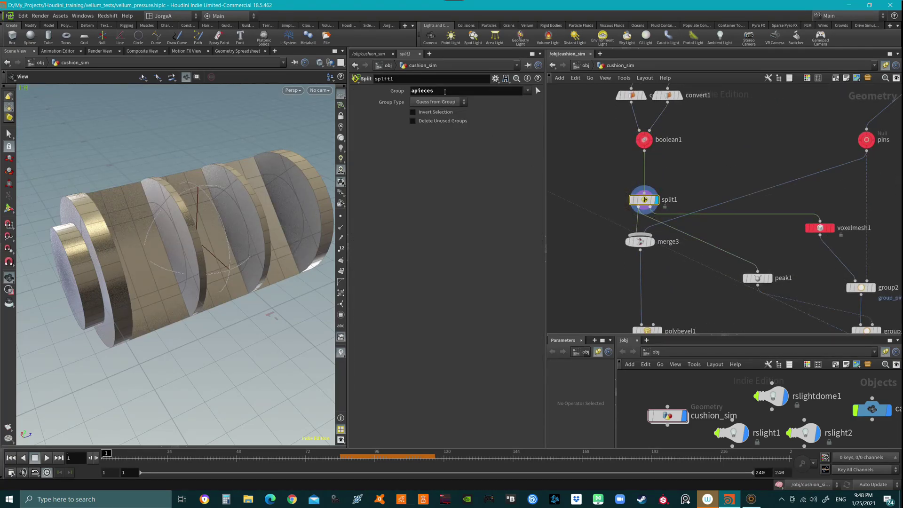
{"action": "mouse_move", "coordinate": [644, 140]}
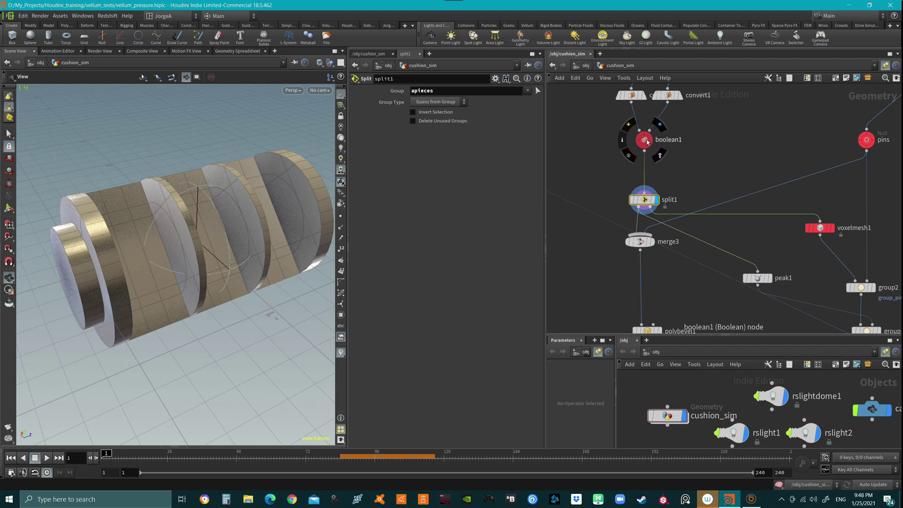
{"action": "left_click_drag", "start_coordinate": [176, 242], "coordinate": [169, 253]}
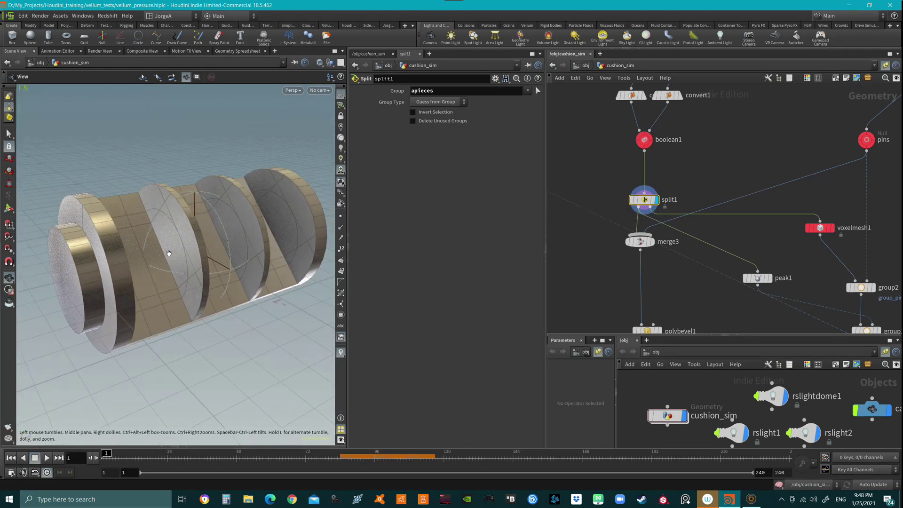
{"action": "middle_click_drag", "start_coordinate": [653, 334], "coordinate": [650, 302]}
{"action": "left_click", "coordinate": [651, 301]}
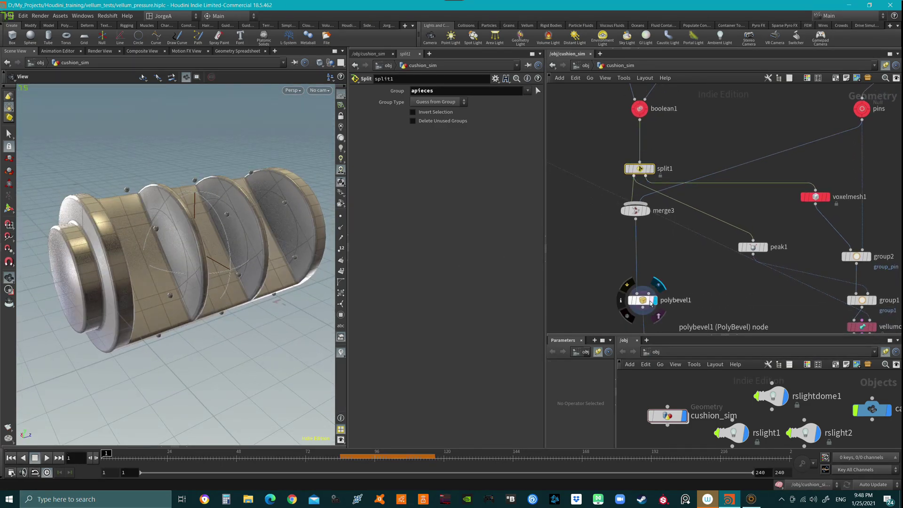
{"action": "left_click_drag", "start_coordinate": [187, 256], "coordinate": [152, 255]}
{"action": "scroll", "coordinate": [614, 226], "scroll_direction": "up", "scroll_amount": 2}
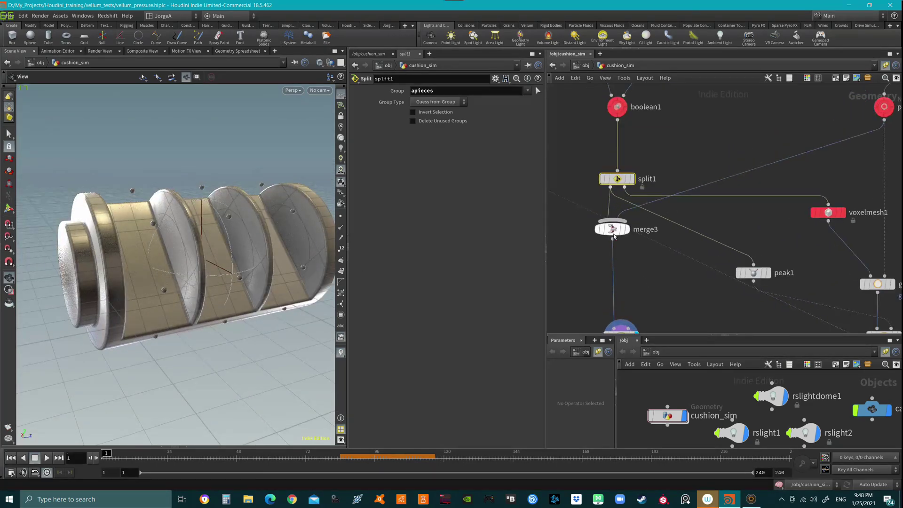
- Display merge3's unbevelled geometry and orbit to a frontal view of the cylinder
{"action": "left_click", "coordinate": [628, 228]}
{"action": "scroll", "coordinate": [712, 276], "scroll_direction": "down", "scroll_amount": 2}
{"action": "middle_click_drag", "start_coordinate": [712, 276], "coordinate": [630, 348]}
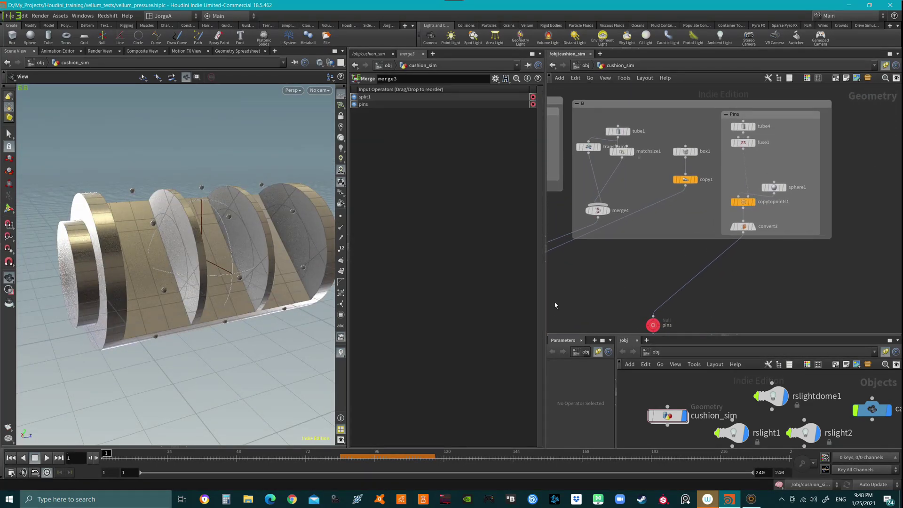
{"action": "left_click_drag", "start_coordinate": [166, 240], "coordinate": [156, 218]}
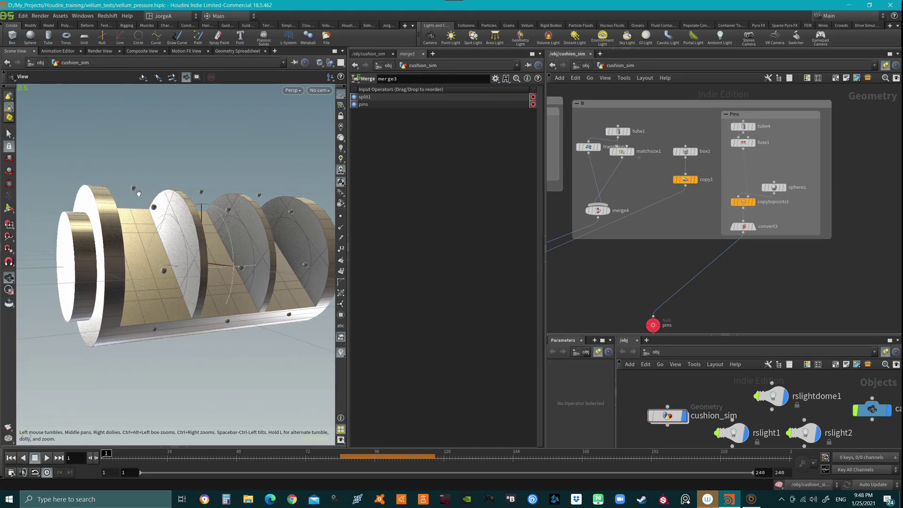
{"action": "left_click_drag", "start_coordinate": [163, 242], "coordinate": [205, 240]}
{"action": "scroll", "coordinate": [672, 308], "scroll_direction": "down", "scroll_amount": 2}
{"action": "middle_click_drag", "start_coordinate": [672, 308], "coordinate": [771, 214]}
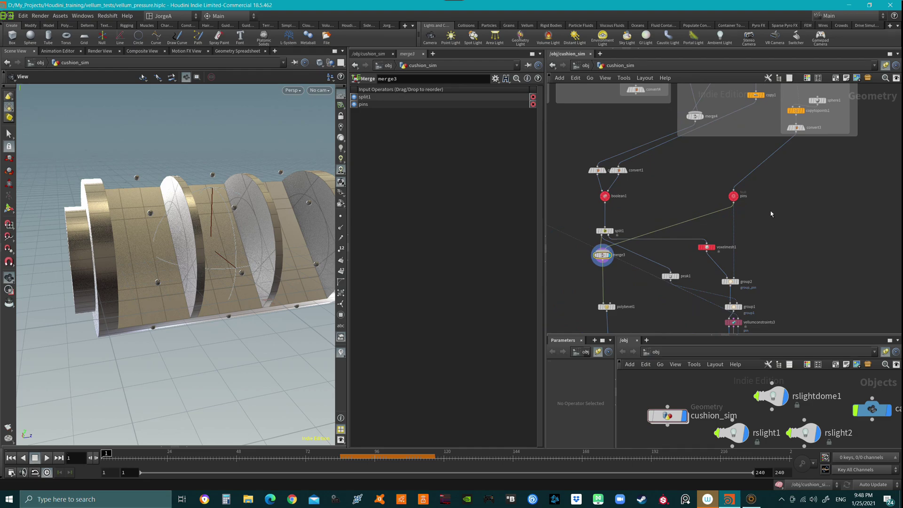
{"action": "scroll", "coordinate": [581, 261], "scroll_direction": "up", "scroll_amount": 2}
- Move merge3 below split1, redisplay polybevel1, and view split1's Group parameter
{"action": "left_click_drag", "start_coordinate": [611, 253], "coordinate": [611, 271]}
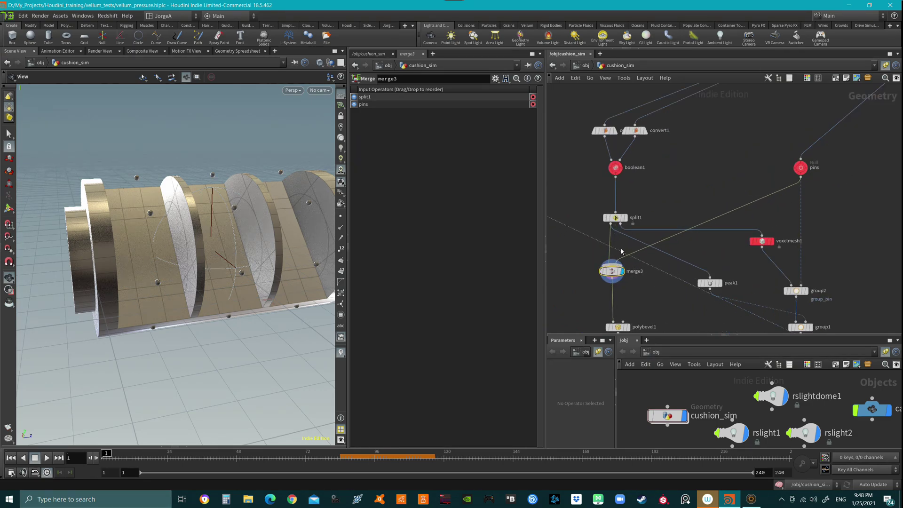
{"action": "left_click", "coordinate": [614, 218]}
{"action": "scroll", "coordinate": [614, 217], "scroll_direction": "down", "scroll_amount": 1}
{"action": "left_click", "coordinate": [601, 125]}
{"action": "mouse_move", "coordinate": [614, 282]}
{"action": "middle_mouse_down"}
{"action": "mouse_move", "coordinate": [606, 120]}
{"action": "mouse_move", "coordinate": [656, 212]}
{"action": "middle_mouse_up"}
{"action": "scroll", "coordinate": [656, 215], "scroll_direction": "up", "scroll_amount": 3}
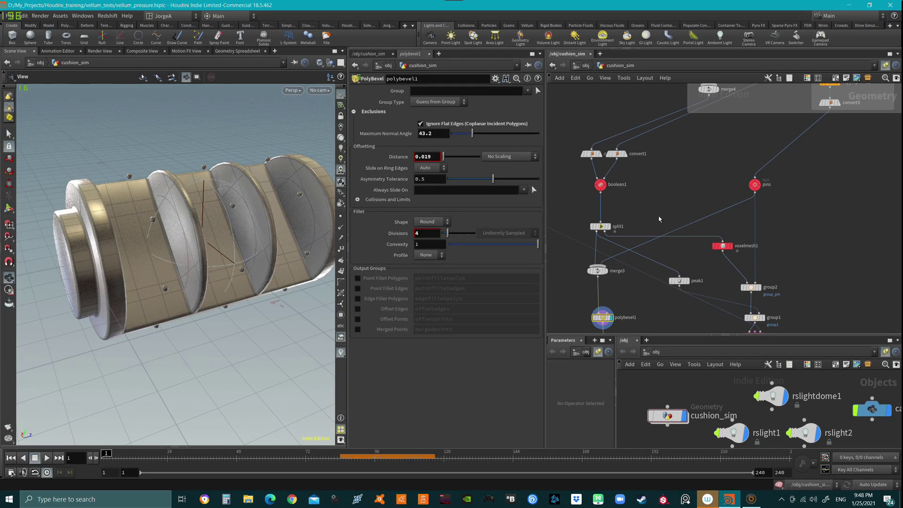
{"action": "scroll", "coordinate": [636, 213], "scroll_direction": "up", "scroll_amount": 1}
{"action": "left_click", "coordinate": [622, 215]}
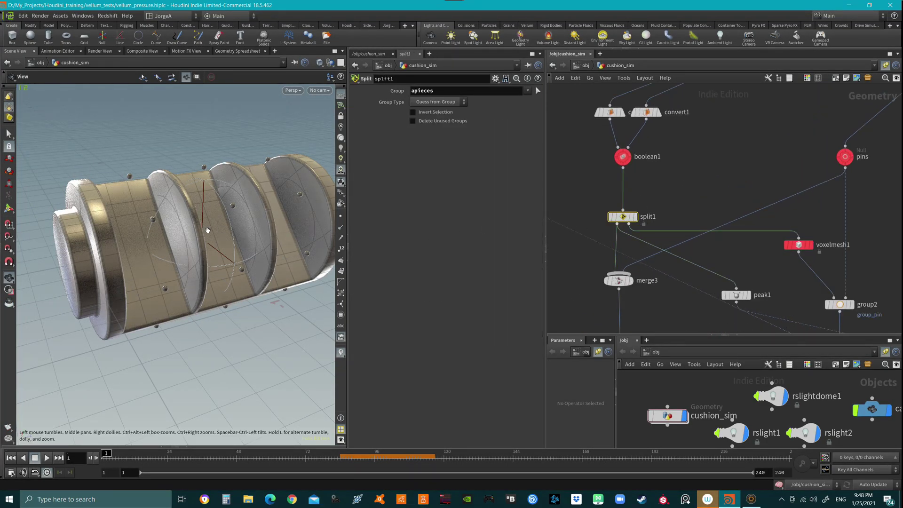
{"action": "middle_click_drag", "start_coordinate": [703, 209], "coordinate": [664, 184]}
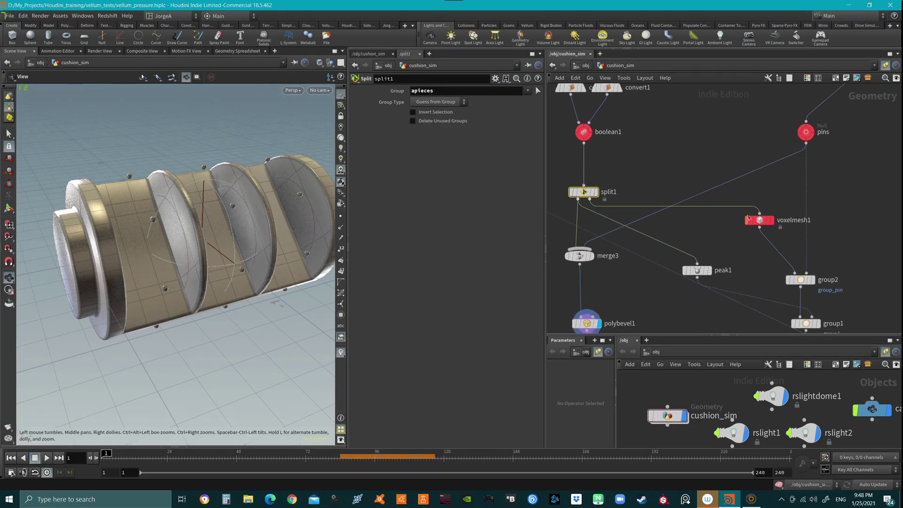
- Display voxelmesh1, orbit it, then display group2's pin points on the pieces
{"action": "left_click", "coordinate": [770, 219]}
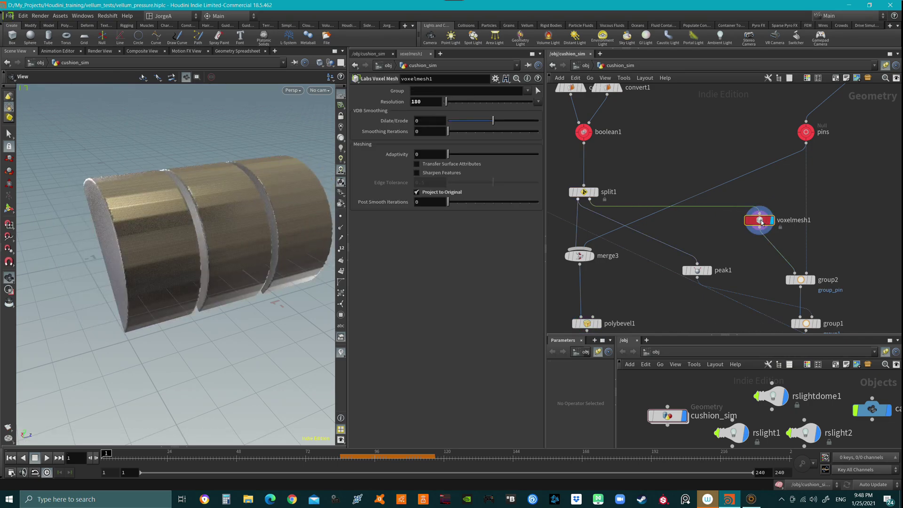
{"action": "left_click_drag", "start_coordinate": [163, 238], "coordinate": [113, 230]}
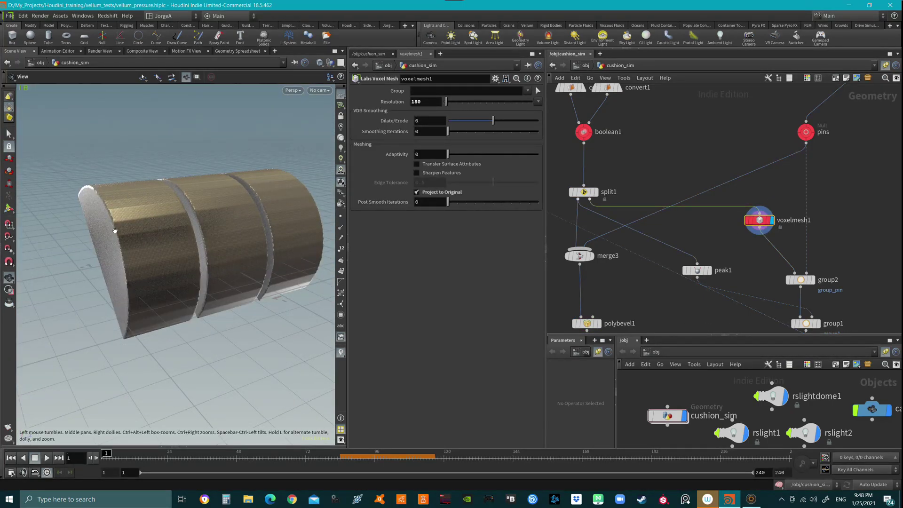
{"action": "scroll", "coordinate": [773, 236], "scroll_direction": "up", "scroll_amount": 1}
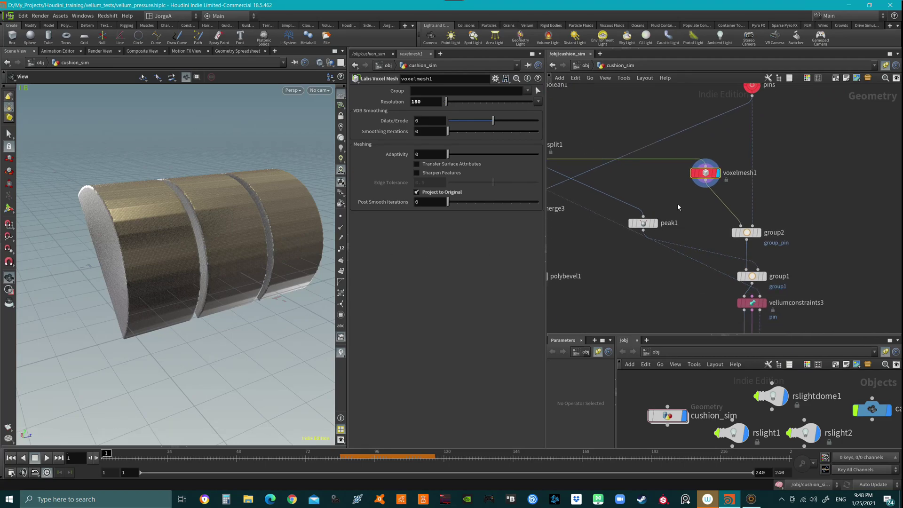
{"action": "scroll", "coordinate": [774, 235], "scroll_direction": "up", "scroll_amount": 1}
{"action": "left_click", "coordinate": [759, 233]}
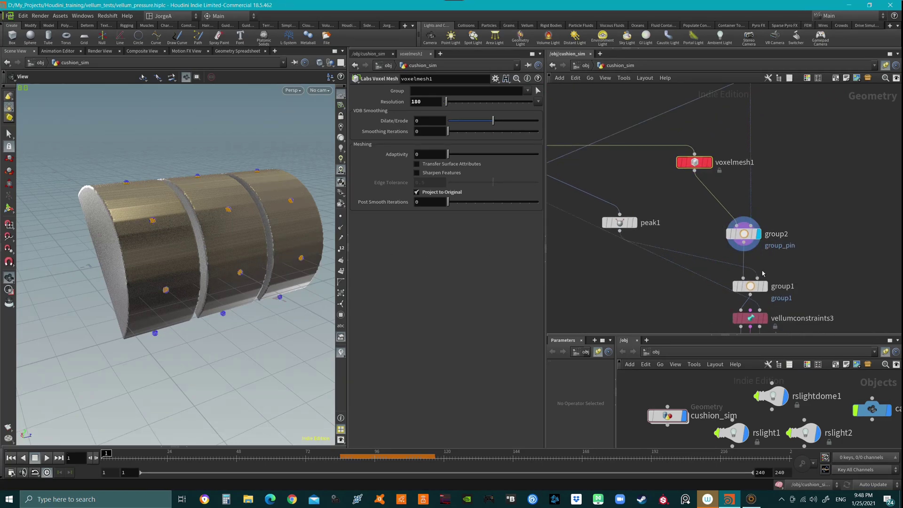
- Display group1's result and settings, orbiting the cylinder and panning to the upstream nodes
{"action": "left_click", "coordinate": [768, 286]}
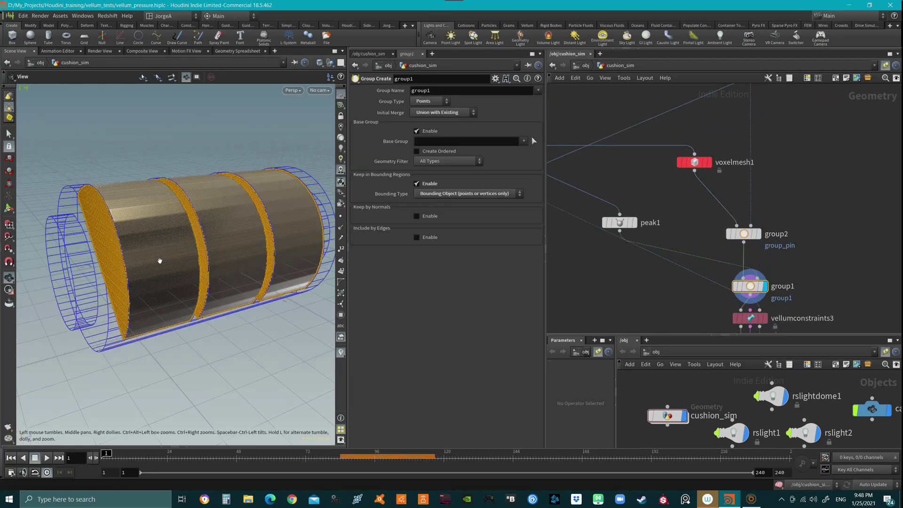
{"action": "mouse_move", "coordinate": [159, 261]}
{"action": "left_mouse_down"}
{"action": "mouse_move", "coordinate": [138, 250]}
{"action": "mouse_move", "coordinate": [165, 262]}
{"action": "mouse_move", "coordinate": [127, 258]}
{"action": "left_mouse_up"}
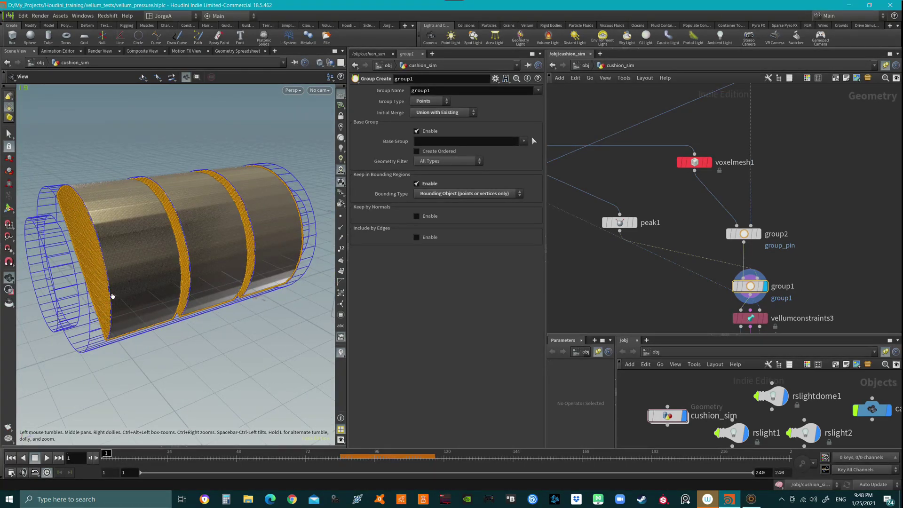
{"action": "left_click_drag", "start_coordinate": [147, 260], "coordinate": [144, 258]}
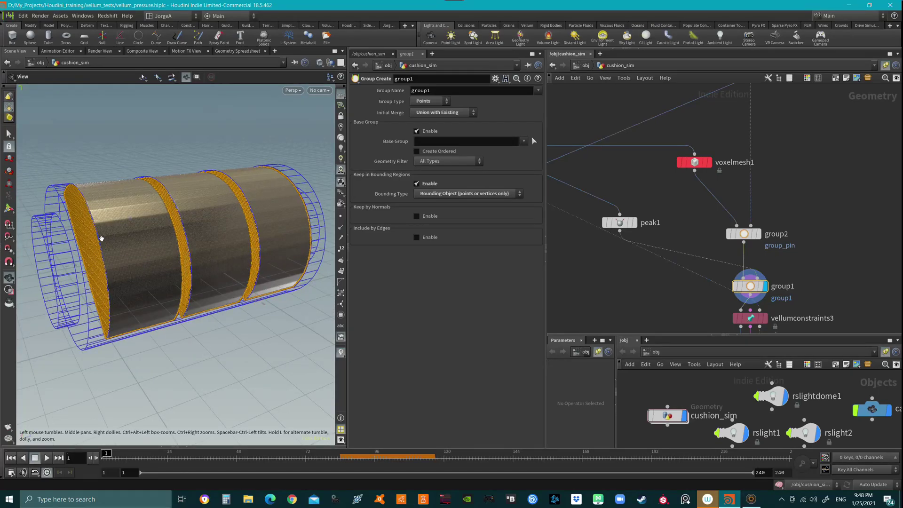
{"action": "mouse_move", "coordinate": [663, 228]}
{"action": "middle_mouse_down"}
{"action": "mouse_move", "coordinate": [725, 230]}
{"action": "mouse_move", "coordinate": [633, 198]}
{"action": "mouse_move", "coordinate": [653, 225]}
{"action": "middle_mouse_up"}
{"action": "scroll", "coordinate": [725, 229], "scroll_direction": "down", "scroll_amount": 1}
{"action": "scroll", "coordinate": [631, 200], "scroll_direction": "up", "scroll_amount": 2}
{"action": "scroll", "coordinate": [630, 202], "scroll_direction": "up", "scroll_amount": 1}
{"action": "scroll", "coordinate": [654, 233], "scroll_direction": "down", "scroll_amount": 2}
{"action": "mouse_move", "coordinate": [660, 193]}
{"action": "middle_mouse_down"}
{"action": "mouse_move", "coordinate": [672, 205]}
{"action": "mouse_move", "coordinate": [631, 168]}
{"action": "middle_mouse_up"}
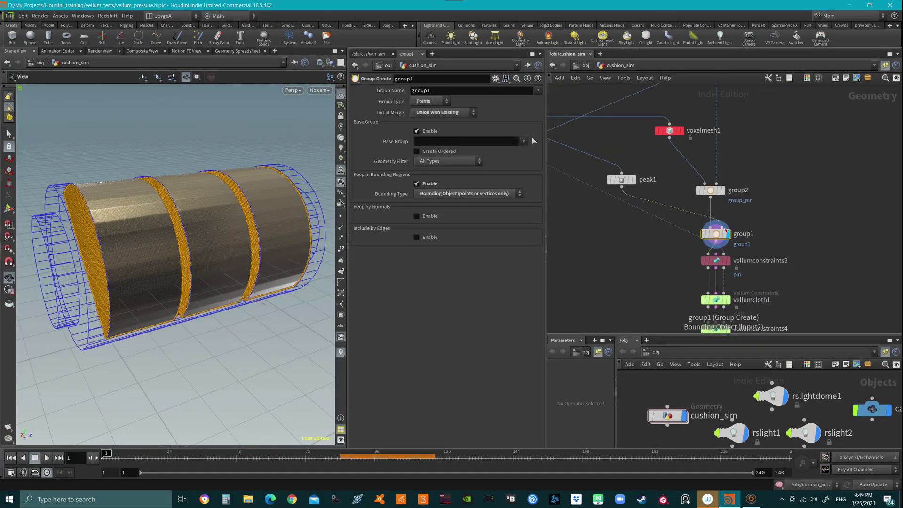
{"action": "left_click_drag", "start_coordinate": [716, 234], "coordinate": [713, 227]}
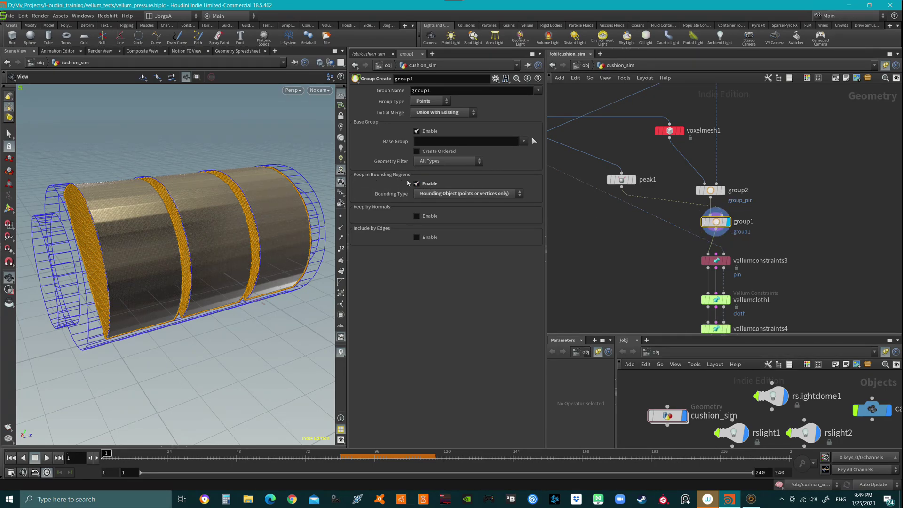
- Keep Bounding Type as Bounding Object, bypass peak1, and orbit the cylinder
{"action": "left_click", "coordinate": [444, 195]}
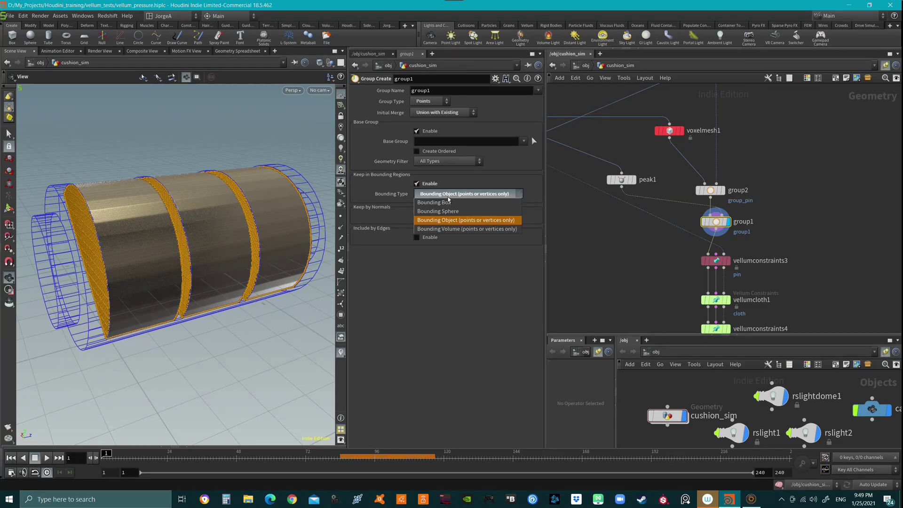
{"action": "left_click", "coordinate": [448, 223]}
{"action": "mouse_move", "coordinate": [621, 180]}
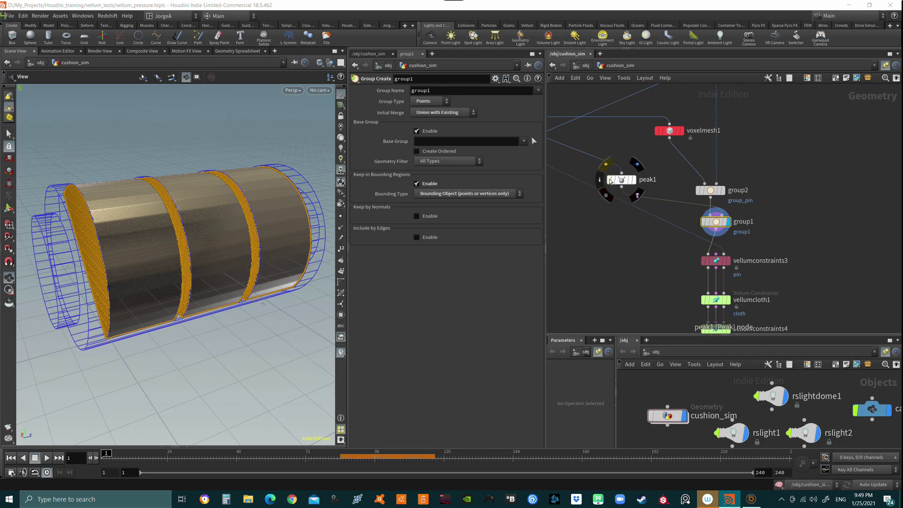
{"action": "left_click", "coordinate": [605, 165]}
{"action": "mouse_move", "coordinate": [177, 243]}
{"action": "left_mouse_down"}
{"action": "mouse_move", "coordinate": [141, 242]}
{"action": "mouse_move", "coordinate": [125, 228]}
{"action": "mouse_move", "coordinate": [176, 235]}
{"action": "left_mouse_up"}
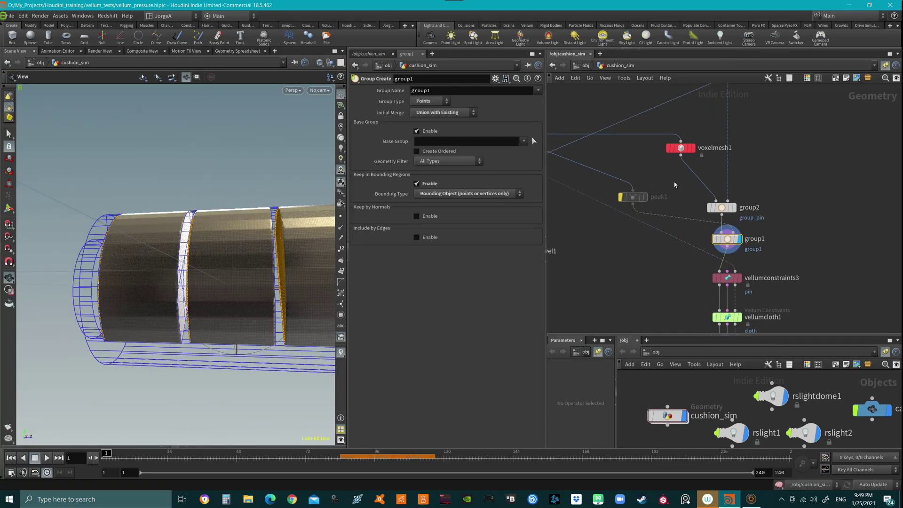
{"action": "mouse_move", "coordinate": [142, 263]}
{"action": "left_mouse_down"}
{"action": "mouse_move", "coordinate": [110, 271]}
{"action": "mouse_move", "coordinate": [101, 217]}
{"action": "left_mouse_up"}
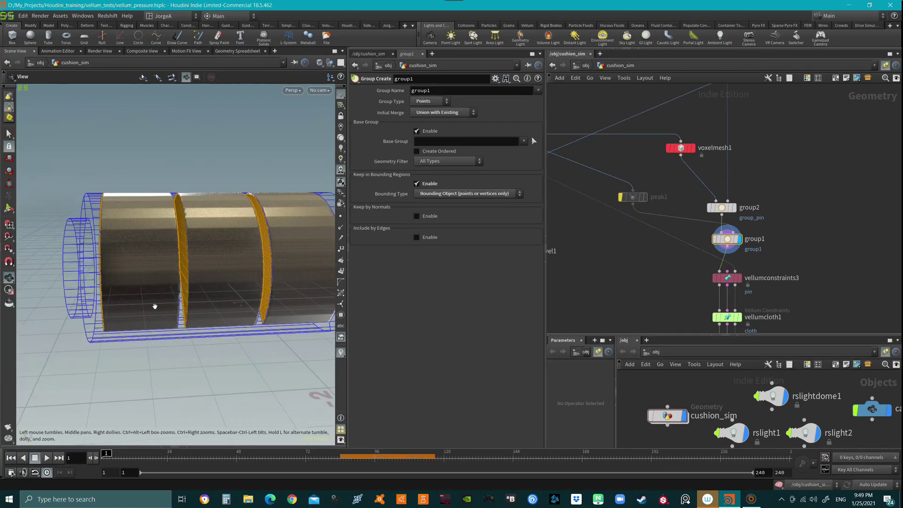
{"action": "left_click_drag", "start_coordinate": [177, 249], "coordinate": [180, 233]}
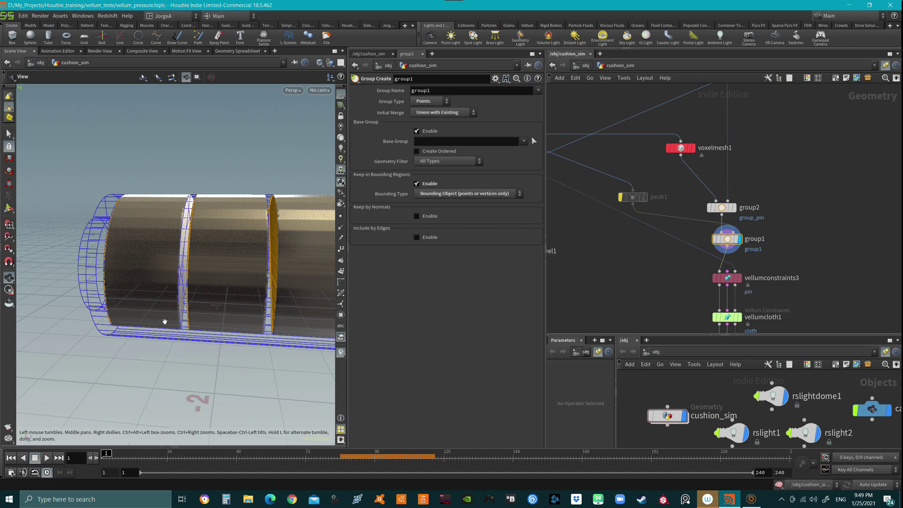
{"action": "scroll", "coordinate": [620, 197], "scroll_direction": "up", "scroll_amount": 2}
- Toggle peak1's bypass off and on to compare its 0.01 push on the cylinder
{"action": "left_click", "coordinate": [610, 198]}
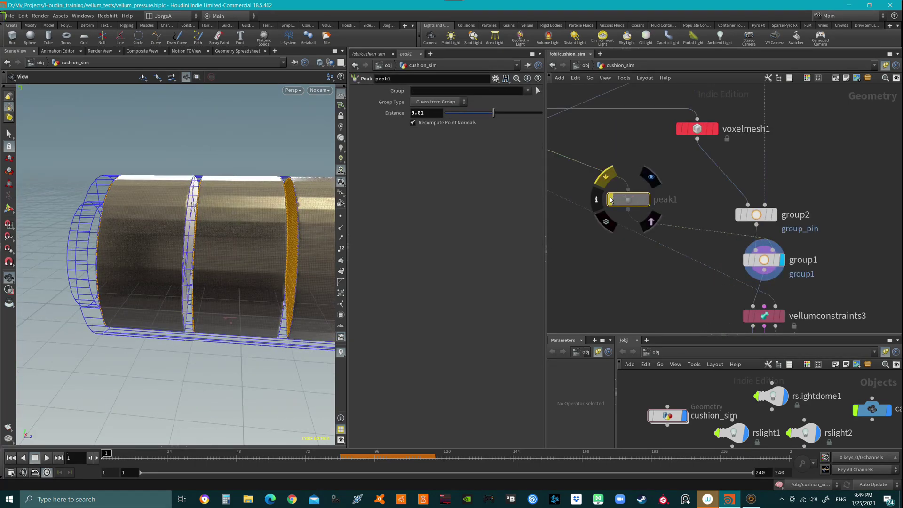
{"action": "left_click", "coordinate": [610, 198]}
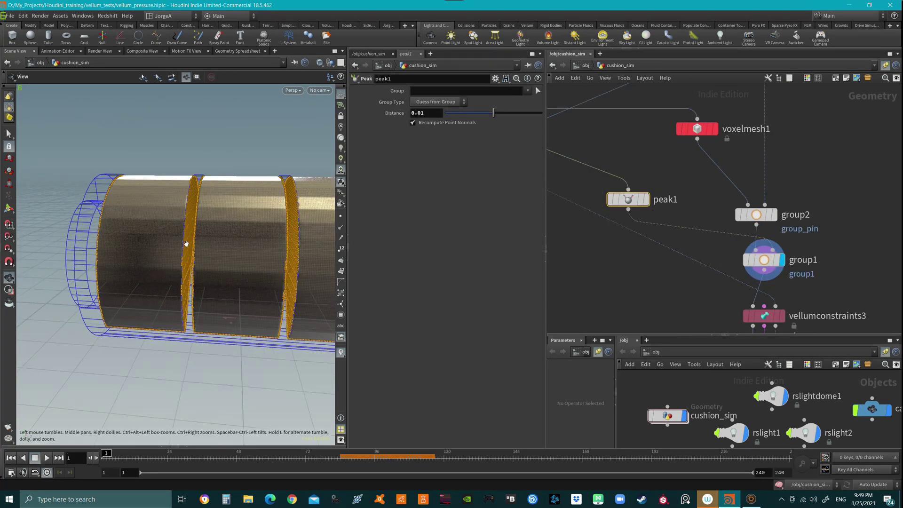
{"action": "mouse_move", "coordinate": [186, 243]}
{"action": "left_mouse_down"}
{"action": "mouse_move", "coordinate": [190, 231]}
{"action": "mouse_move", "coordinate": [199, 267]}
{"action": "mouse_move", "coordinate": [187, 255]}
{"action": "left_mouse_up"}
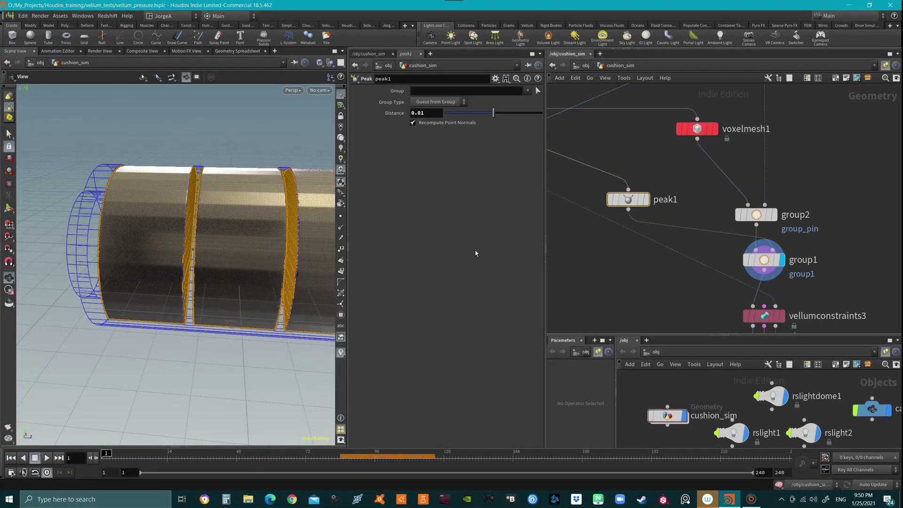
{"action": "scroll", "coordinate": [683, 288], "scroll_direction": "down", "scroll_amount": 1}
{"action": "middle_click_drag", "start_coordinate": [683, 288], "coordinate": [684, 233]}
- Check vellumconstraints3's pin on group1 and group_pin, then display vellumcloth1's cloth mesh
{"action": "left_click", "coordinate": [708, 230]}
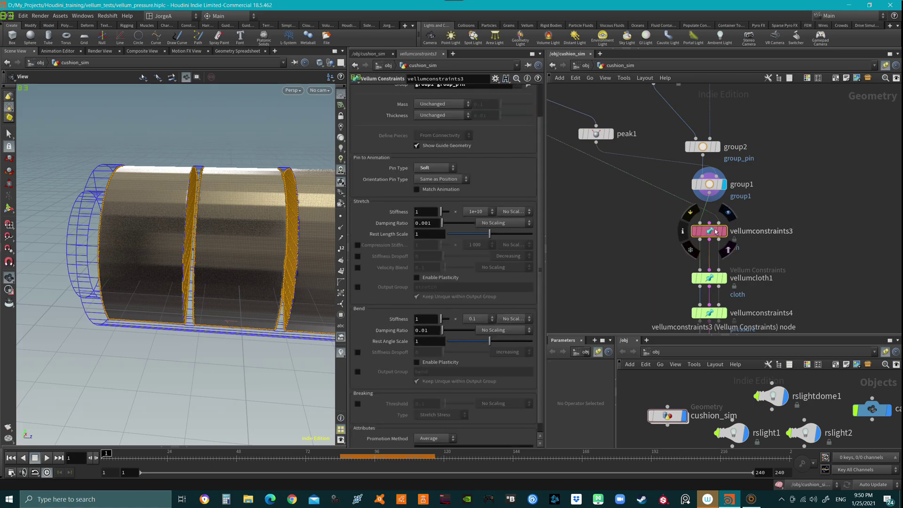
{"action": "scroll", "coordinate": [706, 232], "scroll_direction": "up", "scroll_amount": 2}
{"action": "left_click", "coordinate": [660, 225]}
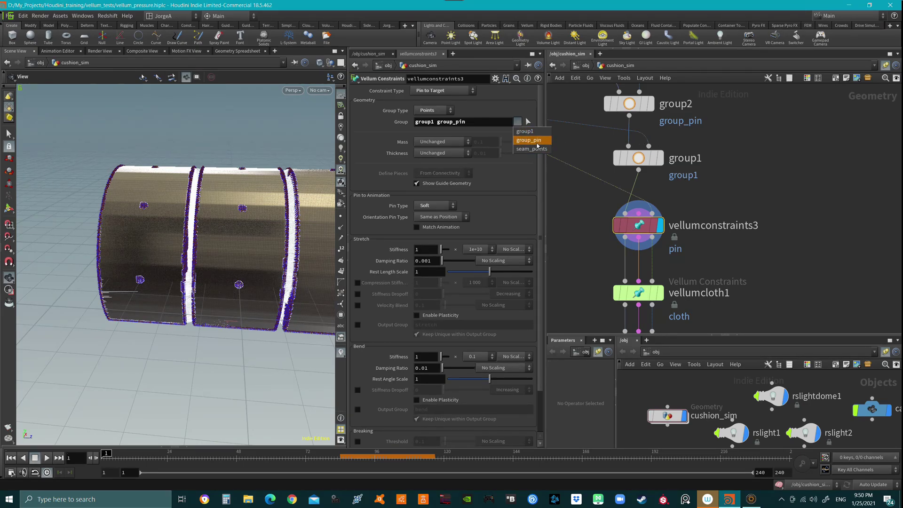
{"action": "mouse_move", "coordinate": [766, 278]}
{"action": "middle_mouse_down"}
{"action": "mouse_move", "coordinate": [797, 199]}
{"action": "mouse_move", "coordinate": [760, 179]}
{"action": "middle_mouse_up"}
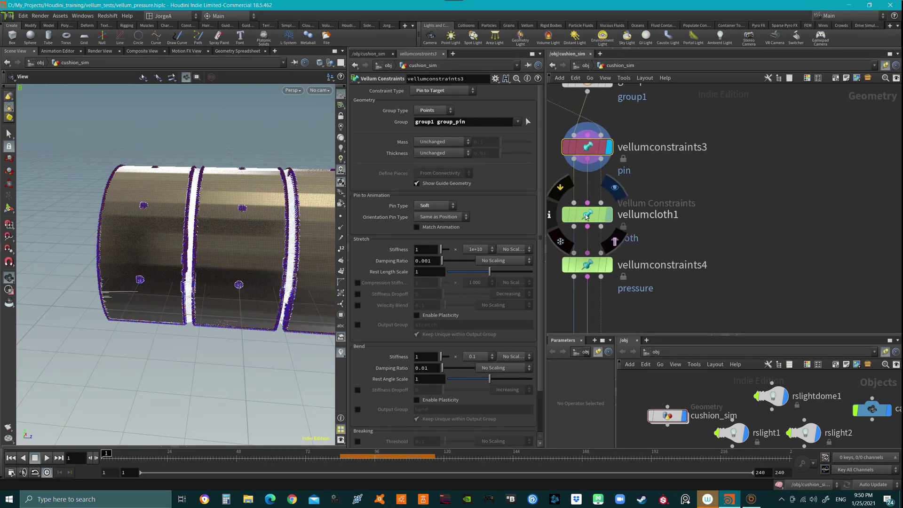
{"action": "left_click", "coordinate": [610, 214]}
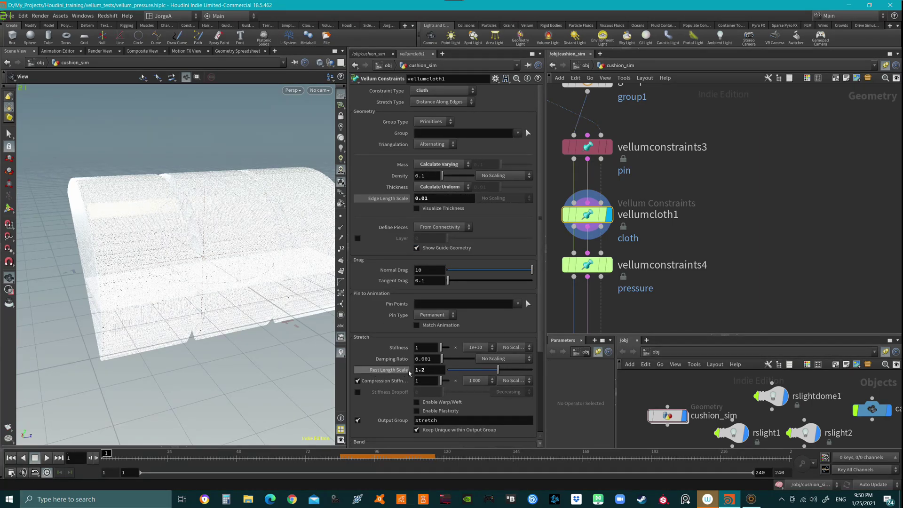
- Orbit to the cushion's right end and inspect vellumconstraints4's pressure settings
{"action": "left_click_drag", "start_coordinate": [253, 249], "coordinate": [319, 208]}
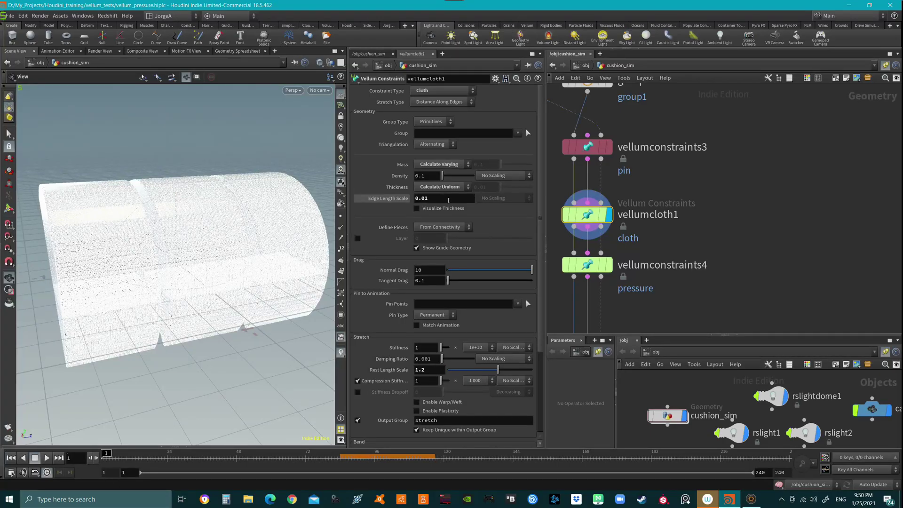
{"action": "left_click", "coordinate": [660, 230]}
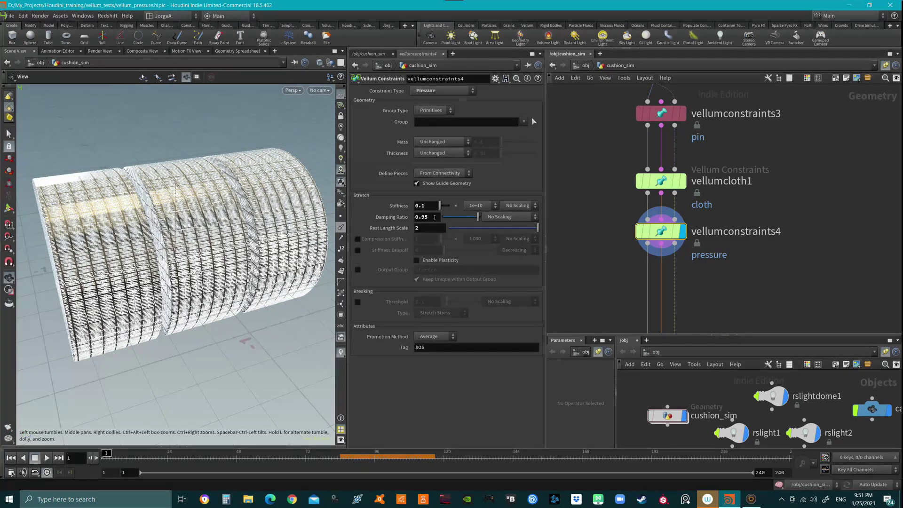
- Change vellumconstraints4's pressure damping ratio from 0.95 to 0.7
{"action": "left_click_drag", "start_coordinate": [430, 217], "coordinate": [425, 219]}
{"action": "type", "text": "0.7"}
{"action": "key", "text": "Return"}
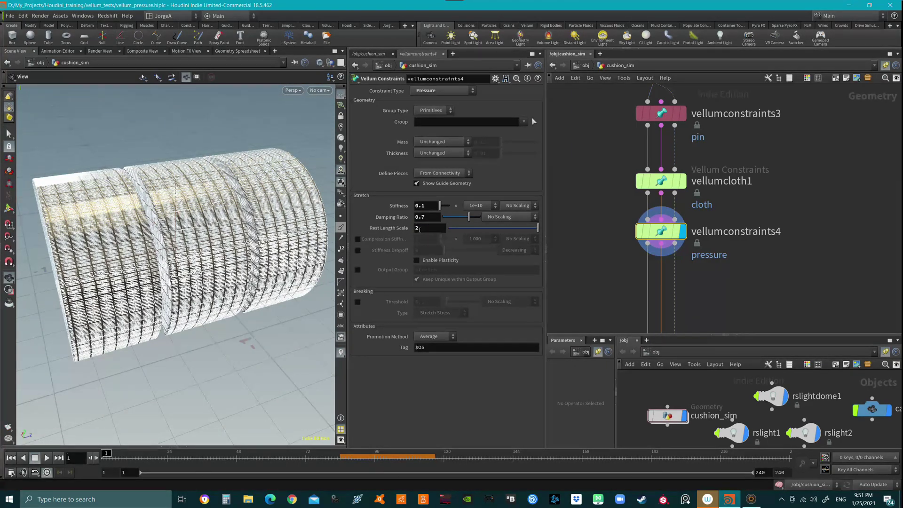
{"action": "middle_click_drag", "start_coordinate": [730, 268], "coordinate": [751, 215]}
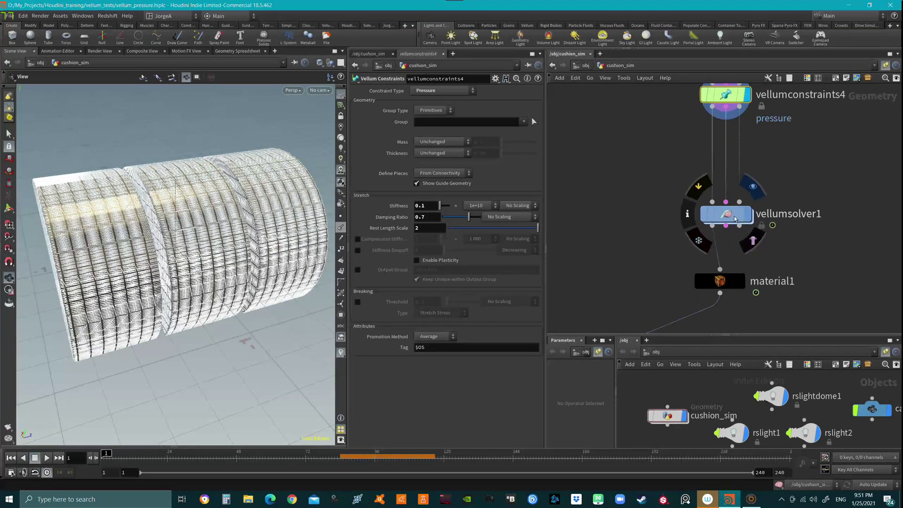
- Inspect vellumsolver1's result and bring the material, merge and upstream nodes into view
{"action": "left_click", "coordinate": [729, 214]}
{"action": "scroll", "coordinate": [600, 266], "scroll_direction": "down", "scroll_amount": 2}
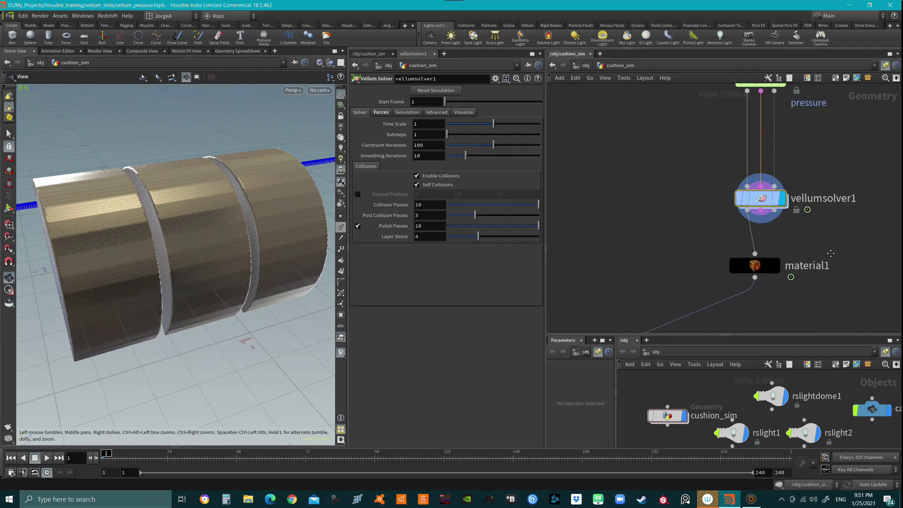
{"action": "scroll", "coordinate": [674, 244], "scroll_direction": "down", "scroll_amount": 1}
{"action": "middle_click_drag", "start_coordinate": [674, 244], "coordinate": [819, 174]}
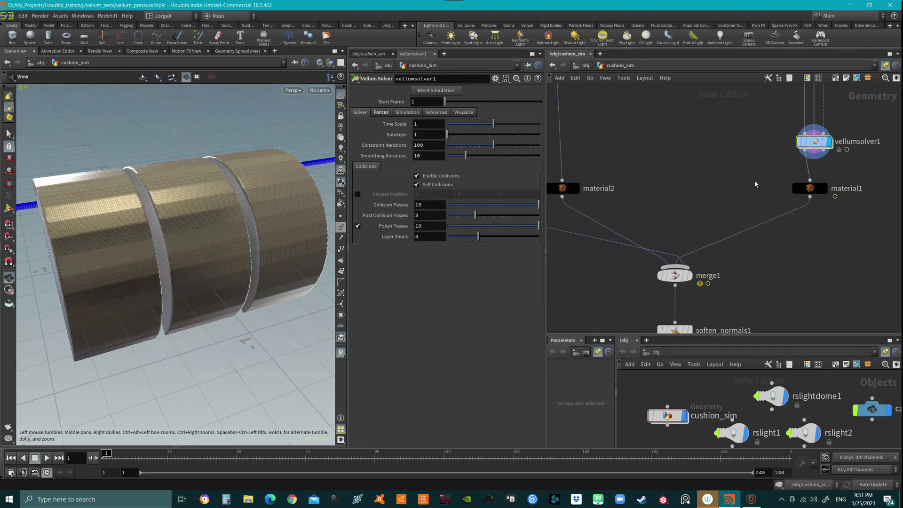
{"action": "scroll", "coordinate": [822, 198], "scroll_direction": "down", "scroll_amount": 2}
{"action": "scroll", "coordinate": [811, 183], "scroll_direction": "up", "scroll_amount": 1}
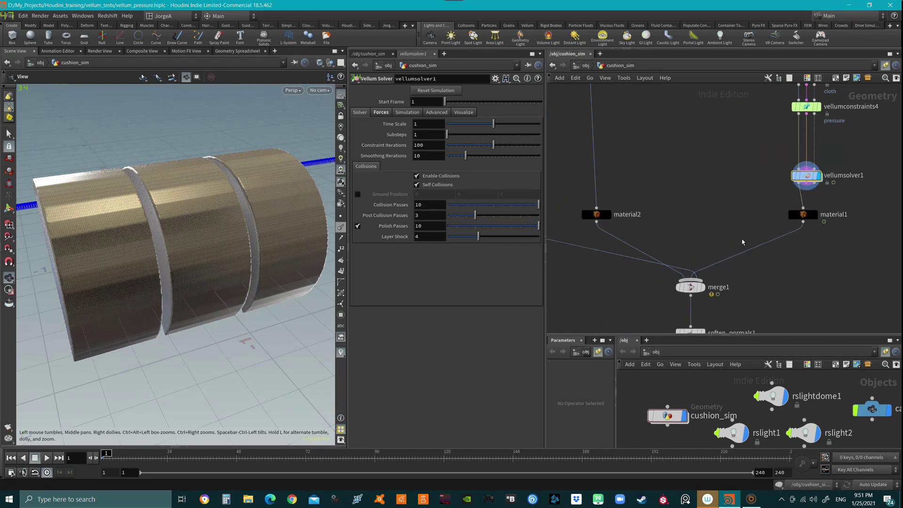
{"action": "mouse_move", "coordinate": [741, 240]}
{"action": "middle_mouse_down"}
{"action": "mouse_move", "coordinate": [741, 206]}
{"action": "mouse_move", "coordinate": [730, 244]}
{"action": "middle_mouse_up"}
{"action": "scroll", "coordinate": [740, 206], "scroll_direction": "down", "scroll_amount": 2}
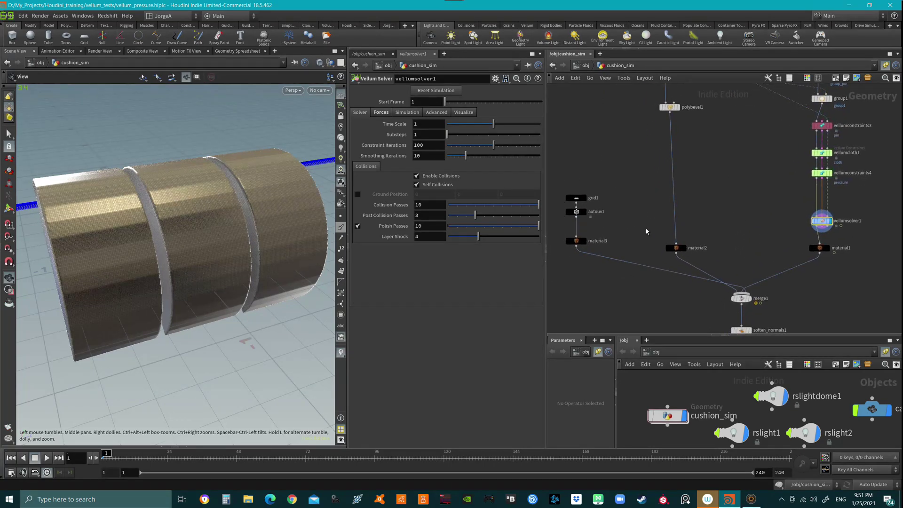
- Compare grid1, polybevel1 and solver outputs, then display merge1 and orbit the cushion
{"action": "left_click", "coordinate": [583, 198]}
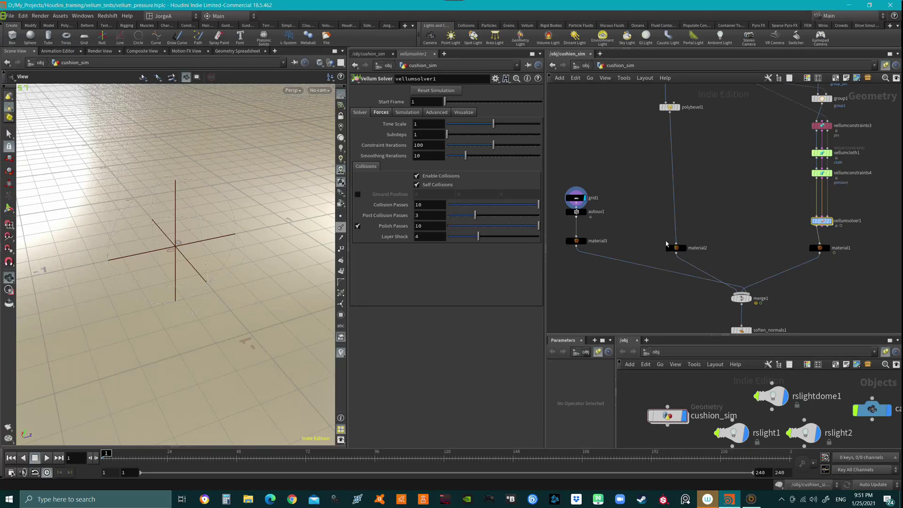
{"action": "left_click_drag", "start_coordinate": [559, 231], "coordinate": [847, 269]}
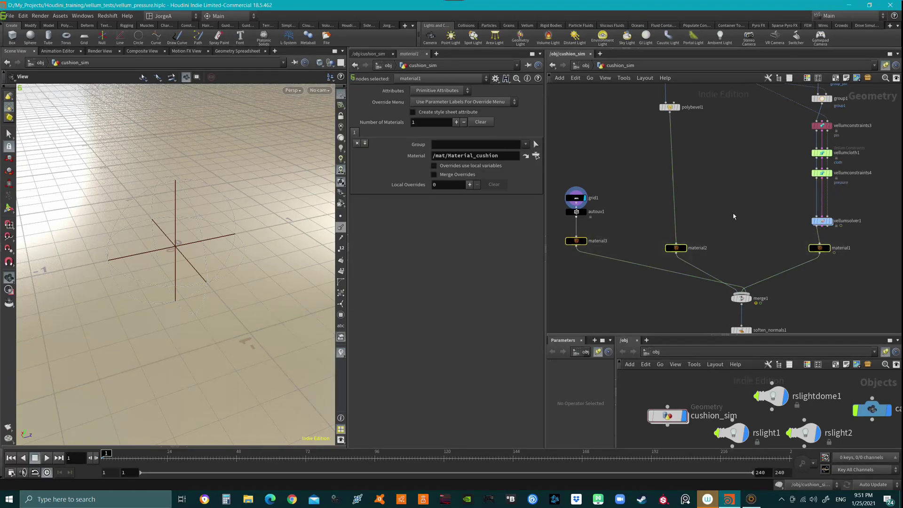
{"action": "left_click", "coordinate": [676, 107]}
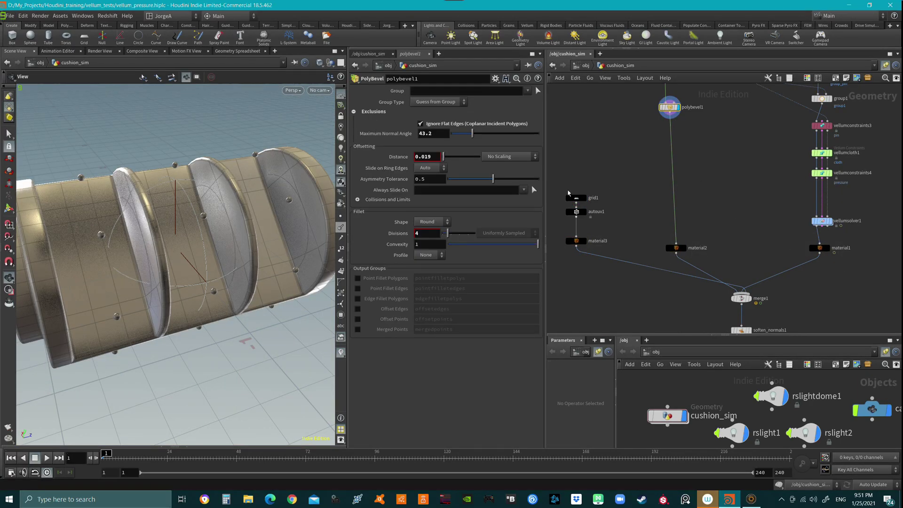
{"action": "left_click", "coordinate": [827, 223]}
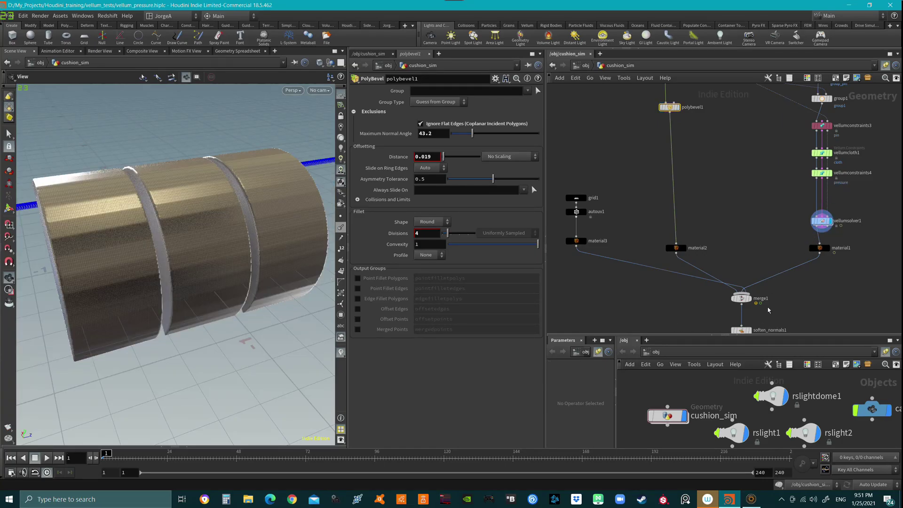
{"action": "left_click", "coordinate": [751, 289]}
{"action": "mouse_move", "coordinate": [282, 246]}
{"action": "left_mouse_down"}
{"action": "mouse_move", "coordinate": [227, 294]}
{"action": "mouse_move", "coordinate": [204, 293]}
{"action": "left_mouse_up"}
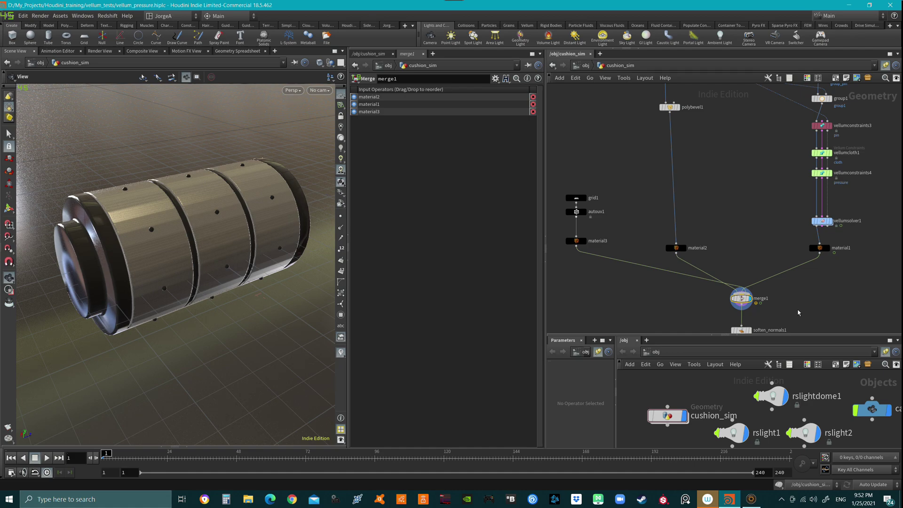
- Display soften_normals1 with soft angle 82.9 and hide the wireframe overlay
{"action": "middle_click_drag", "start_coordinate": [766, 316], "coordinate": [763, 245]}
{"action": "left_click", "coordinate": [738, 260]}
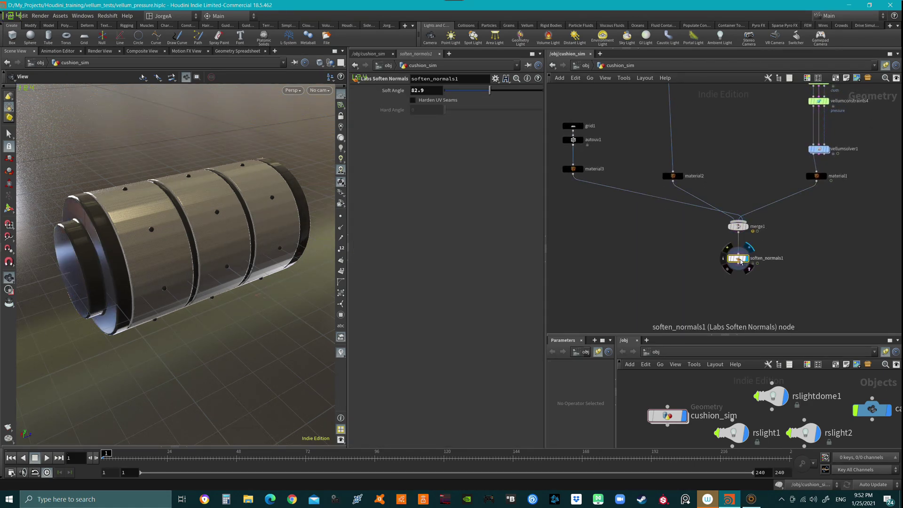
{"action": "scroll", "coordinate": [737, 259], "scroll_direction": "up", "scroll_amount": 2}
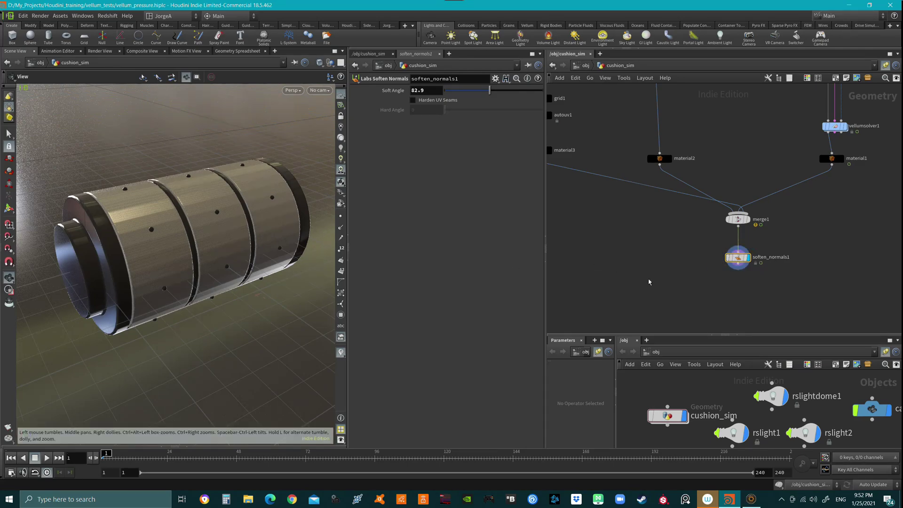
{"action": "key", "text": "shift+w"}
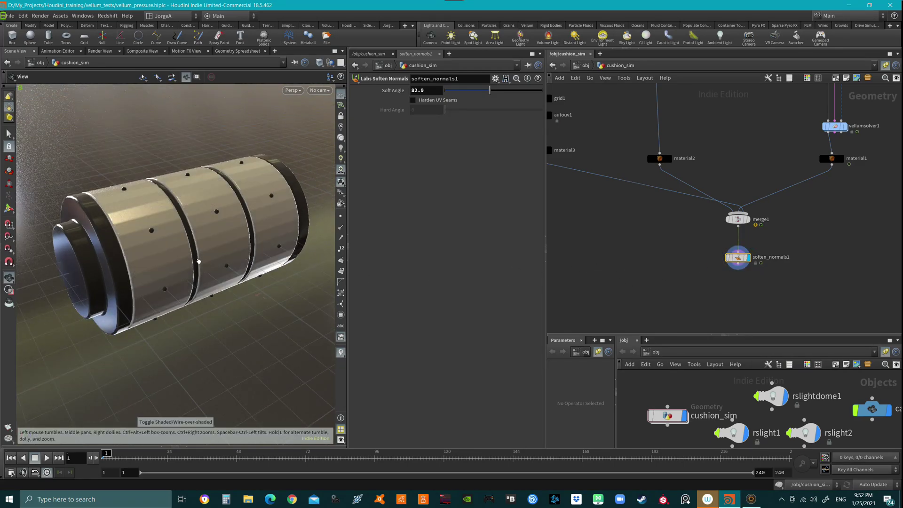
{"action": "middle_click_drag", "start_coordinate": [739, 166], "coordinate": [740, 216]}
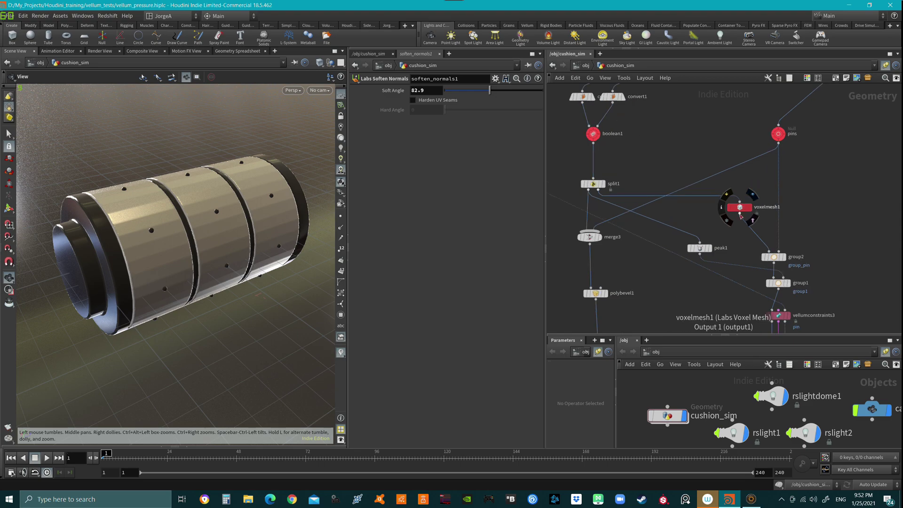
- Display voxelmesh1's result with the wireframe overlay and orbit the voxel cylinder
{"action": "left_click", "coordinate": [740, 208]}
{"action": "left_click", "coordinate": [747, 208]}
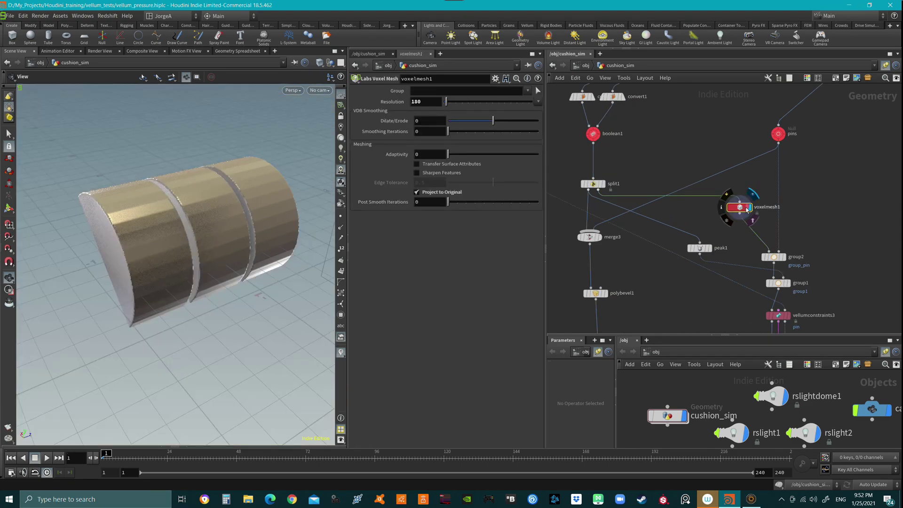
{"action": "key", "text": "shift+w"}
{"action": "scroll", "coordinate": [177, 252], "scroll_direction": "up", "scroll_amount": 3}
{"action": "scroll", "coordinate": [162, 193], "scroll_direction": "up", "scroll_amount": 3}
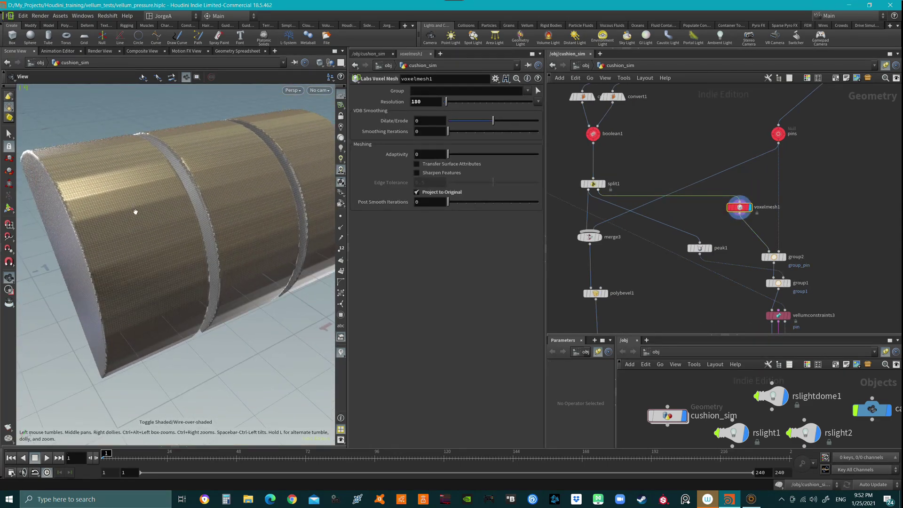
{"action": "scroll", "coordinate": [149, 213], "scroll_direction": "down", "scroll_amount": 3}
{"action": "left_click_drag", "start_coordinate": [161, 293], "coordinate": [174, 258]}
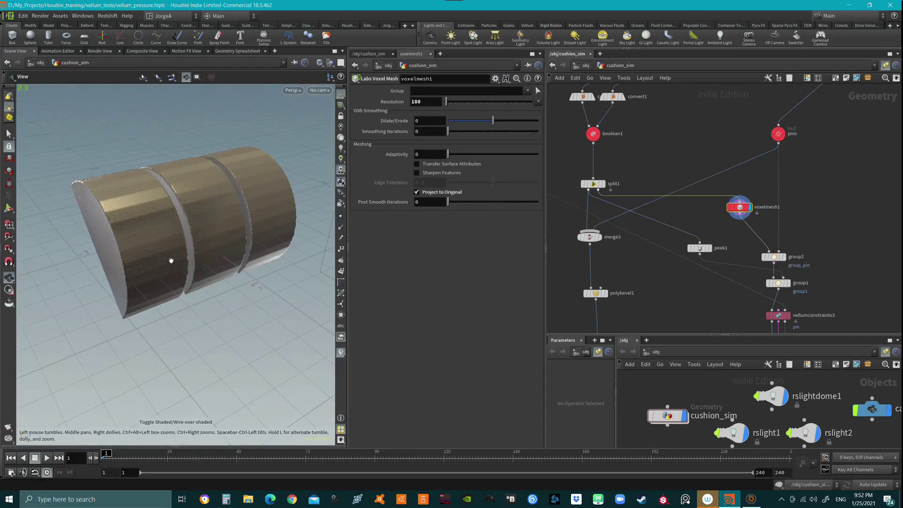
- Step the voxel mesh resolution through 40 and 90 up to 130
{"action": "left_click", "coordinate": [410, 103]}
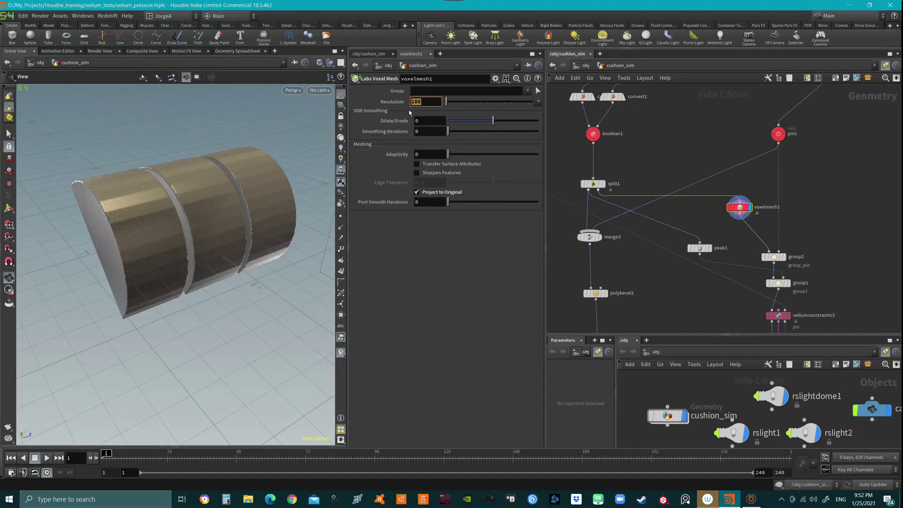
{"action": "type", "text": "40"}
{"action": "key", "text": "Return"}
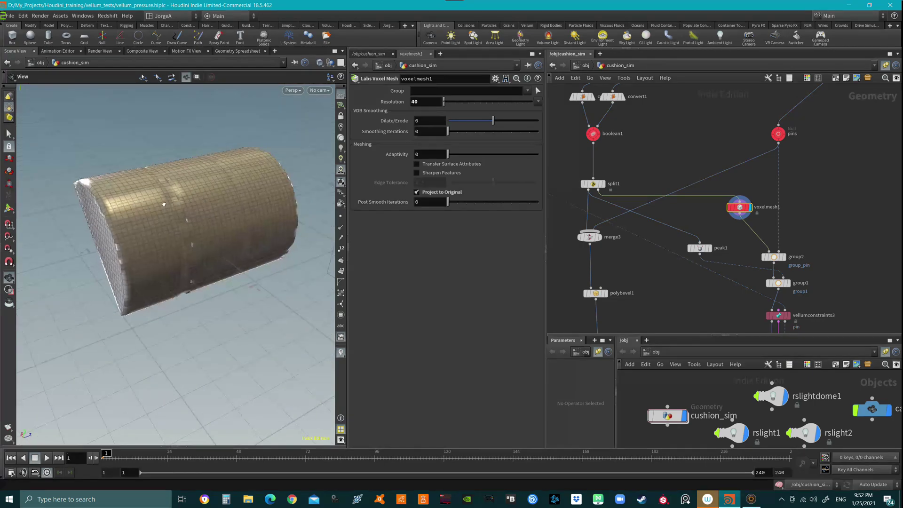
{"action": "left_click_drag", "start_coordinate": [173, 193], "coordinate": [204, 191], "text": "alt"}
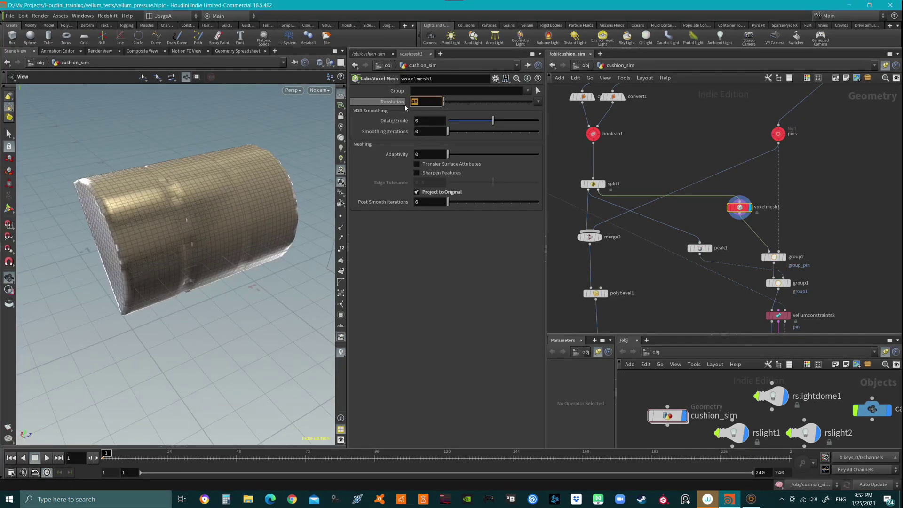
{"action": "type", "text": "90"}
{"action": "key", "text": "Return"}
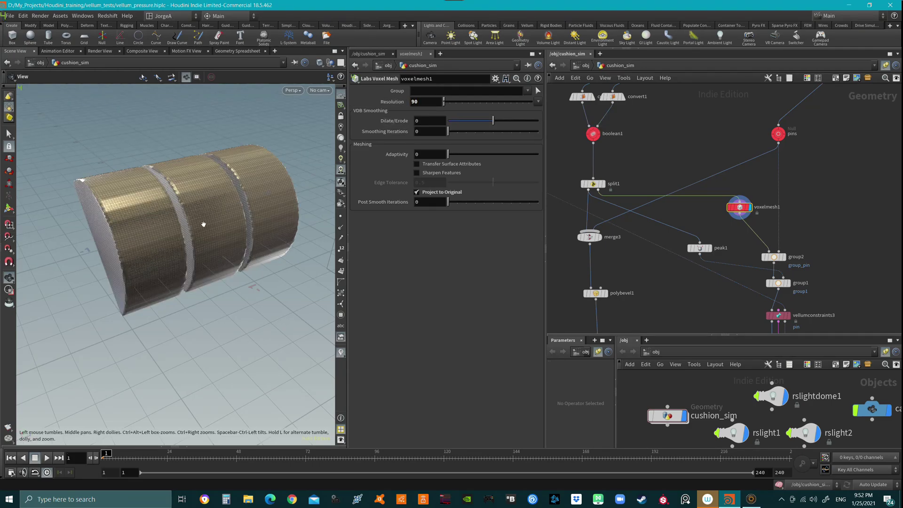
{"action": "mouse_move", "coordinate": [202, 222]}
{"action": "left_mouse_down", "text": "alt"}
{"action": "mouse_move", "coordinate": [176, 225]}
{"action": "mouse_move", "coordinate": [199, 226]}
{"action": "left_mouse_up", "text": "alt"}
{"action": "type", "text": "130"}
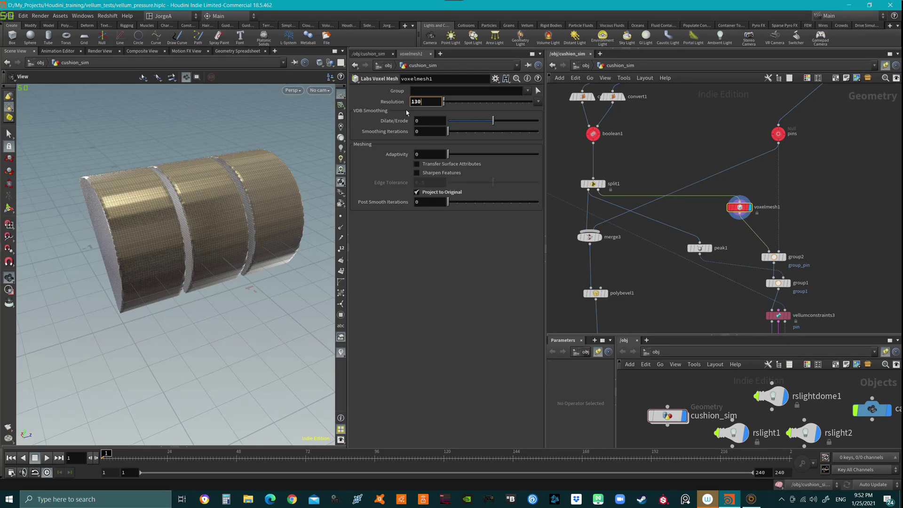
{"action": "key", "text": "Return"}
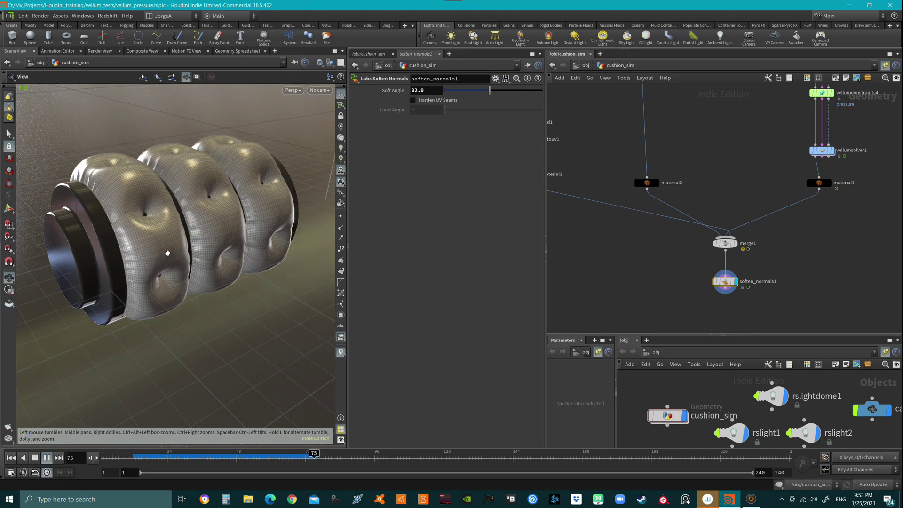
- Orbit around the inflating cushions and stop playback at frame 86
{"action": "left_click_drag", "start_coordinate": [174, 259], "coordinate": [174, 258]}
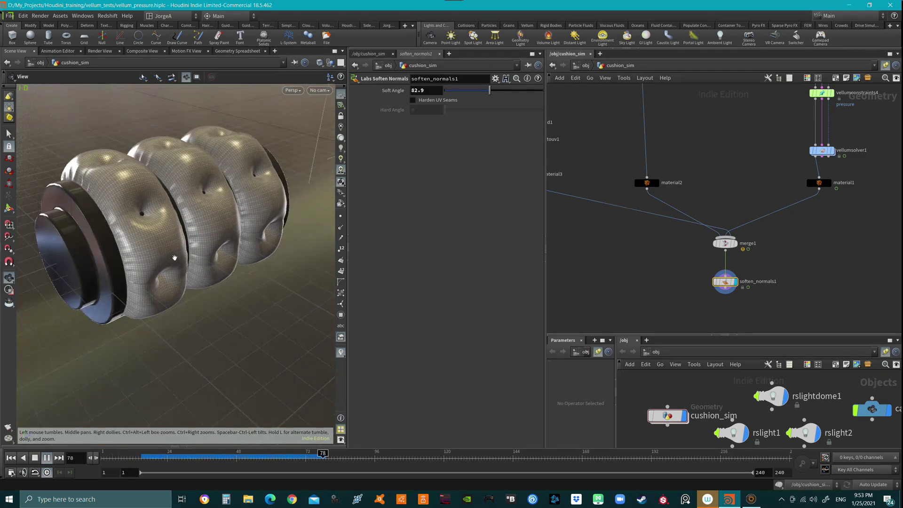
{"action": "left_click", "coordinate": [36, 459]}
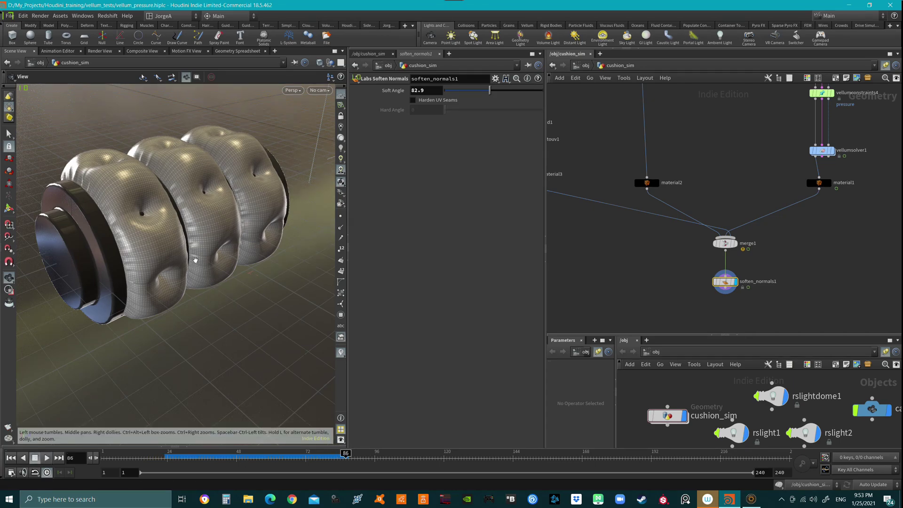
{"action": "left_click_drag", "start_coordinate": [195, 259], "coordinate": [256, 275]}
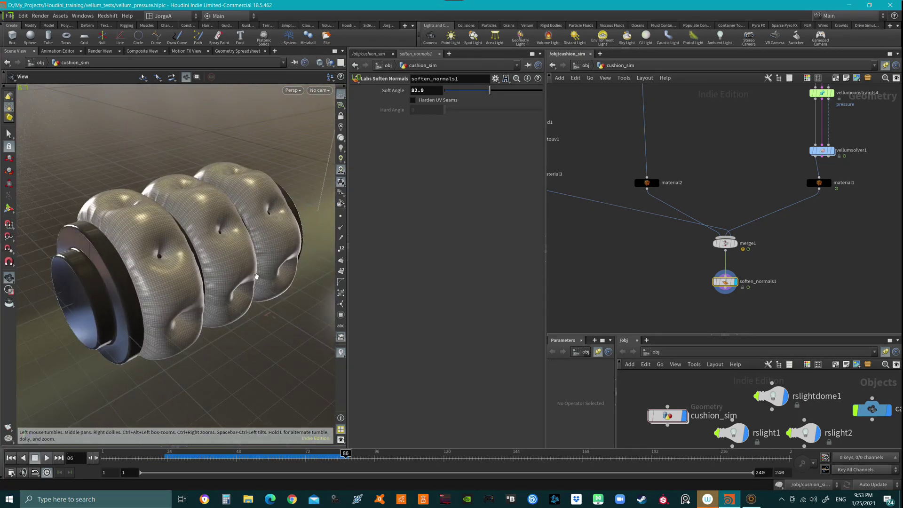
{"action": "scroll", "coordinate": [655, 287], "scroll_direction": "down", "scroll_amount": 2}
{"action": "scroll", "coordinate": [656, 287], "scroll_direction": "down", "scroll_amount": 2}
{"action": "scroll", "coordinate": [665, 288], "scroll_direction": "down", "scroll_amount": 2}
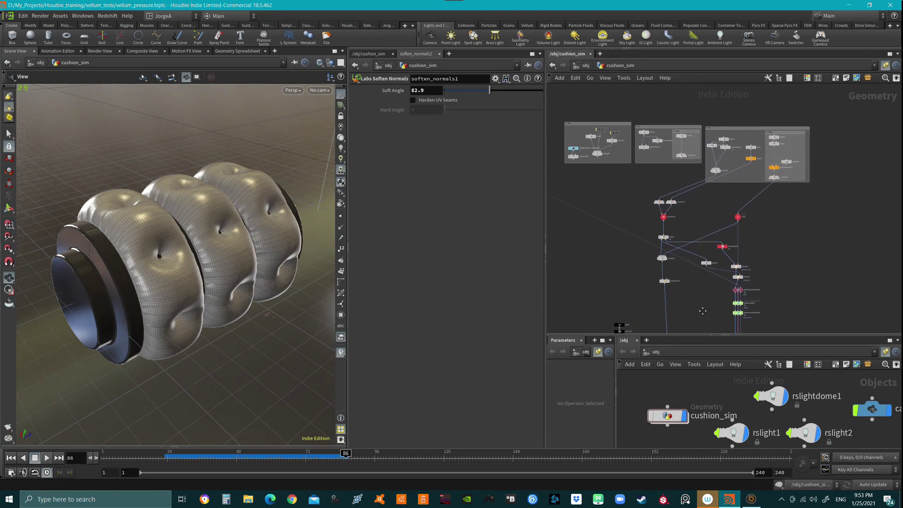
{"action": "scroll", "coordinate": [677, 226], "scroll_direction": "up", "scroll_amount": 3}
{"action": "scroll", "coordinate": [666, 205], "scroll_direction": "up", "scroll_amount": 2}
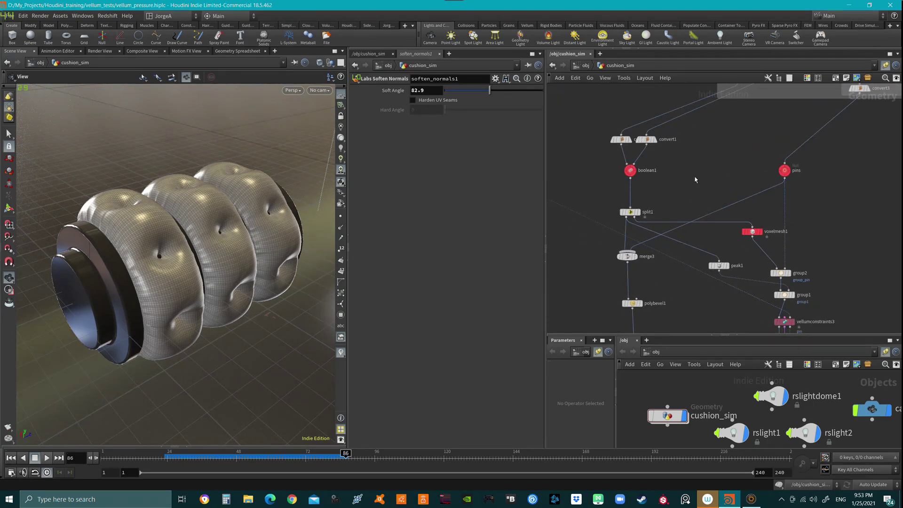
{"action": "scroll", "coordinate": [684, 191], "scroll_direction": "down", "scroll_amount": 1}
{"action": "scroll", "coordinate": [674, 200], "scroll_direction": "down", "scroll_amount": 1}
{"action": "scroll", "coordinate": [661, 210], "scroll_direction": "down", "scroll_amount": 2}
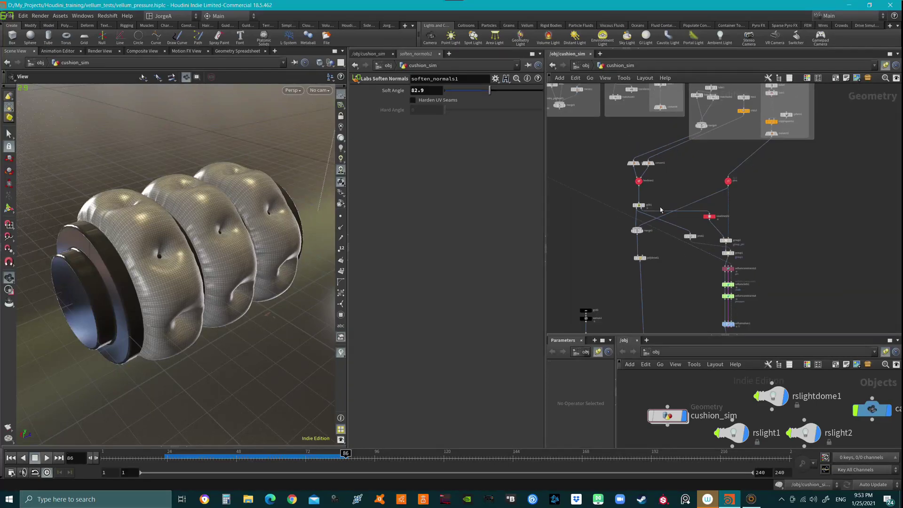
{"action": "scroll", "coordinate": [752, 239], "scroll_direction": "up", "scroll_amount": 1}
{"action": "scroll", "coordinate": [748, 212], "scroll_direction": "up", "scroll_amount": 1}
- Inspect the pins and boolean1 node settings
{"action": "left_click", "coordinate": [719, 185]}
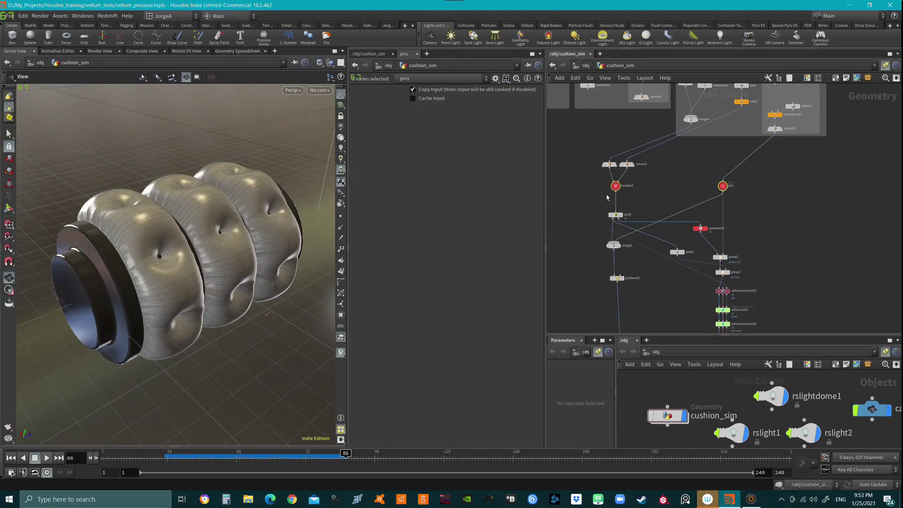
{"action": "scroll", "coordinate": [743, 198], "scroll_direction": "up", "scroll_amount": 1}
{"action": "mouse_move", "coordinate": [650, 174]}
{"action": "middle_mouse_down"}
{"action": "mouse_move", "coordinate": [688, 173]}
{"action": "mouse_move", "coordinate": [771, 227]}
{"action": "mouse_move", "coordinate": [747, 265]}
{"action": "middle_mouse_up"}
{"action": "left_click", "coordinate": [598, 181]}
{"action": "scroll", "coordinate": [747, 264], "scroll_direction": "down", "scroll_amount": 1}
{"action": "scroll", "coordinate": [748, 265], "scroll_direction": "down", "scroll_amount": 1}
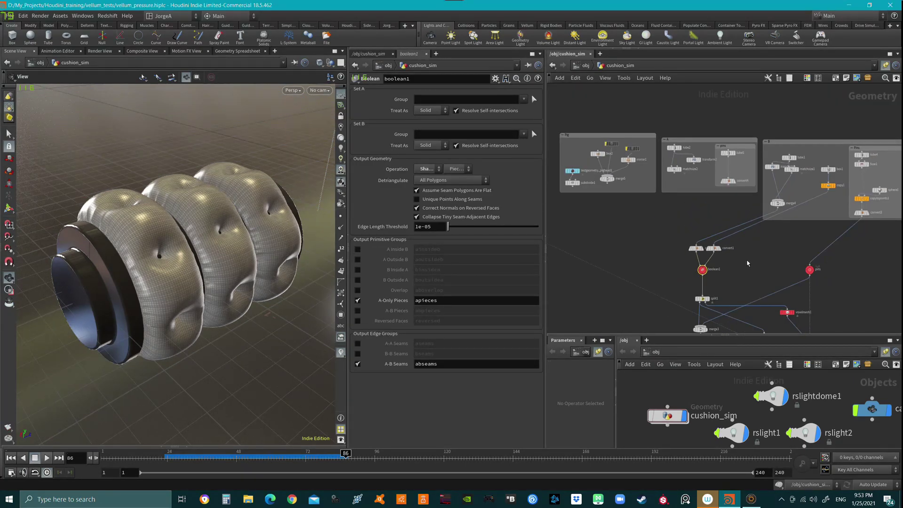
- Cut the tube geometry wires feeding boolean1 and rewind the sim to frame 1
{"action": "middle_click_drag", "start_coordinate": [661, 226], "coordinate": [632, 196]}
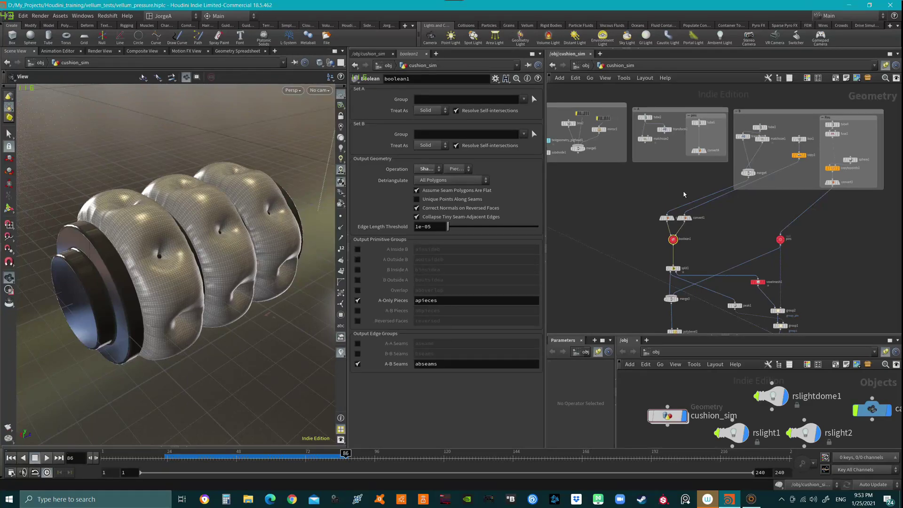
{"action": "mouse_move", "coordinate": [828, 231]}
{"action": "left_mouse_down"}
{"action": "mouse_move", "coordinate": [777, 214]}
{"action": "mouse_move", "coordinate": [771, 232]}
{"action": "left_mouse_up"}
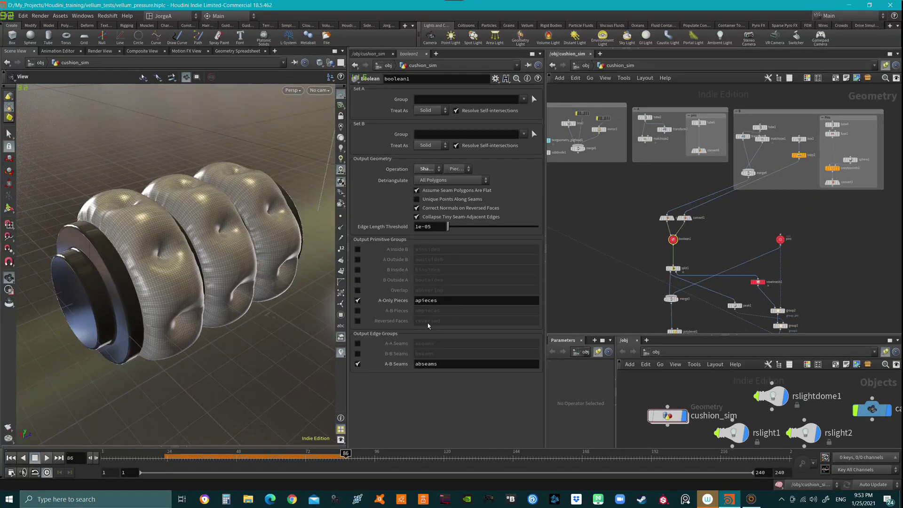
{"action": "left_click", "coordinate": [10, 457]}
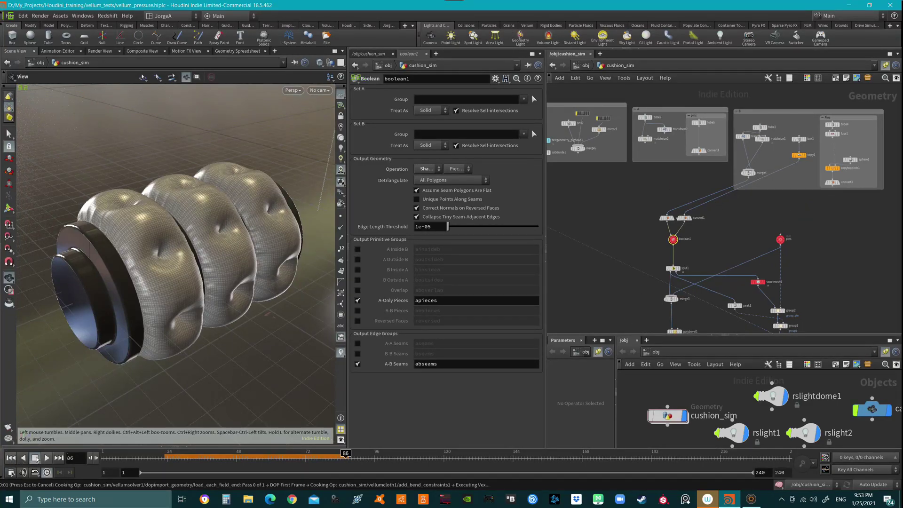
{"action": "scroll", "coordinate": [621, 317], "scroll_direction": "up", "scroll_amount": 2}
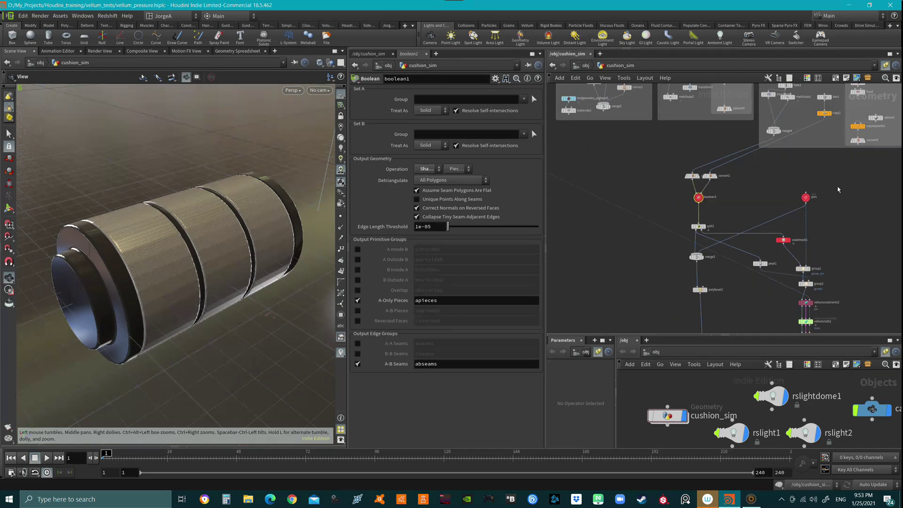
{"action": "scroll", "coordinate": [621, 318], "scroll_direction": "up", "scroll_amount": 1}
{"action": "scroll", "coordinate": [760, 231], "scroll_direction": "up", "scroll_amount": 1}
{"action": "mouse_move", "coordinate": [761, 225]}
{"action": "left_mouse_down"}
{"action": "mouse_move", "coordinate": [709, 198]}
{"action": "mouse_move", "coordinate": [709, 205]}
{"action": "left_mouse_up"}
{"action": "middle_click_drag", "start_coordinate": [767, 241], "coordinate": [777, 246]}
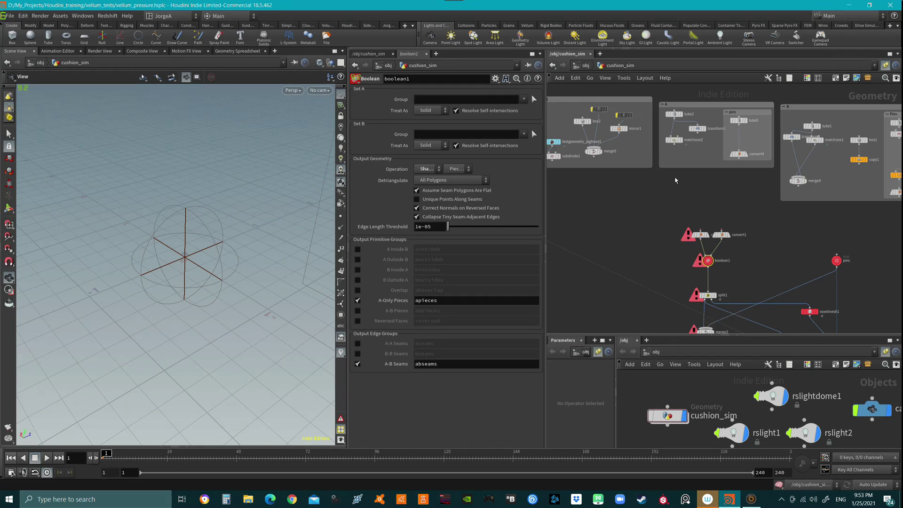
- Wire subdivide1's pig head into convert2 and display the converted head
{"action": "middle_click_drag", "start_coordinate": [679, 179], "coordinate": [761, 189]}
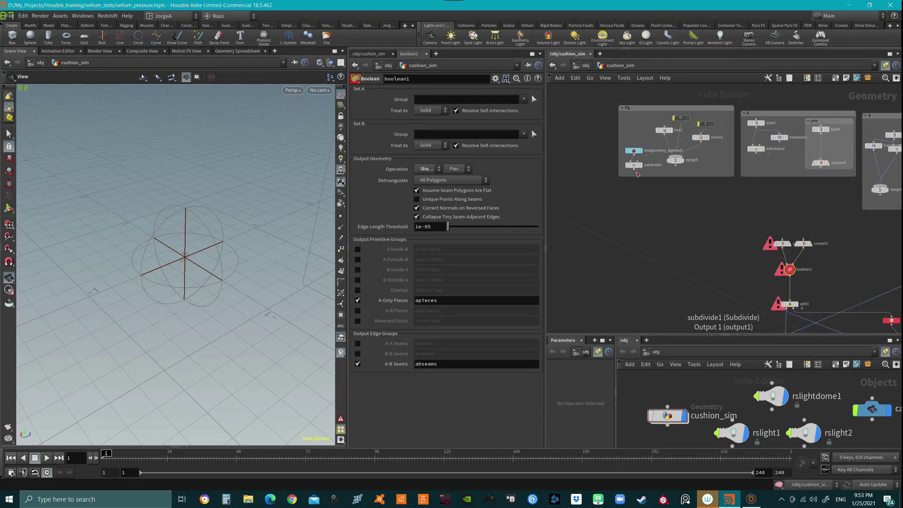
{"action": "left_click", "coordinate": [637, 174]}
{"action": "left_click", "coordinate": [782, 237]}
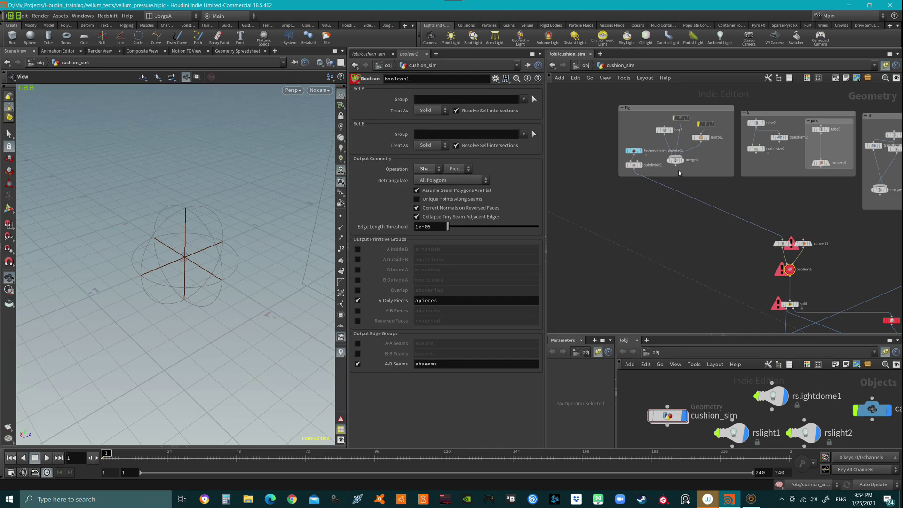
{"action": "left_click", "coordinate": [776, 243]}
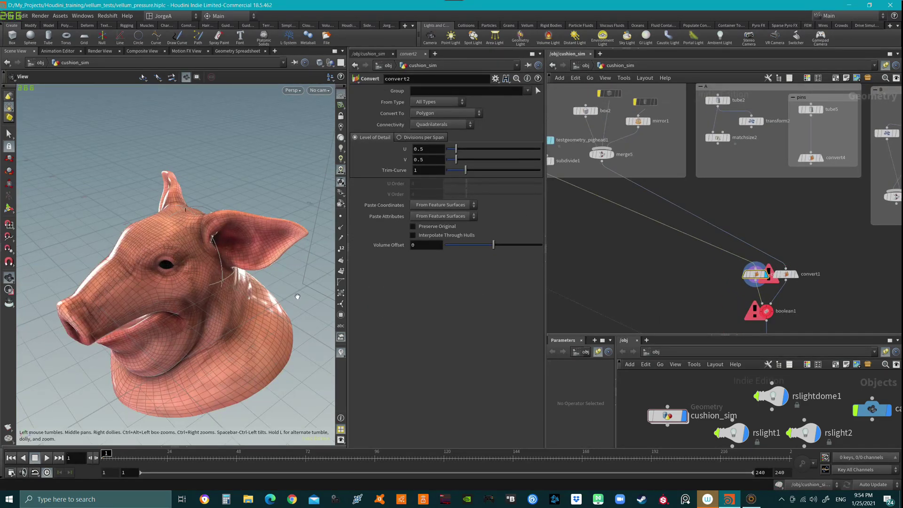
- Check the box cutter and the boolean result on the pig head's underside
{"action": "mouse_move", "coordinate": [297, 275]}
{"action": "left_mouse_down"}
{"action": "mouse_move", "coordinate": [249, 236]}
{"action": "mouse_move", "coordinate": [239, 265]}
{"action": "left_mouse_up"}
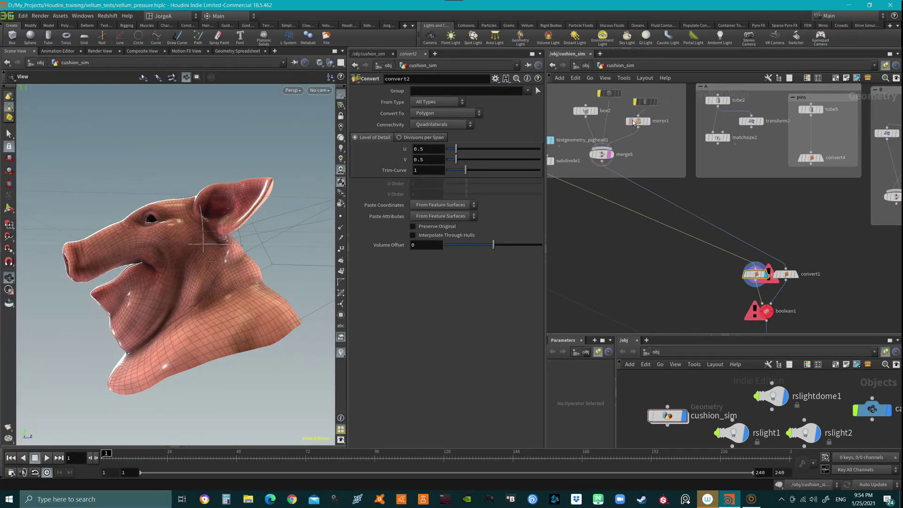
{"action": "left_click", "coordinate": [765, 311]}
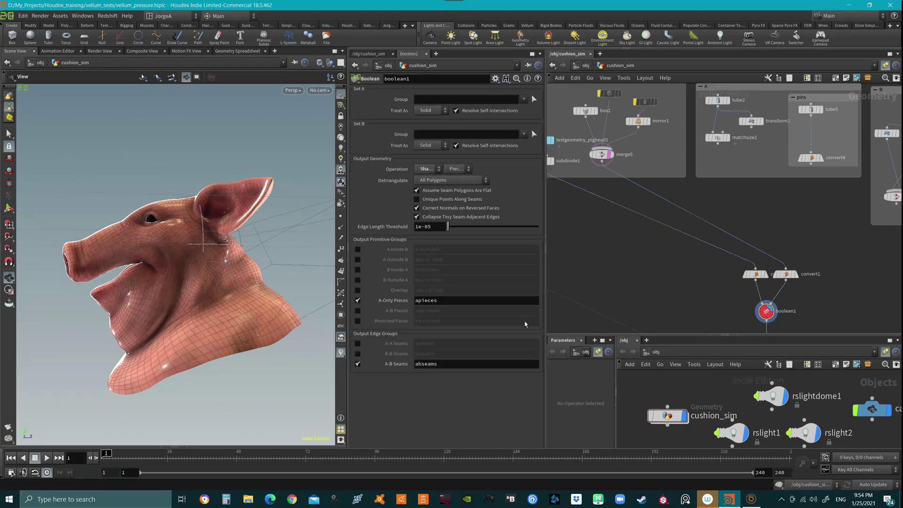
{"action": "mouse_move", "coordinate": [215, 206]}
{"action": "left_mouse_down"}
{"action": "mouse_move", "coordinate": [250, 274]}
{"action": "mouse_move", "coordinate": [303, 276]}
{"action": "left_mouse_up"}
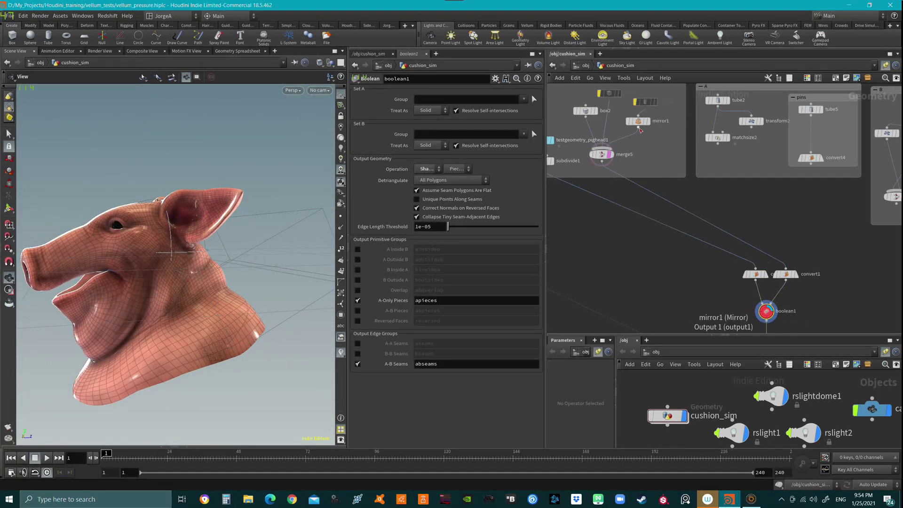
{"action": "left_click", "coordinate": [594, 110]}
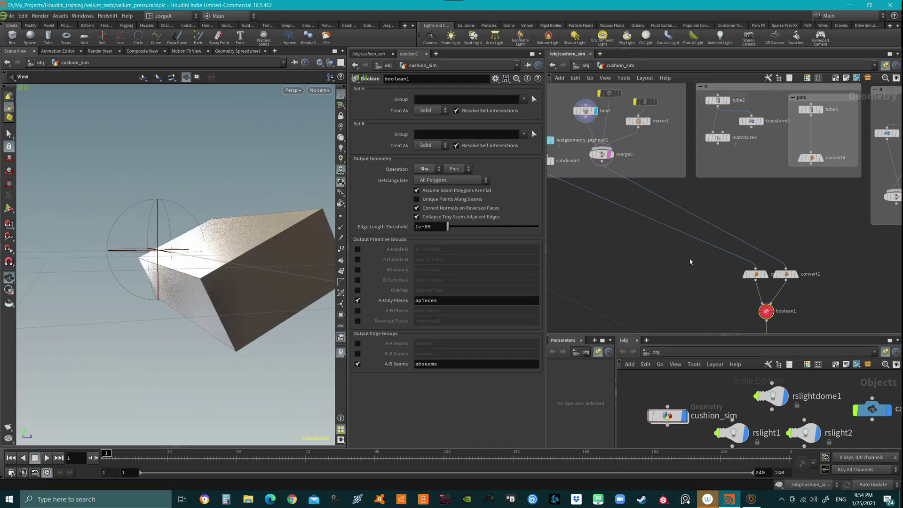
{"action": "left_click", "coordinate": [765, 311]}
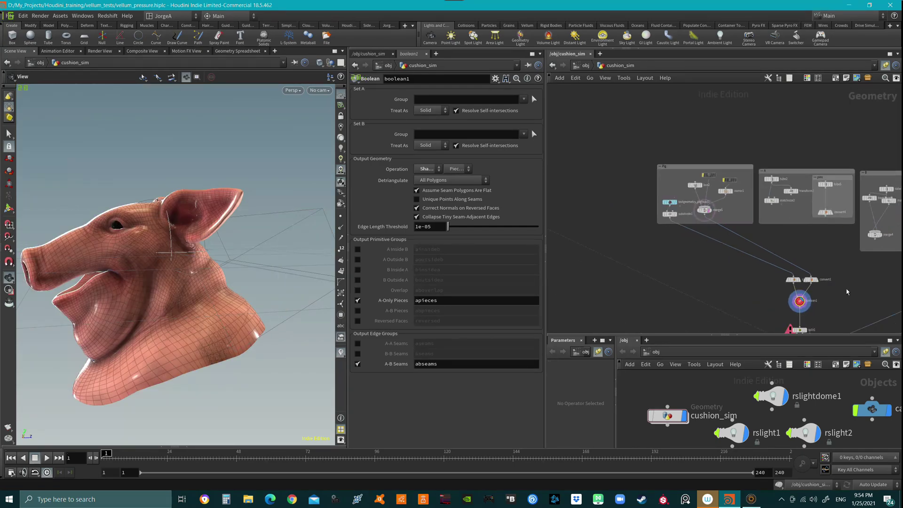
{"action": "scroll", "coordinate": [790, 215], "scroll_direction": "down", "scroll_amount": 3}
{"action": "scroll", "coordinate": [789, 215], "scroll_direction": "down", "scroll_amount": 2}
{"action": "scroll", "coordinate": [740, 211], "scroll_direction": "down", "scroll_amount": 1}
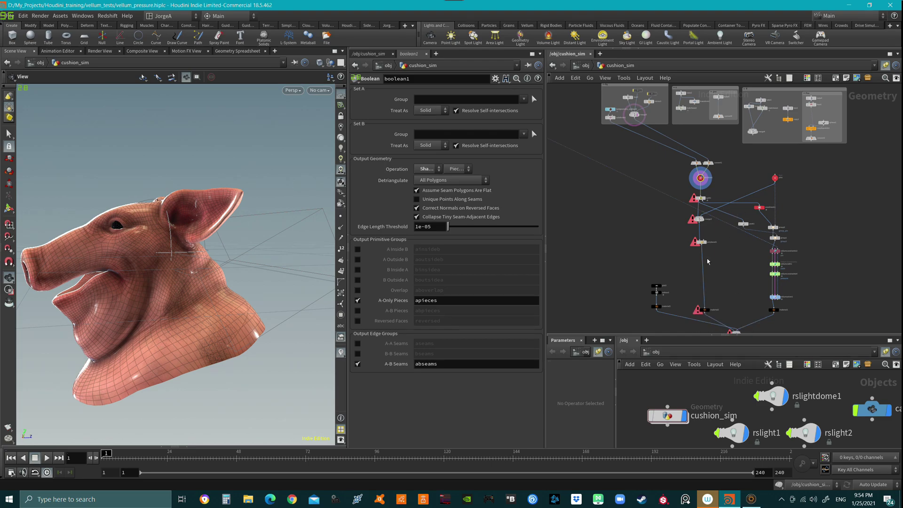
{"action": "scroll", "coordinate": [696, 273], "scroll_direction": "up", "scroll_amount": 2}
{"action": "scroll", "coordinate": [753, 285], "scroll_direction": "up", "scroll_amount": 1}
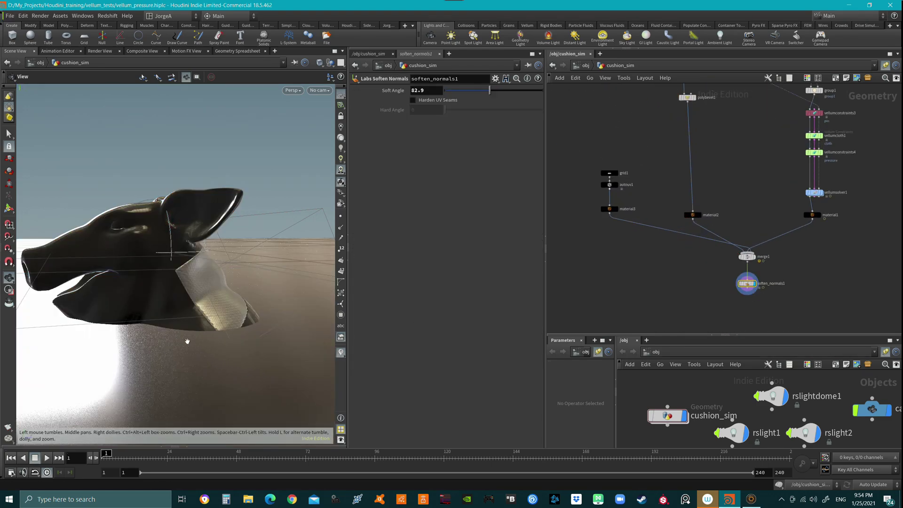
- Cut the ground out of merge1 and play the sim until the cushion inflates, about frame 102
{"action": "key", "text": "y"}
{"action": "left_click_drag", "start_coordinate": [655, 198], "coordinate": [645, 258]}
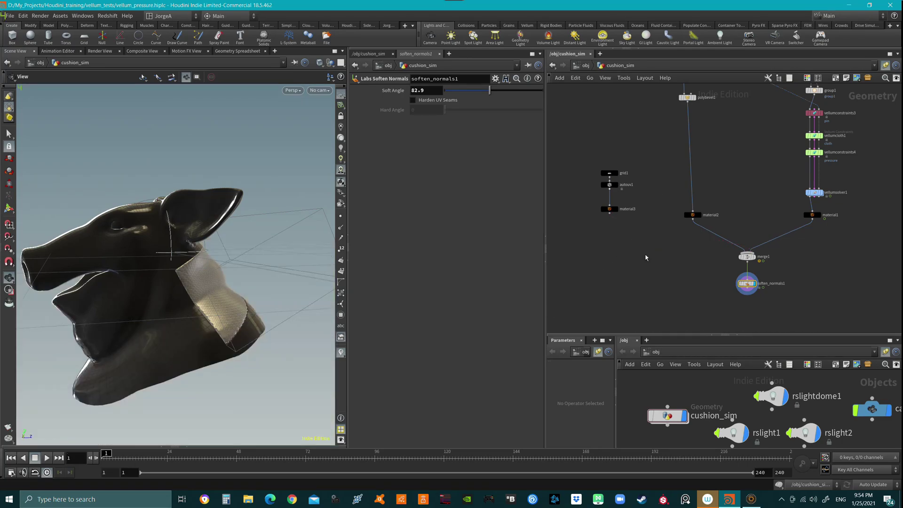
{"action": "left_click_drag", "start_coordinate": [268, 288], "coordinate": [132, 407]}
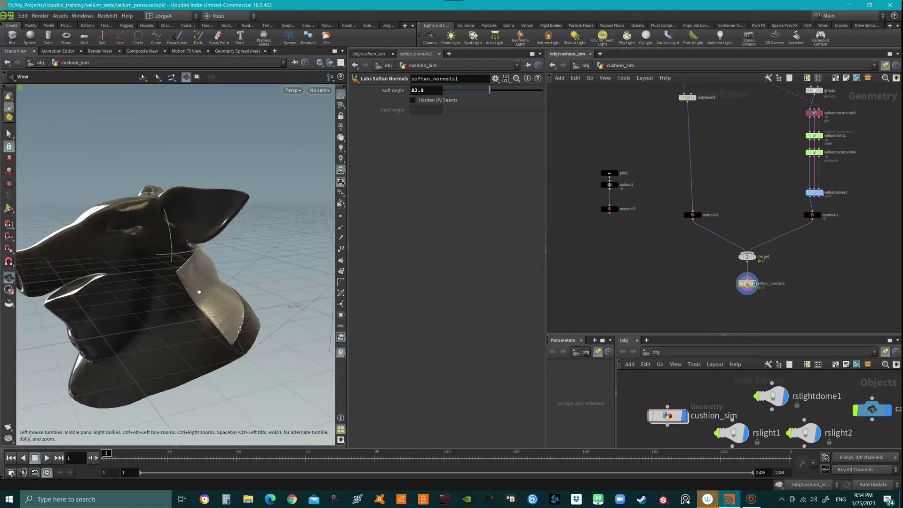
{"action": "left_click", "coordinate": [47, 456]}
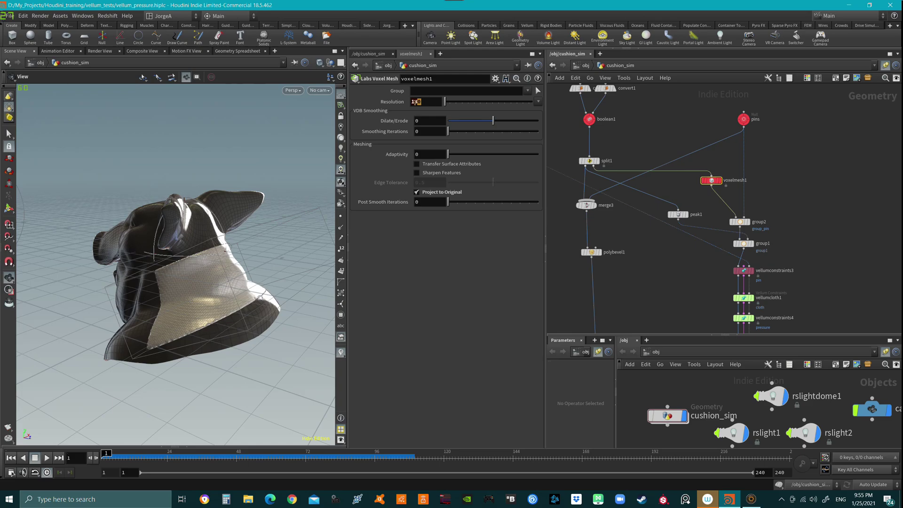
{"action": "type", "text": "2"}
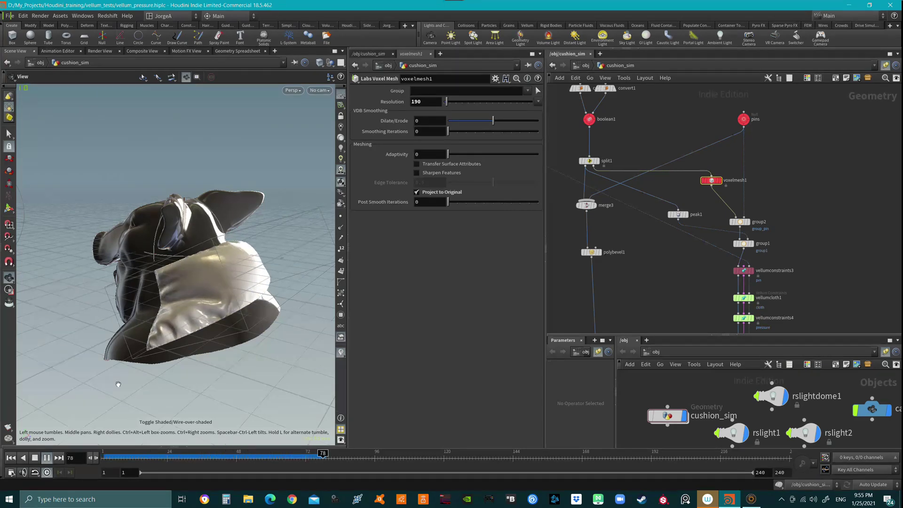
{"action": "key", "text": "Up"}
{"action": "mouse_move", "coordinate": [225, 292]}
{"action": "left_mouse_down"}
{"action": "mouse_move", "coordinate": [155, 309]}
{"action": "mouse_move", "coordinate": [157, 340]}
{"action": "mouse_move", "coordinate": [164, 333]}
{"action": "mouse_move", "coordinate": [105, 275]}
{"action": "left_mouse_up"}
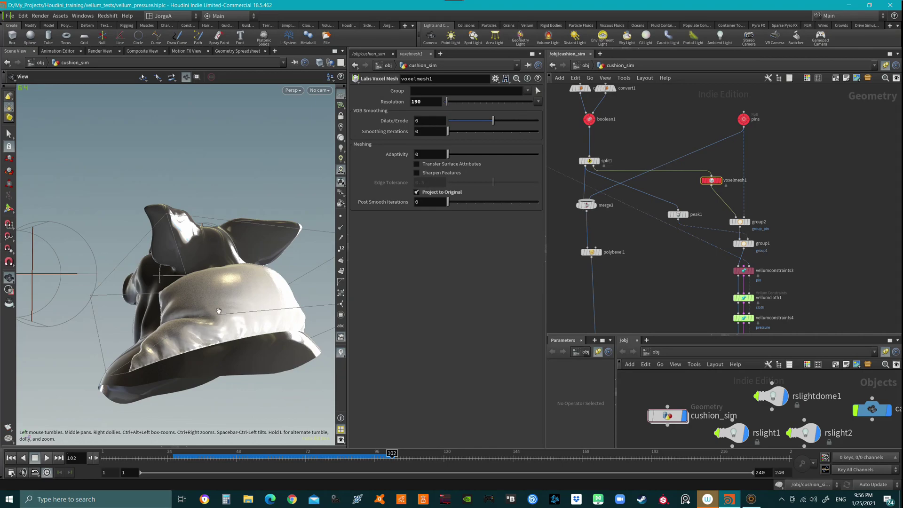
{"action": "scroll", "coordinate": [776, 244], "scroll_direction": "up", "scroll_amount": 3}
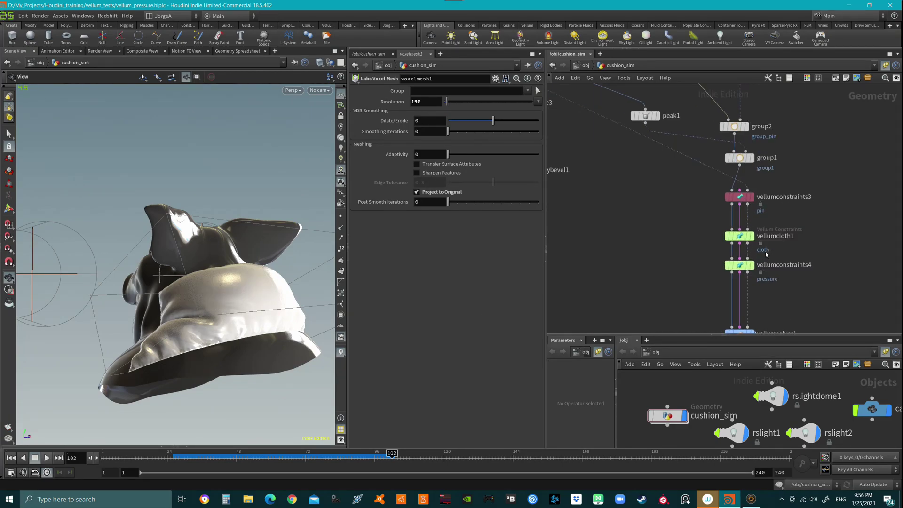
- Set voxelmesh1 resolution to 140 and rewind the cushion simulation to frame 1
{"action": "middle_click_drag", "start_coordinate": [787, 161], "coordinate": [792, 223]}
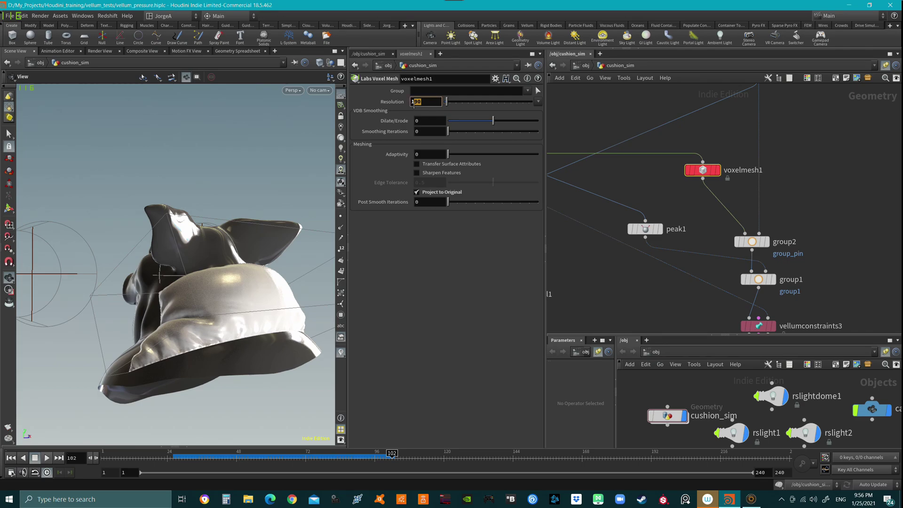
{"action": "middle_click_drag", "start_coordinate": [776, 283], "coordinate": [744, 130]}
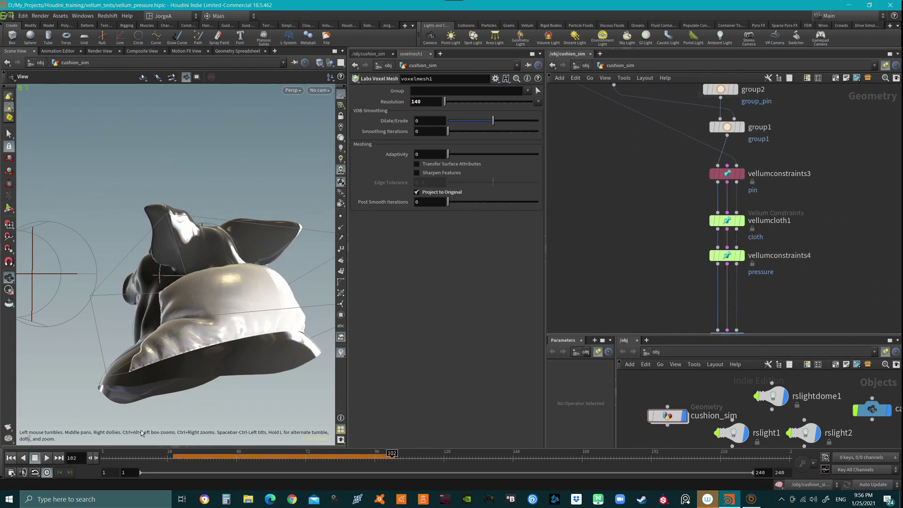
{"action": "key", "text": "ctrl+Left"}
{"action": "left_click", "coordinate": [726, 221]}
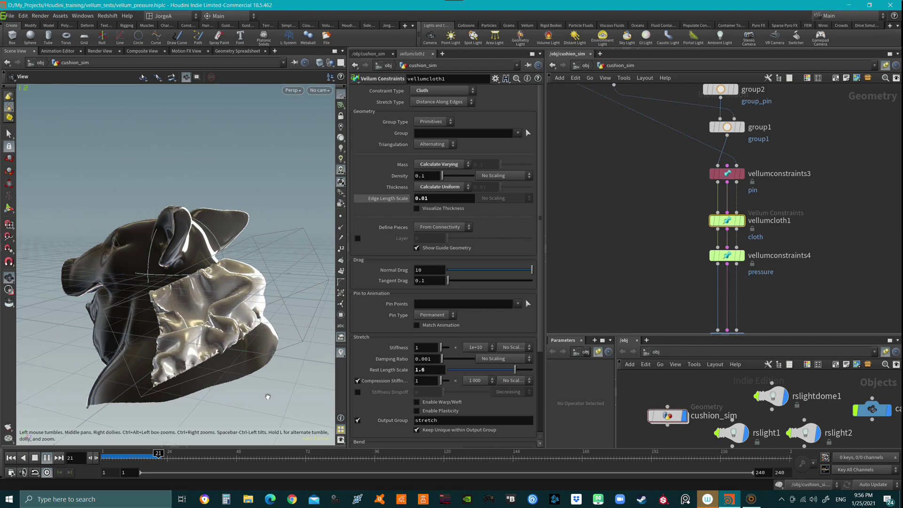
- Give the pressure constraint rest length scale 4 and damping 0.05, then replay the sim
{"action": "mouse_move", "coordinate": [267, 396]}
{"action": "left_mouse_down"}
{"action": "mouse_move", "coordinate": [189, 311]}
{"action": "mouse_move", "coordinate": [632, 277]}
{"action": "left_mouse_up"}
{"action": "left_click", "coordinate": [726, 255]}
{"action": "type", "text": "0.05"}
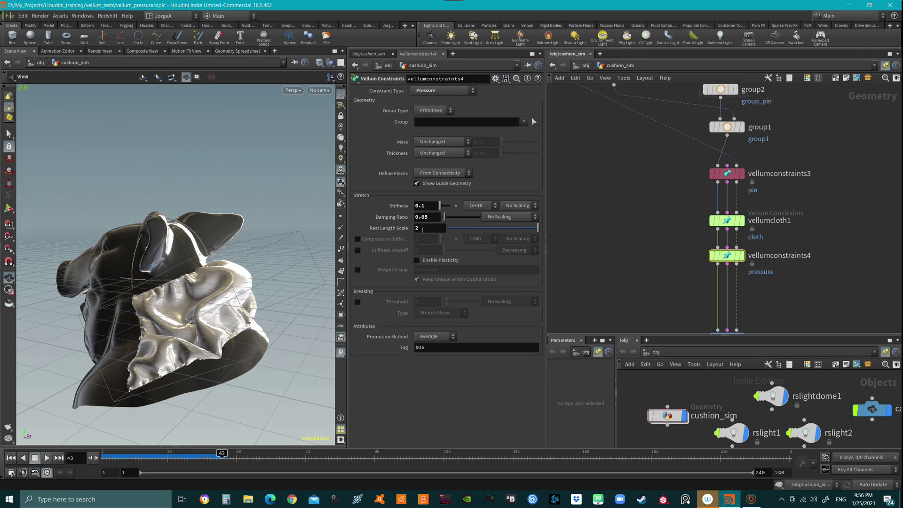
{"action": "key", "text": "Return"}
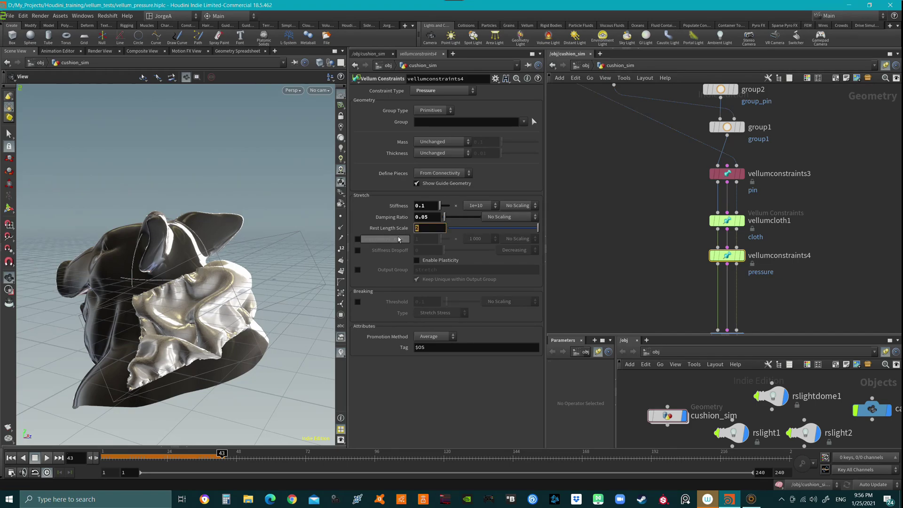
{"action": "left_click", "coordinate": [11, 457]}
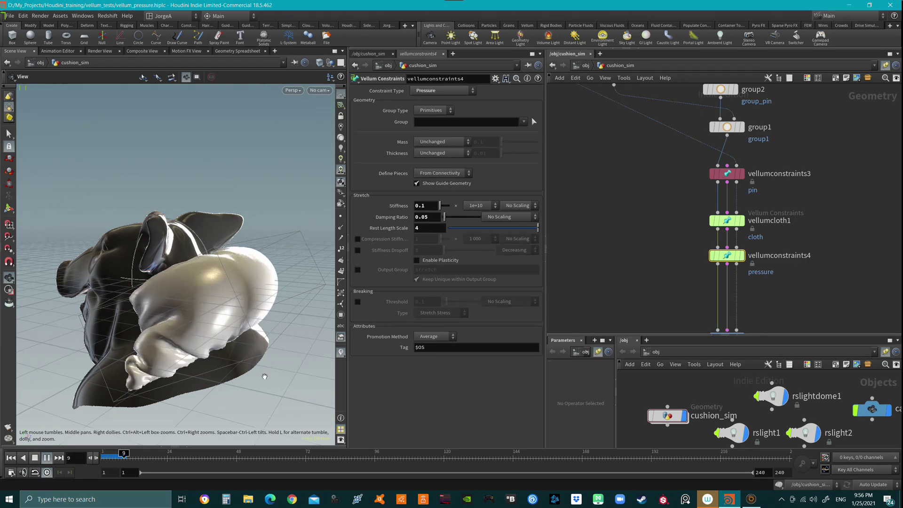
{"action": "left_click", "coordinate": [34, 459]}
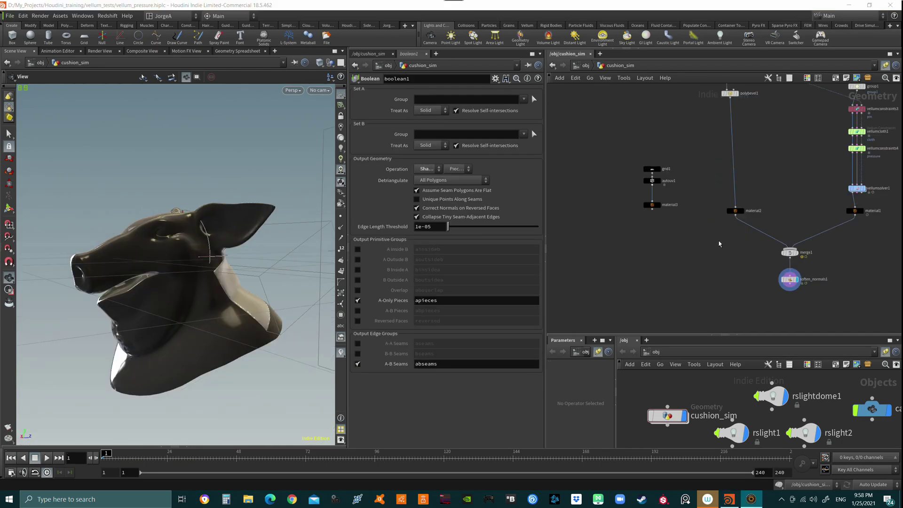
{"action": "scroll", "coordinate": [716, 242], "scroll_direction": "down", "scroll_amount": 2}
{"action": "scroll", "coordinate": [708, 239], "scroll_direction": "down", "scroll_amount": 2}
{"action": "scroll", "coordinate": [699, 235], "scroll_direction": "down", "scroll_amount": 2}
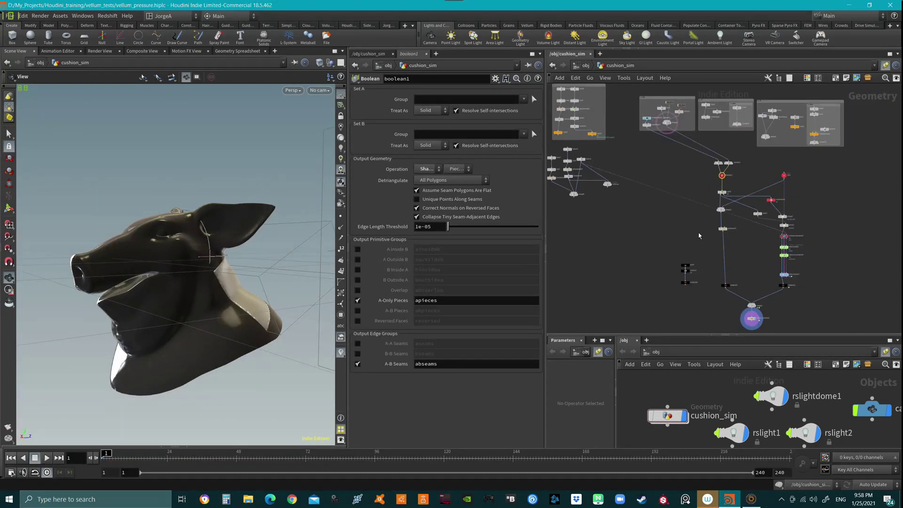
{"action": "scroll", "coordinate": [702, 236], "scroll_direction": "up", "scroll_amount": 2}
{"action": "scroll", "coordinate": [719, 243], "scroll_direction": "up", "scroll_amount": 2}
{"action": "scroll", "coordinate": [737, 251], "scroll_direction": "up", "scroll_amount": 2}
{"action": "scroll", "coordinate": [758, 259], "scroll_direction": "up", "scroll_amount": 2}
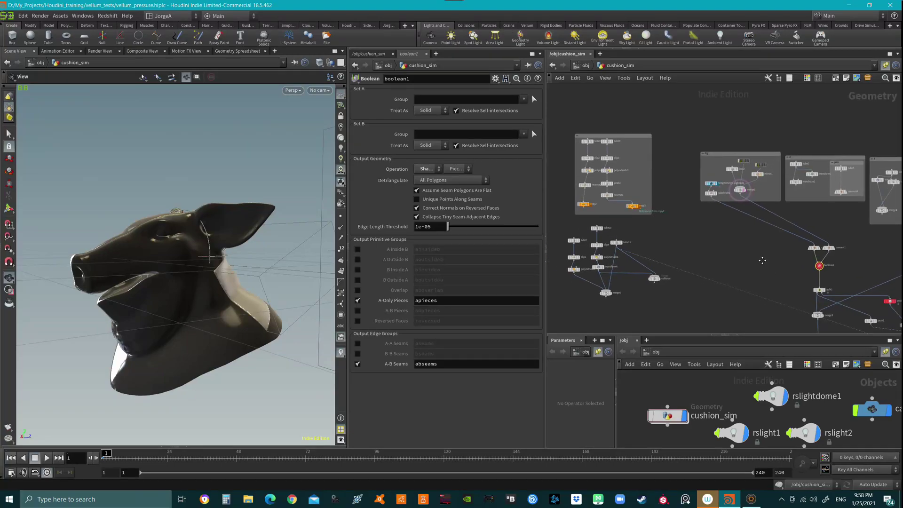
- Wire copy2's arched panels into boolean1's first input in place of the pig head
{"action": "middle_click_drag", "start_coordinate": [762, 260], "coordinate": [765, 263]}
{"action": "scroll", "coordinate": [735, 260], "scroll_direction": "up", "scroll_amount": 1}
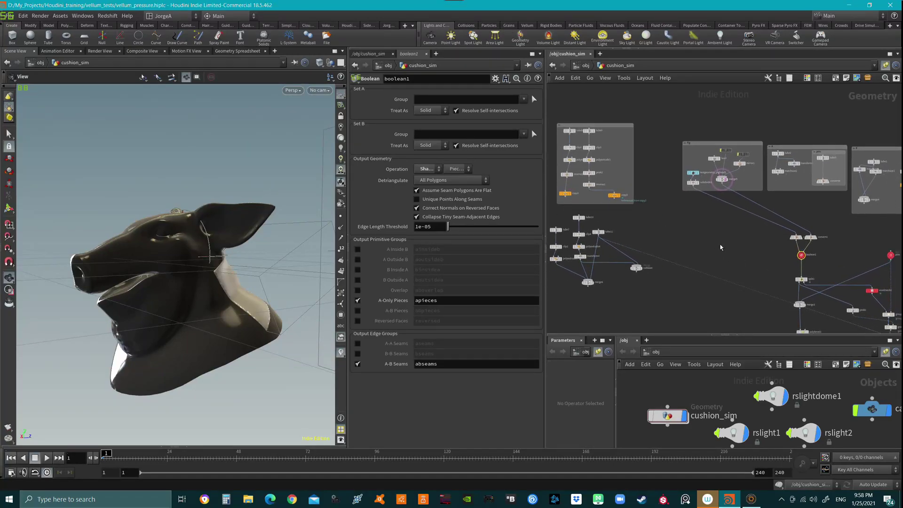
{"action": "scroll", "coordinate": [732, 258], "scroll_direction": "up", "scroll_amount": 1}
{"action": "scroll", "coordinate": [706, 251], "scroll_direction": "up", "scroll_amount": 1}
{"action": "scroll", "coordinate": [724, 247], "scroll_direction": "up", "scroll_amount": 1}
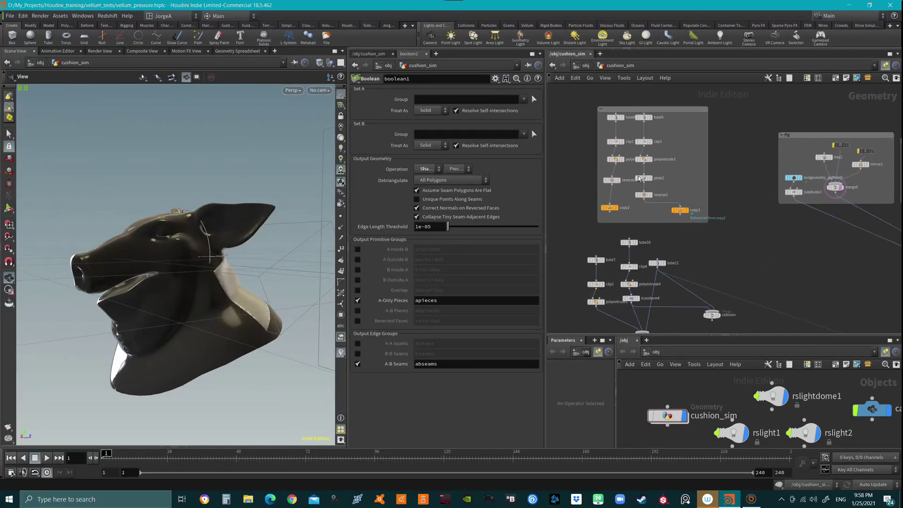
{"action": "scroll", "coordinate": [638, 219], "scroll_direction": "up", "scroll_amount": 1}
{"action": "scroll", "coordinate": [657, 240], "scroll_direction": "up", "scroll_amount": 1}
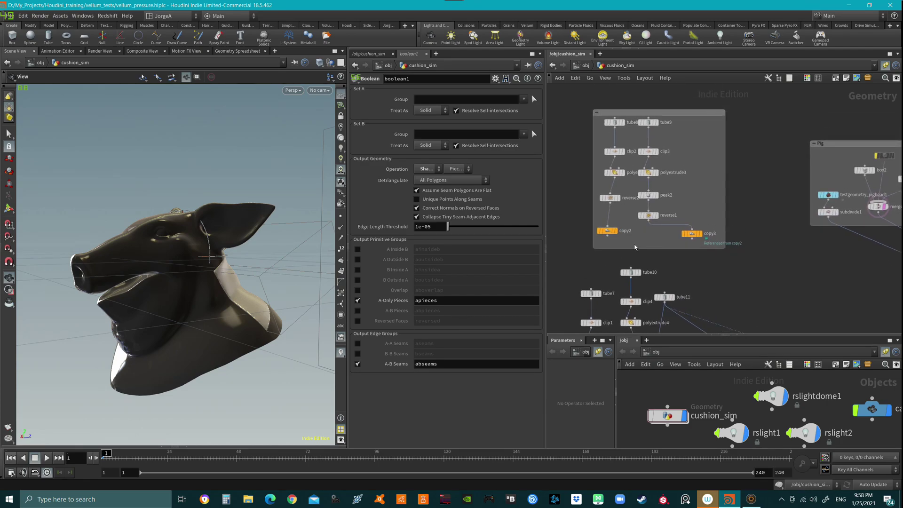
{"action": "left_click", "coordinate": [608, 236]}
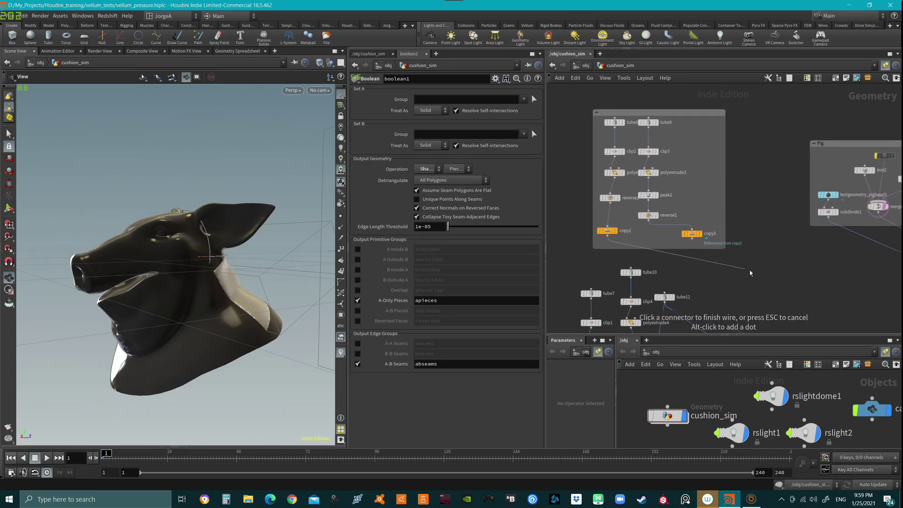
{"action": "middle_click_drag", "start_coordinate": [749, 273], "coordinate": [674, 226]}
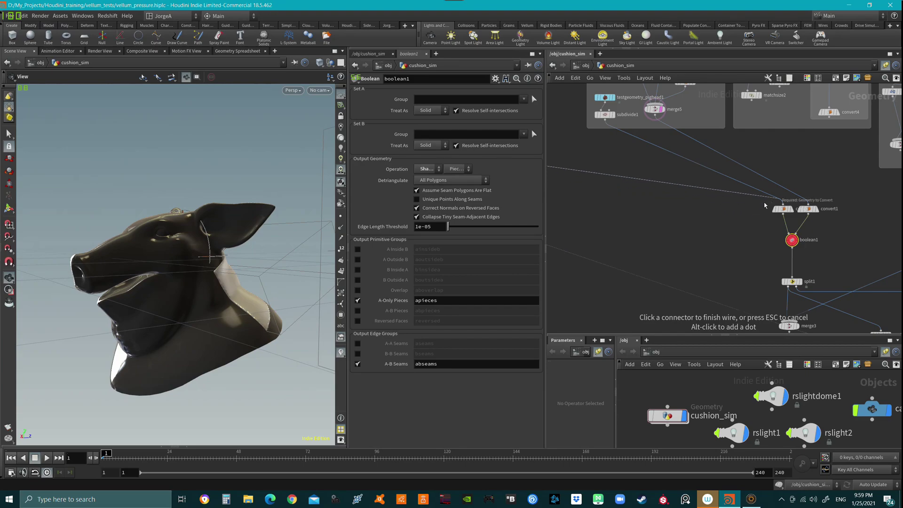
{"action": "left_click", "coordinate": [790, 235]}
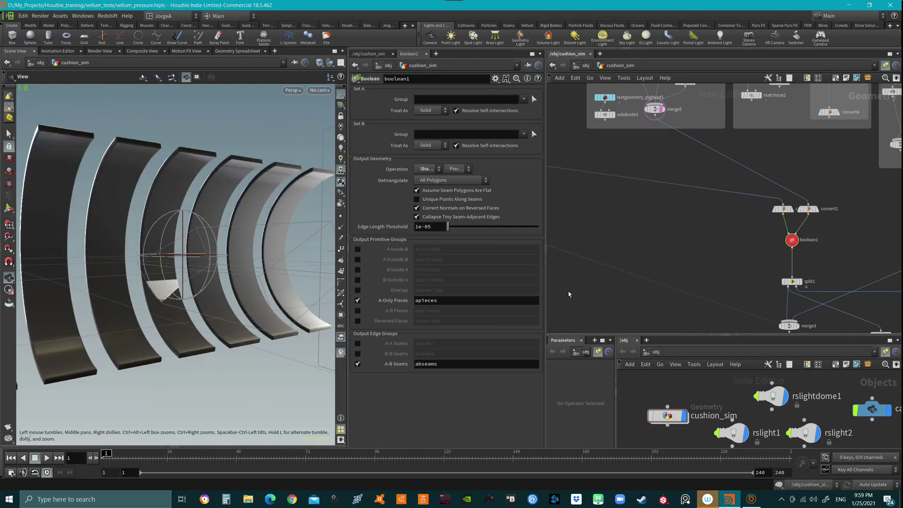
- Orbit around the windowed arched panels, discarding a stray wire from tube11
{"action": "left_click_drag", "start_coordinate": [193, 283], "coordinate": [232, 268]}
{"action": "scroll", "coordinate": [705, 212], "scroll_direction": "down", "scroll_amount": 3}
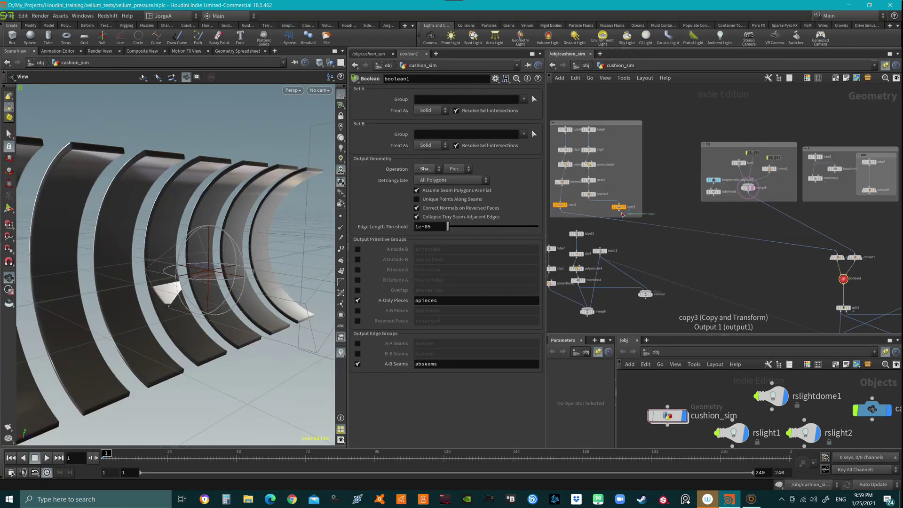
{"action": "left_click", "coordinate": [855, 251]}
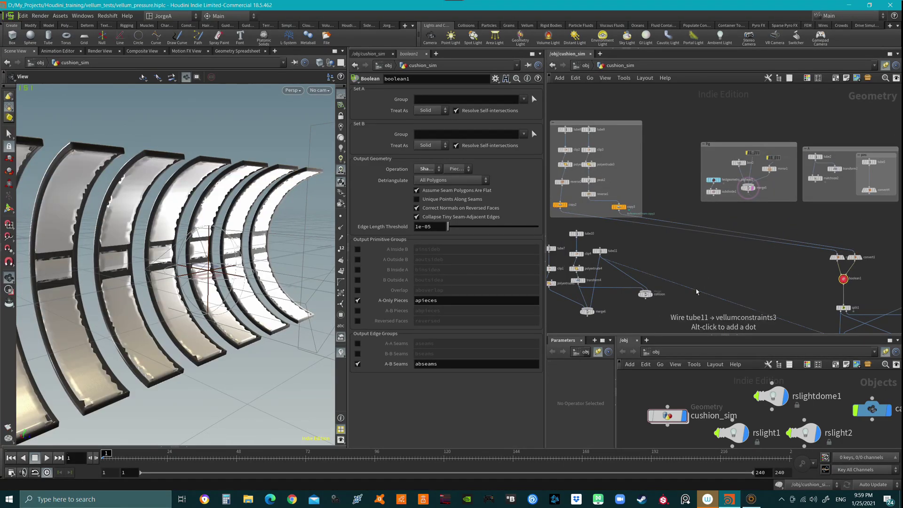
{"action": "key", "text": "Escape"}
{"action": "mouse_move", "coordinate": [198, 268]}
{"action": "left_mouse_down"}
{"action": "mouse_move", "coordinate": [217, 254]}
{"action": "mouse_move", "coordinate": [167, 287]}
{"action": "left_mouse_up"}
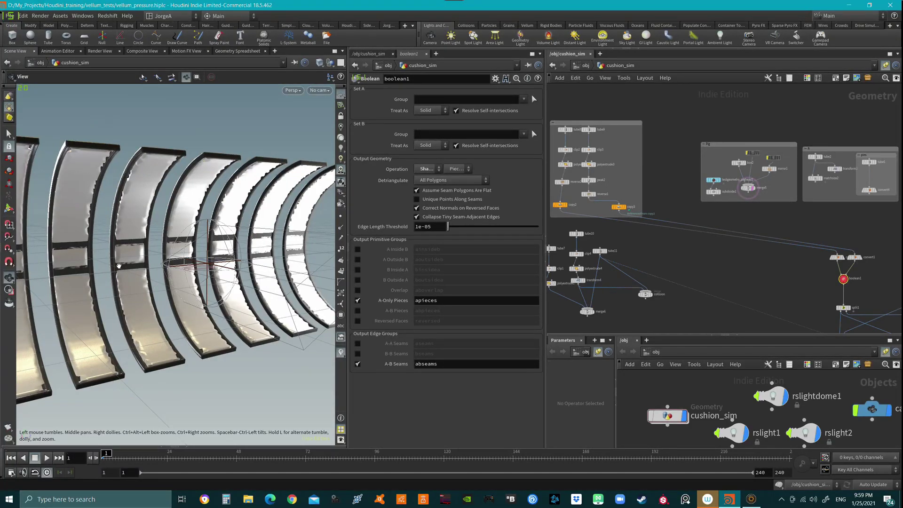
{"action": "middle_click_drag", "start_coordinate": [625, 238], "coordinate": [638, 187]}
- Connect the collision merge node into the pins node's input
{"action": "left_click", "coordinate": [659, 244]}
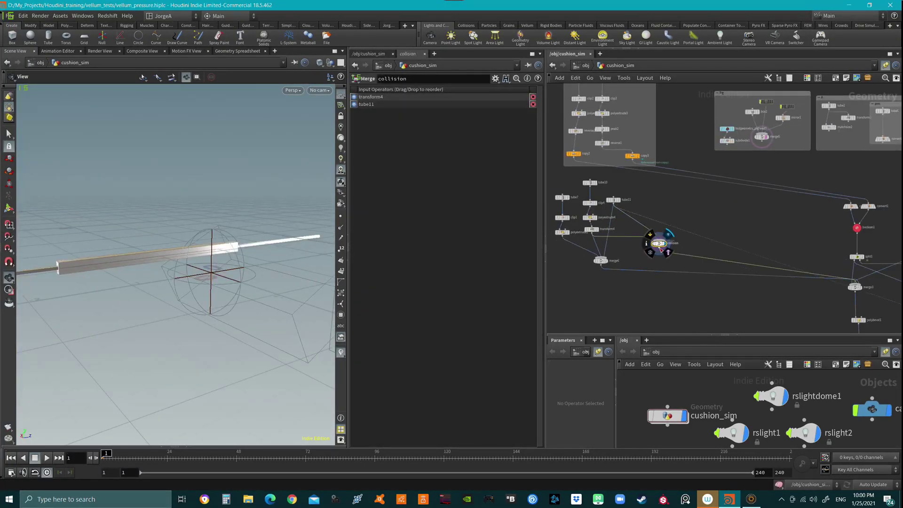
{"action": "left_click", "coordinate": [658, 249]}
{"action": "middle_click_drag", "start_coordinate": [783, 234], "coordinate": [570, 221]}
{"action": "left_click", "coordinate": [747, 212]}
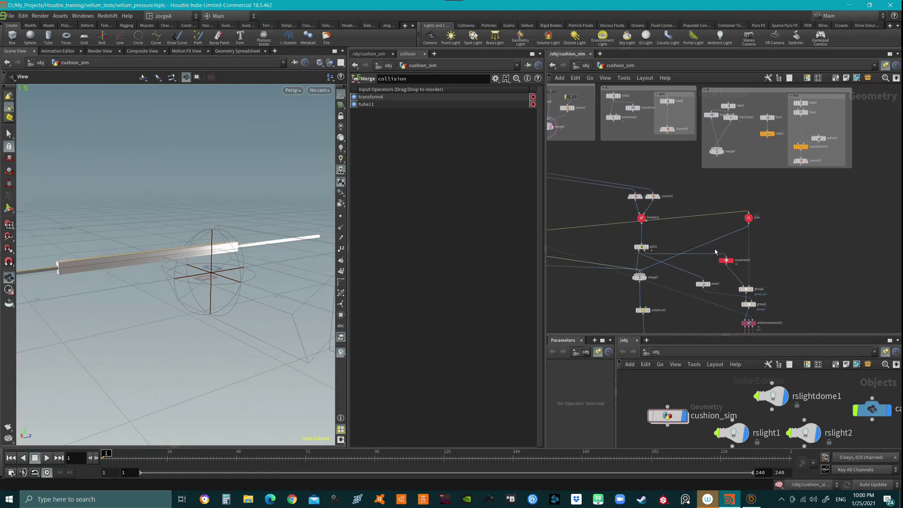
{"action": "scroll", "coordinate": [780, 270], "scroll_direction": "up", "scroll_amount": 2}
- Check the group_pin and group1 groupings, then display soften_normals1
{"action": "left_click", "coordinate": [738, 242]}
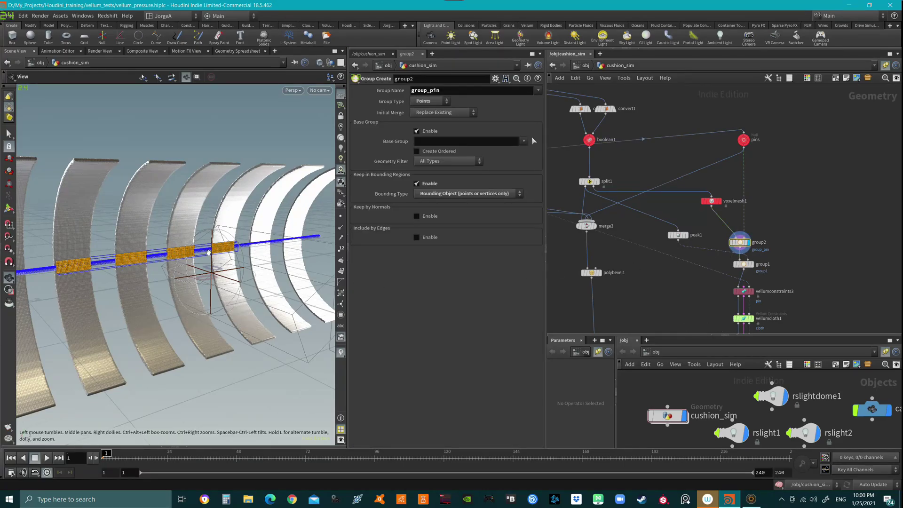
{"action": "left_click", "coordinate": [743, 264]}
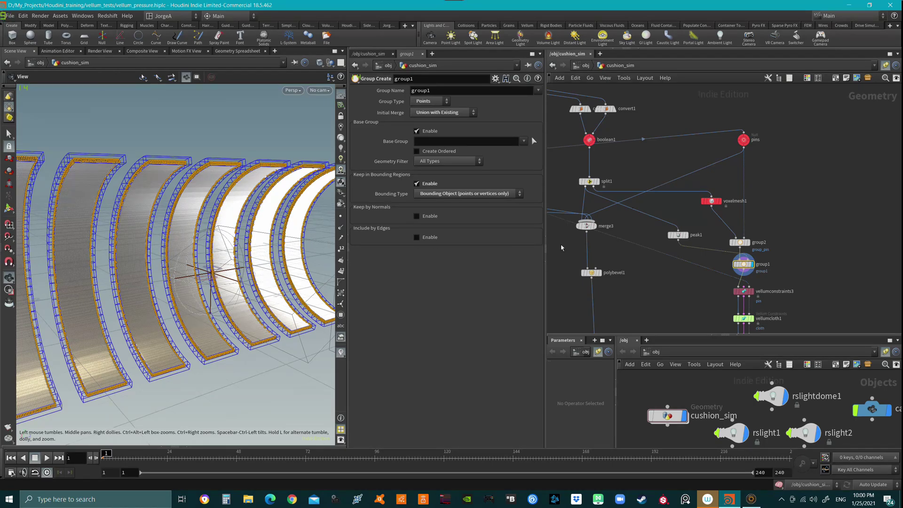
{"action": "scroll", "coordinate": [562, 247], "scroll_direction": "down", "scroll_amount": 2}
{"action": "middle_click_drag", "start_coordinate": [677, 240], "coordinate": [743, 242]}
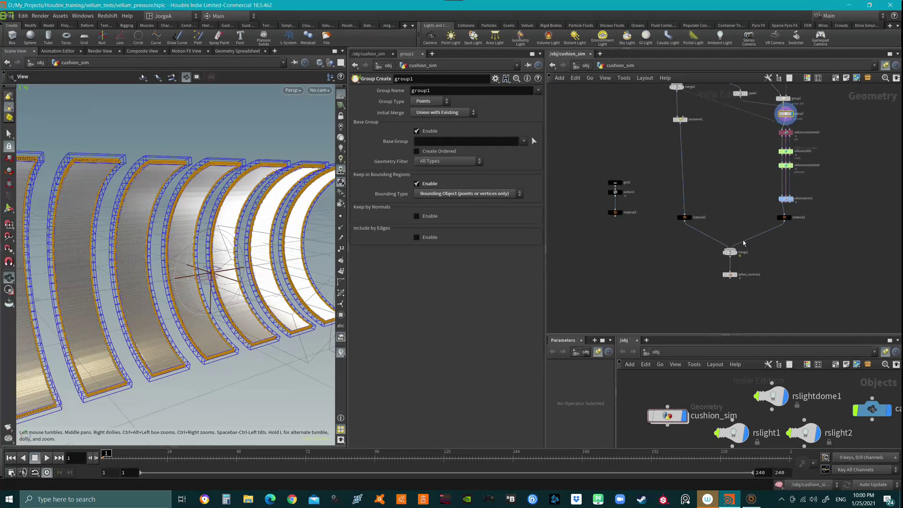
{"action": "scroll", "coordinate": [743, 243], "scroll_direction": "up", "scroll_amount": 2}
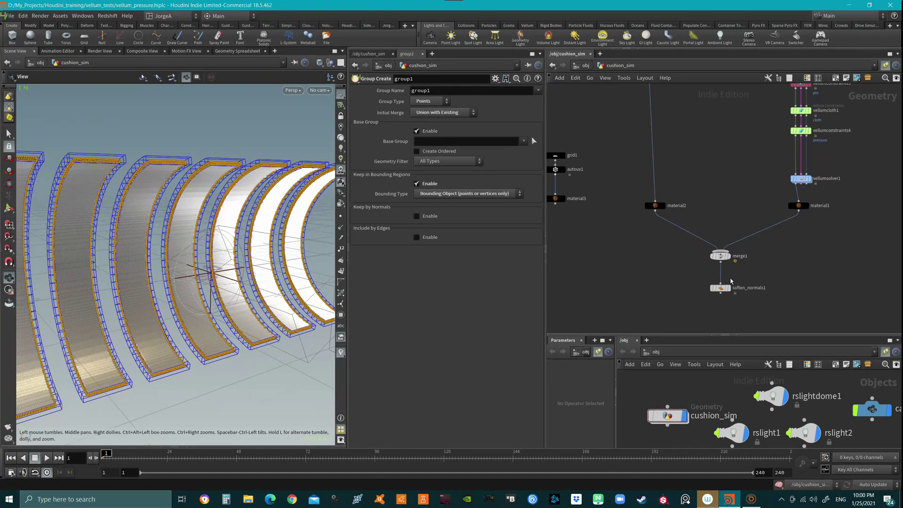
{"action": "mouse_move", "coordinate": [729, 252]}
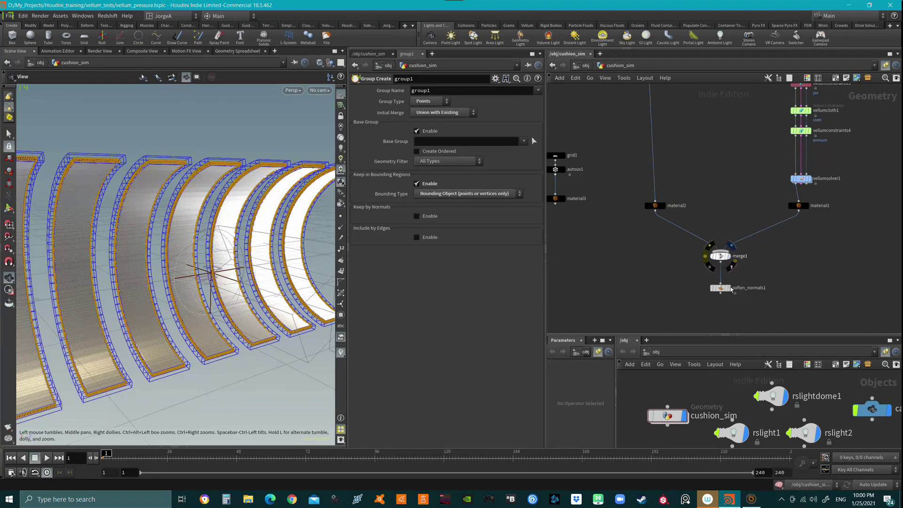
{"action": "left_click", "coordinate": [731, 290]}
- Lower the floor grid1 to about Center Y -1.4 beneath the corridor
{"action": "left_click", "coordinate": [721, 290]}
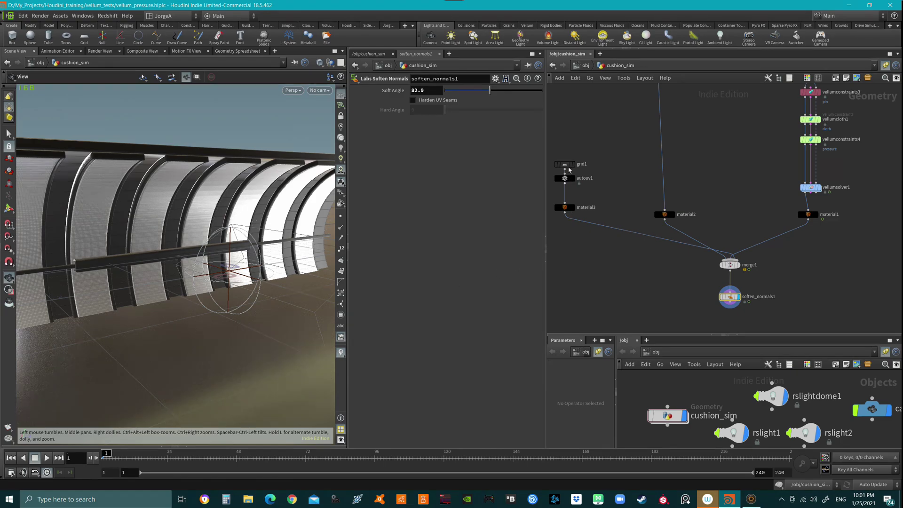
{"action": "left_click", "coordinate": [567, 167]}
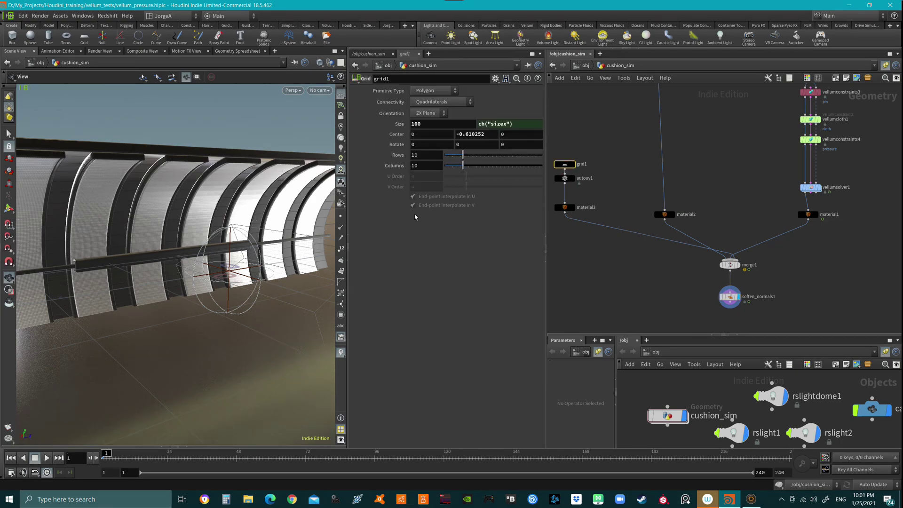
{"action": "left_click", "coordinate": [9, 209]}
{"action": "left_click_drag", "start_coordinate": [230, 290], "coordinate": [217, 361]}
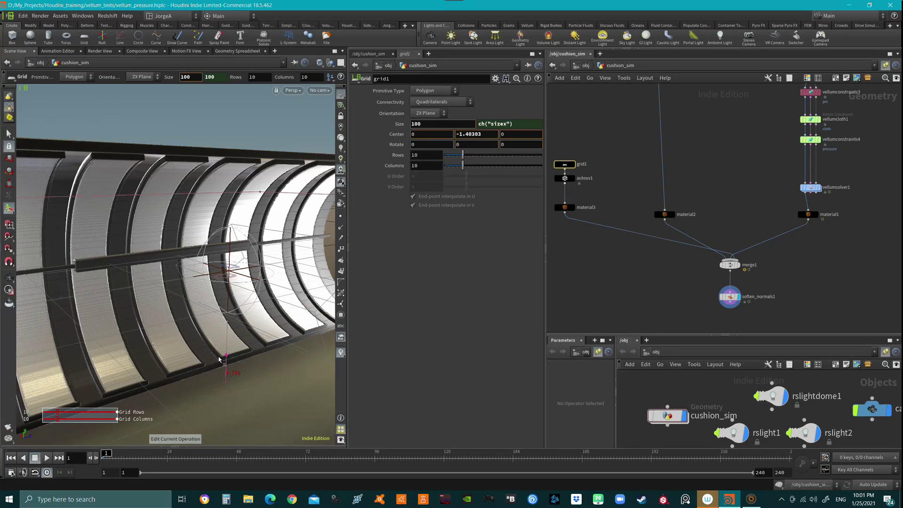
{"action": "key", "text": "space"}
- Play the simulation from soften_normals1 so the panel cloth wrinkles
{"action": "mouse_move", "coordinate": [219, 360]}
{"action": "left_mouse_down"}
{"action": "mouse_move", "coordinate": [236, 227]}
{"action": "mouse_move", "coordinate": [398, 293]}
{"action": "left_mouse_up"}
{"action": "left_click", "coordinate": [726, 297]}
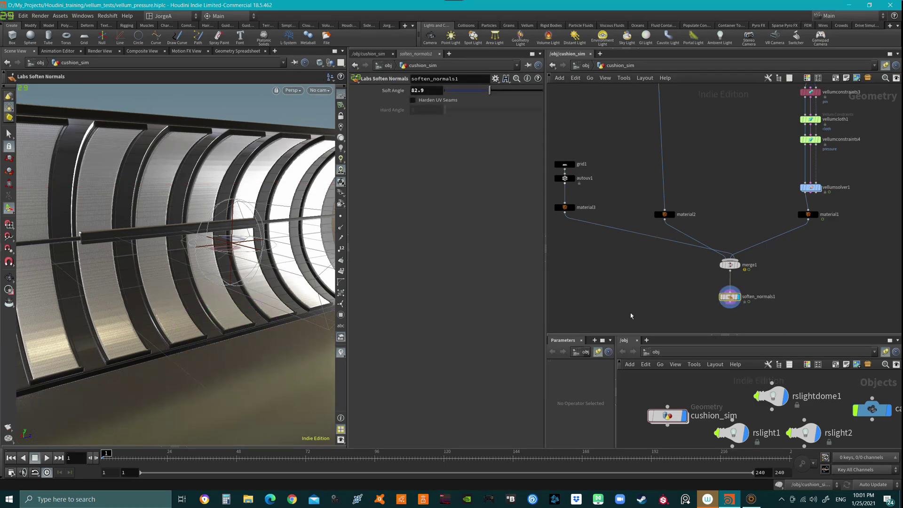
{"action": "left_click", "coordinate": [46, 457]}
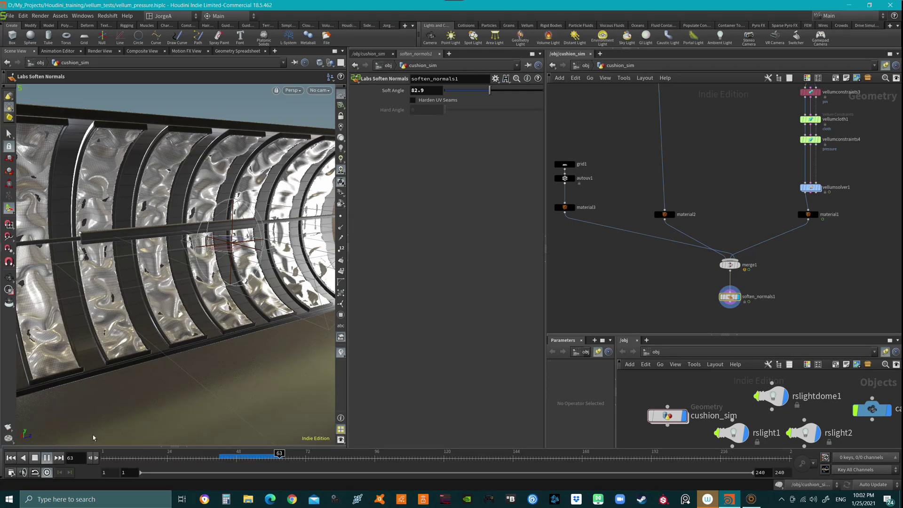
- Set the pressure constraint damping to 0.4 and rest length scale to 5, then play
{"action": "key", "text": "ctrl+Up"}
{"action": "middle_click_drag", "start_coordinate": [815, 226], "coordinate": [799, 273]}
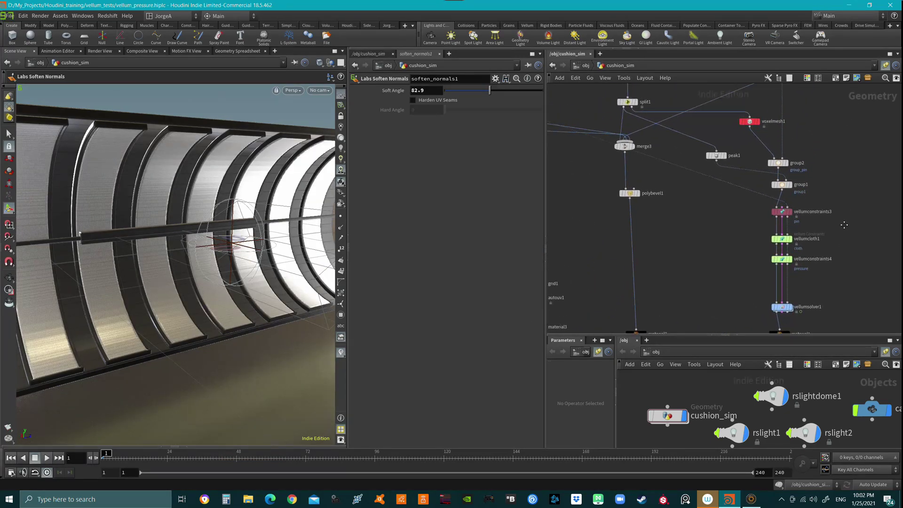
{"action": "middle_click_drag", "start_coordinate": [833, 219], "coordinate": [764, 246]}
{"action": "scroll", "coordinate": [763, 245], "scroll_direction": "up", "scroll_amount": 2}
{"action": "left_click", "coordinate": [746, 246]}
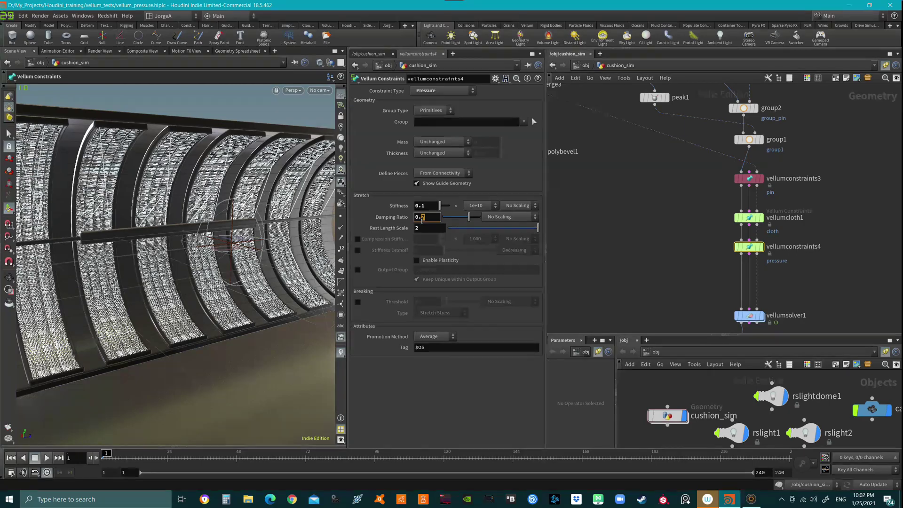
{"action": "left_click", "coordinate": [635, 282]}
{"action": "scroll", "coordinate": [635, 283], "scroll_direction": "down", "scroll_amount": 3}
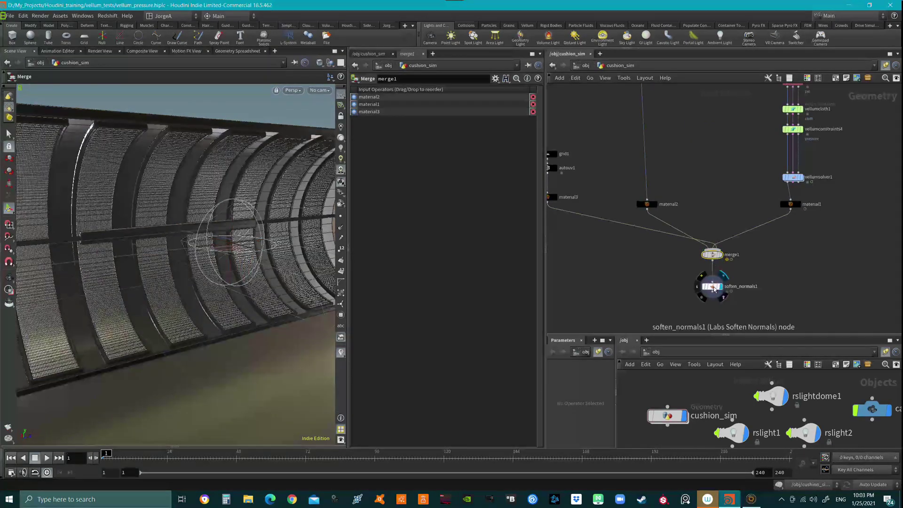
{"action": "left_click", "coordinate": [711, 286]}
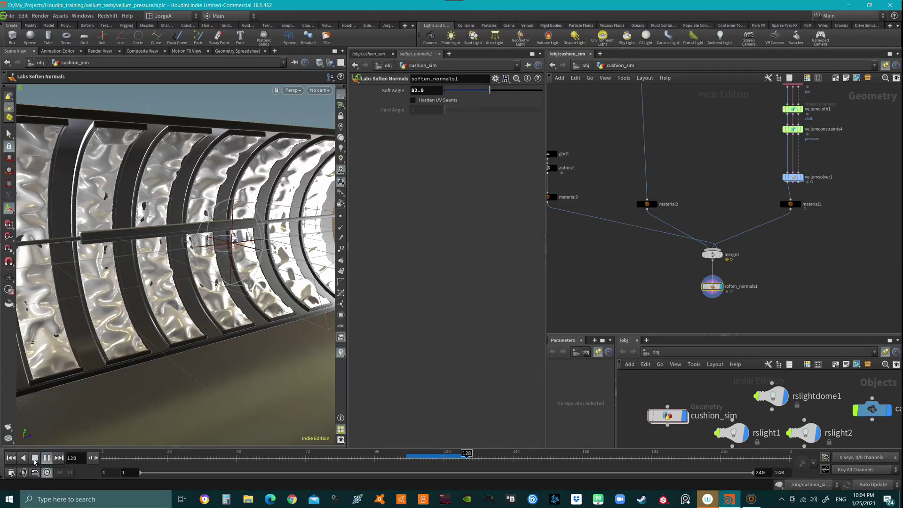
- Rewind and replay the sim to frame 99, puffing the panels into cushions
{"action": "key", "text": "Escape"}
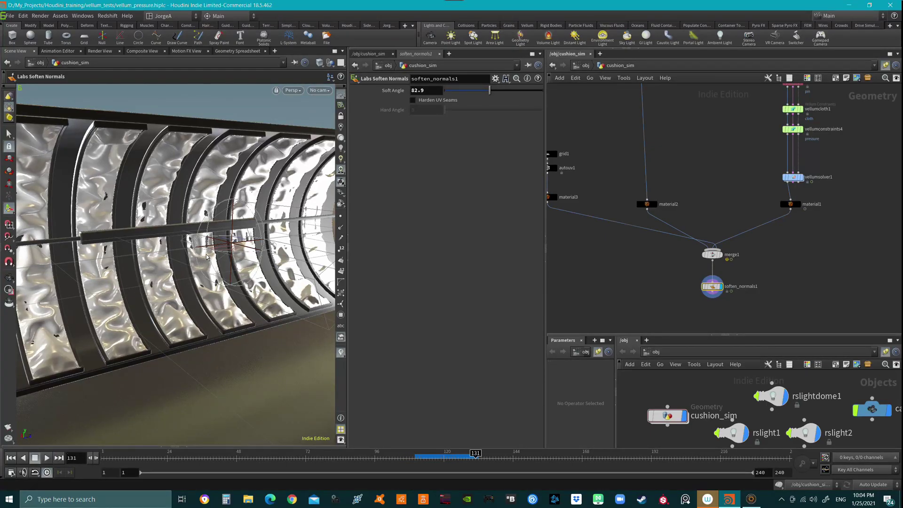
{"action": "middle_click_drag", "start_coordinate": [774, 187], "coordinate": [768, 229]}
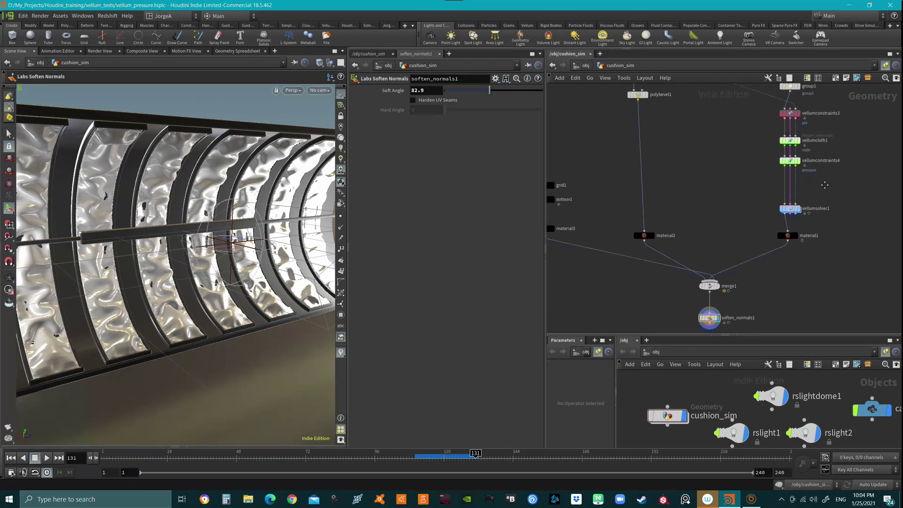
{"action": "left_click", "coordinate": [785, 172]}
{"action": "key", "text": "ctrl+Up"}
{"action": "key", "text": "Up"}
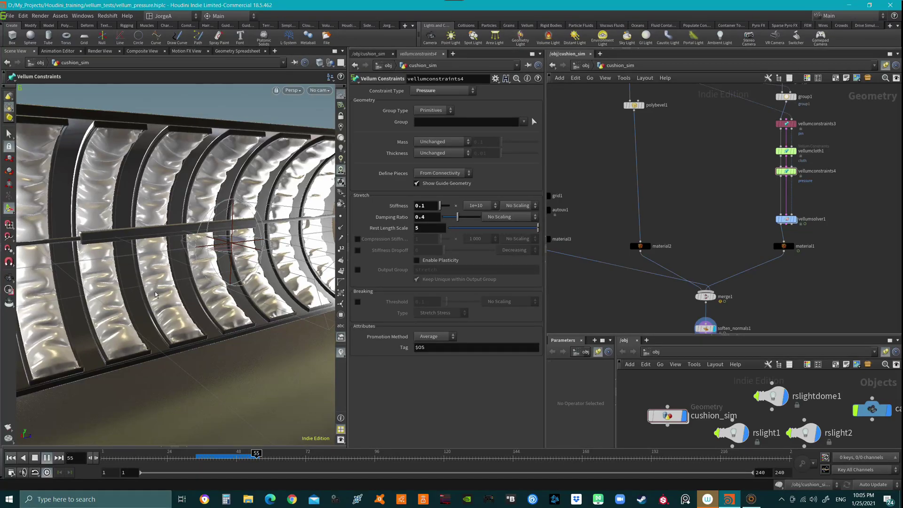
{"action": "key", "text": "Escape"}
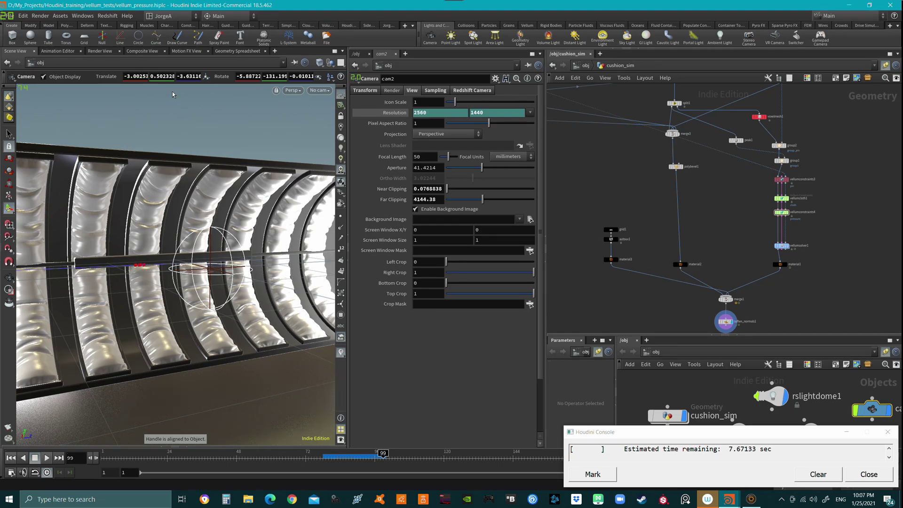
- Render the current frame with Redshift_ROP1 through cam2 into MPlay
{"action": "left_click", "coordinate": [40, 16]}
{"action": "mouse_move", "coordinate": [42, 48]}
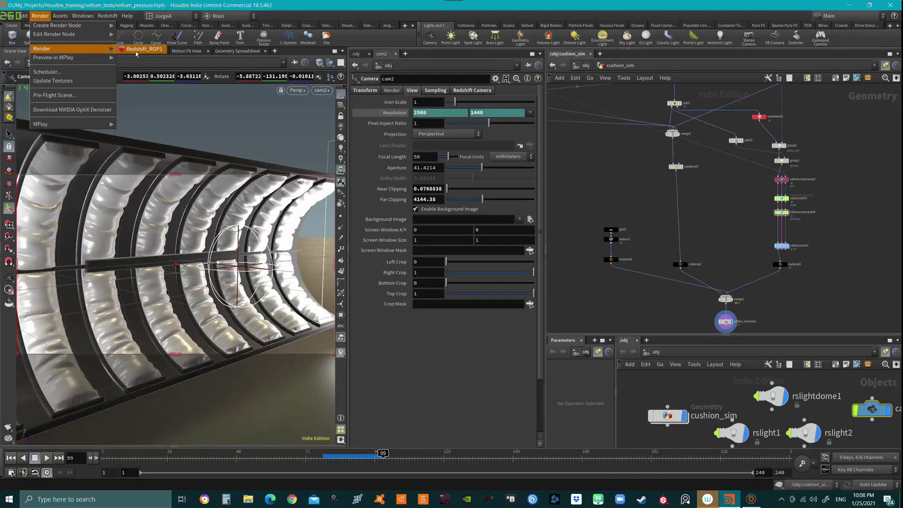
{"action": "left_click", "coordinate": [137, 54]}
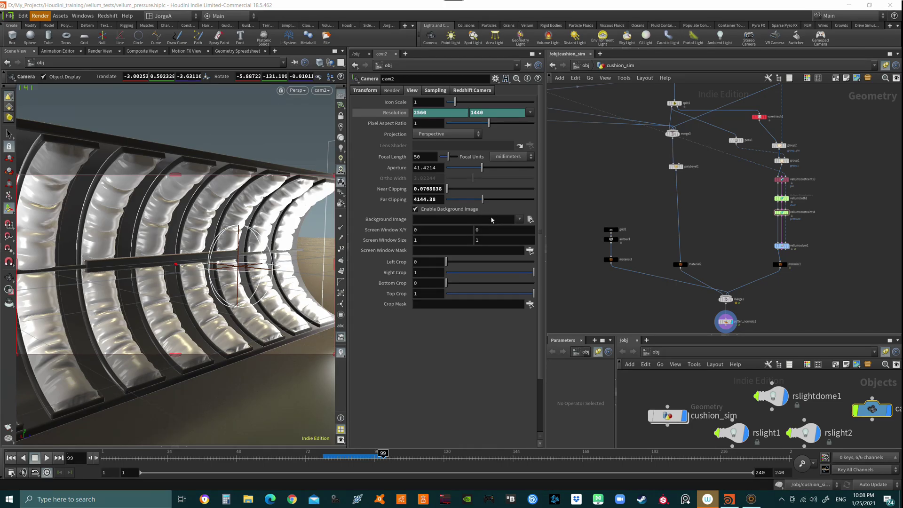